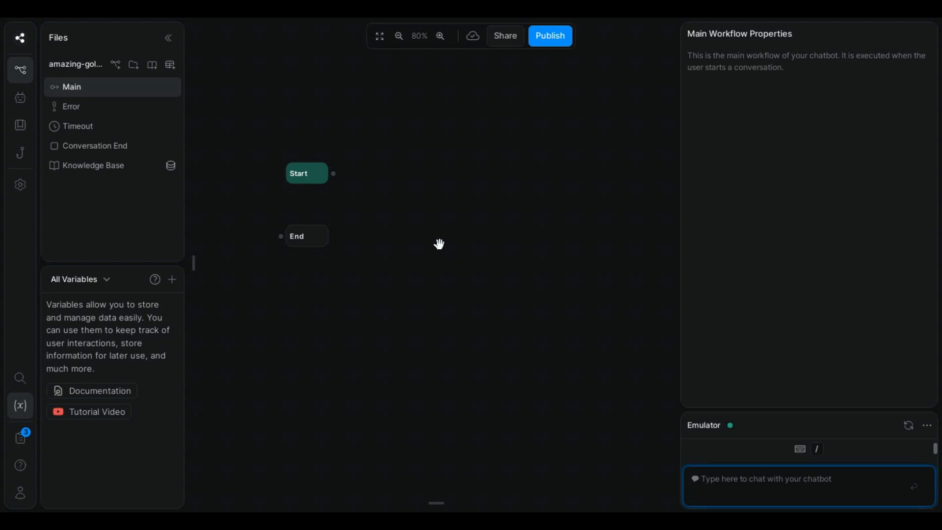
Step: Add a workflow variable named ordernumber of type Number
click(172, 279)
click(263, 278)
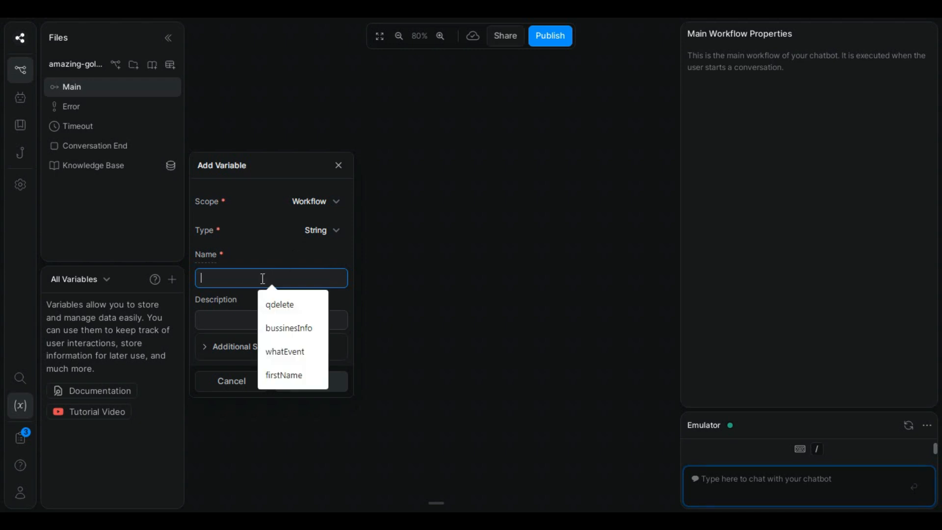
text(or)
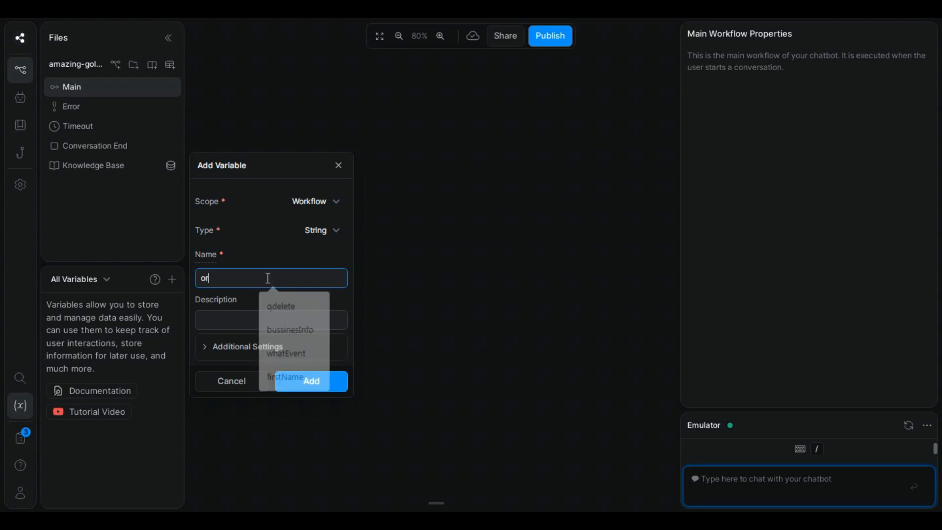
text(dernumber)
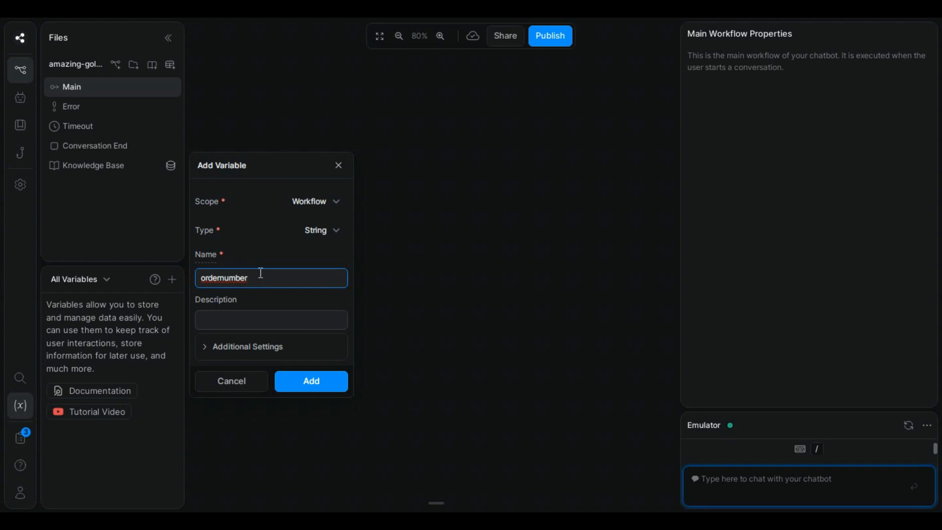
click(221, 278)
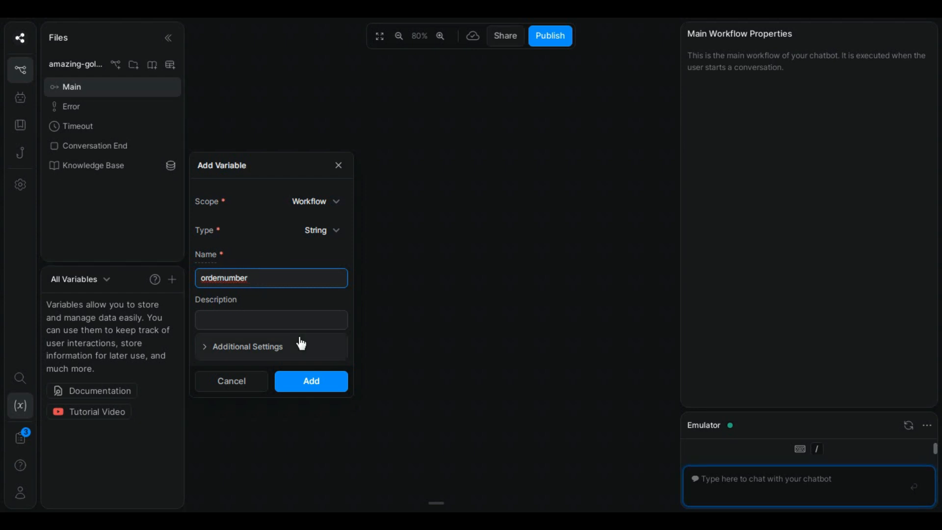
click(314, 231)
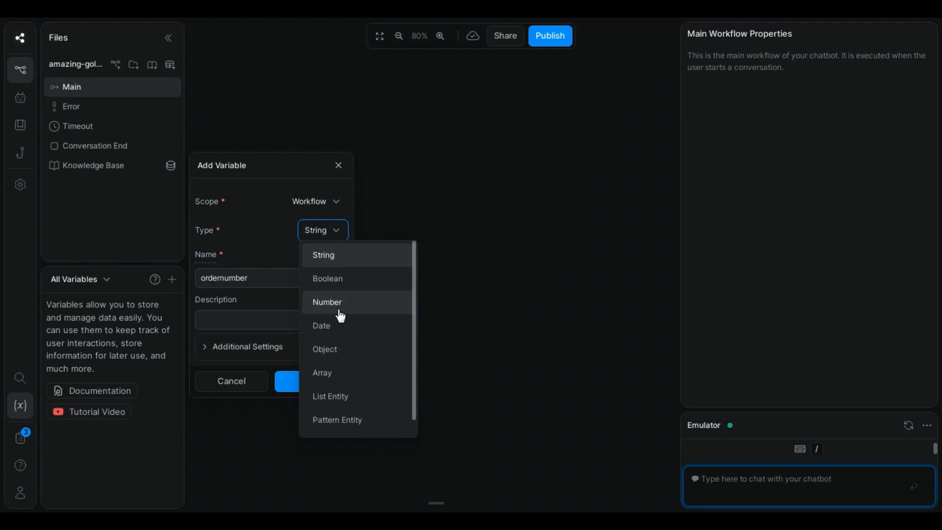
click(340, 315)
key(Return)
Step: Add a workflow variable named email, keeping the String type
click(172, 279)
click(251, 277)
text(email)
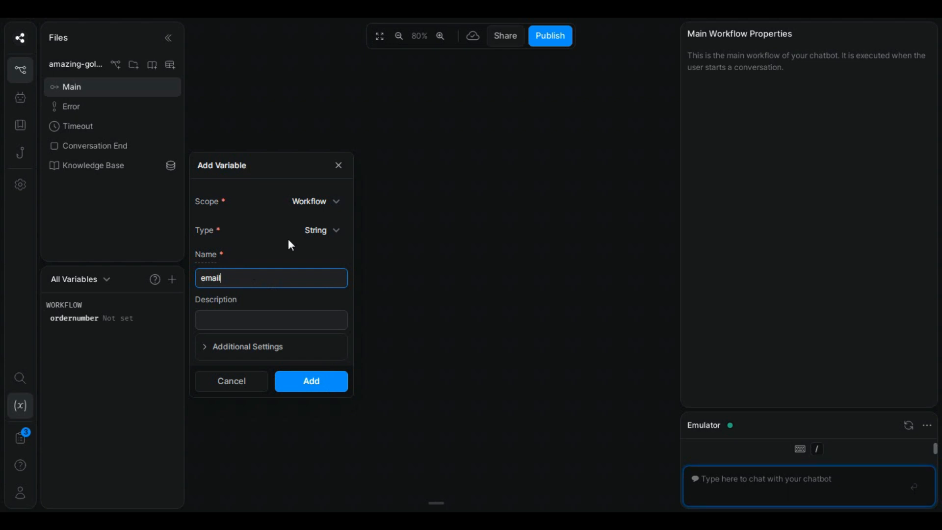
click(320, 233)
click(320, 233)
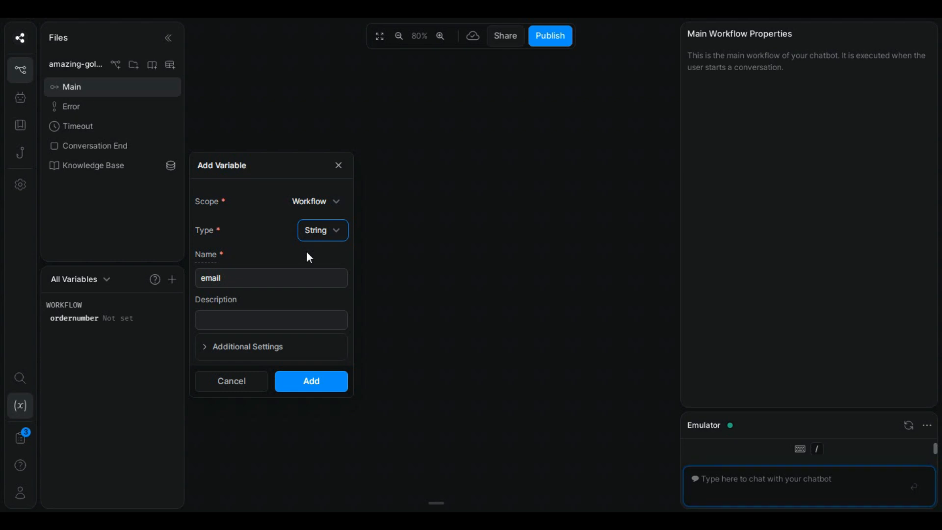
key(Return)
Step: Add a workflow variable named result as an Array of strings
click(255, 279)
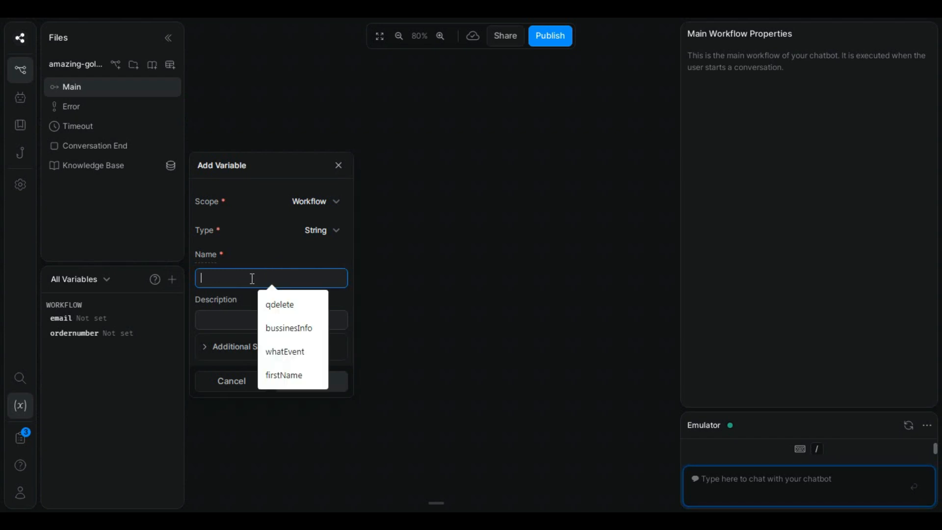
text(result)
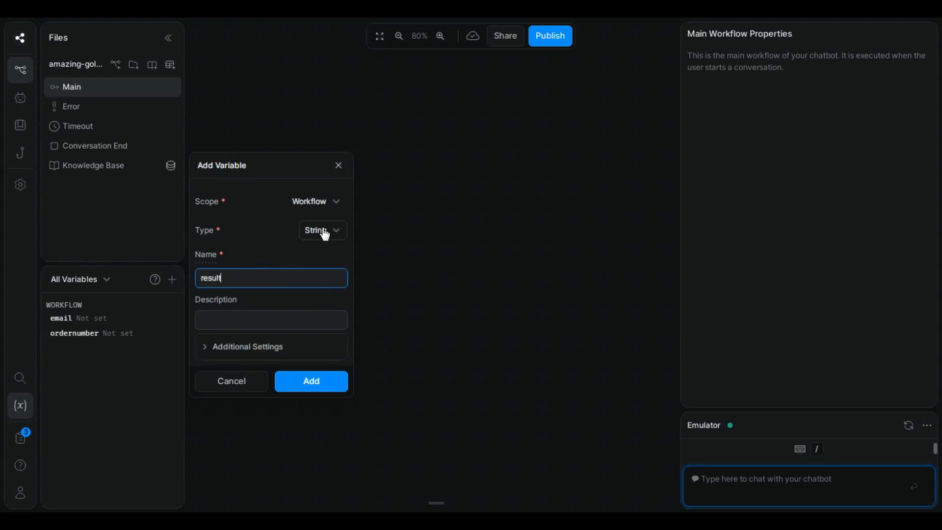
click(324, 234)
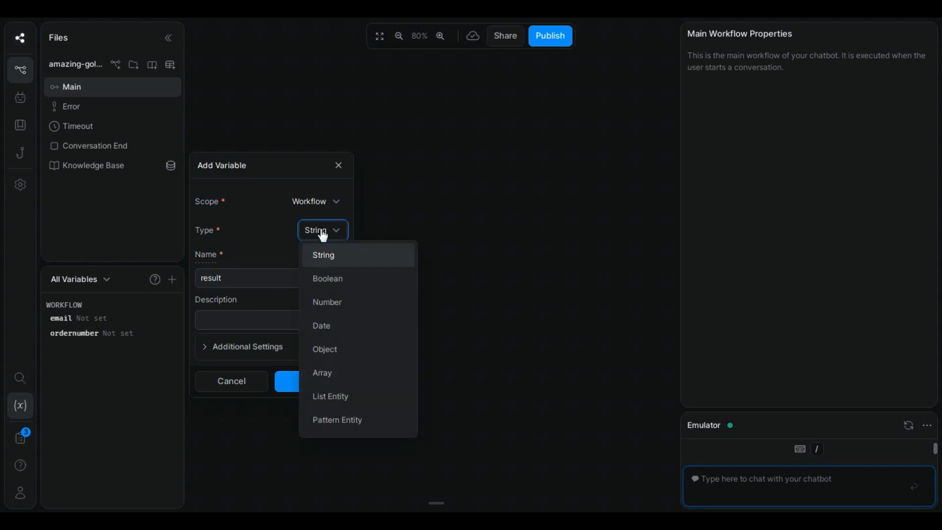
click(338, 380)
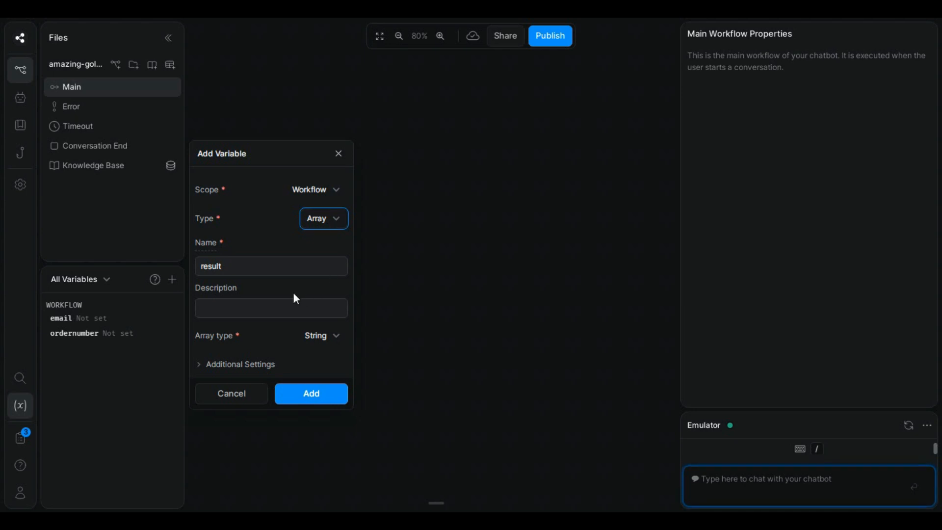
key(Return)
Step: Create a Standard1 node connected after the Start node
drag(314, 231, 387, 217)
click(431, 238)
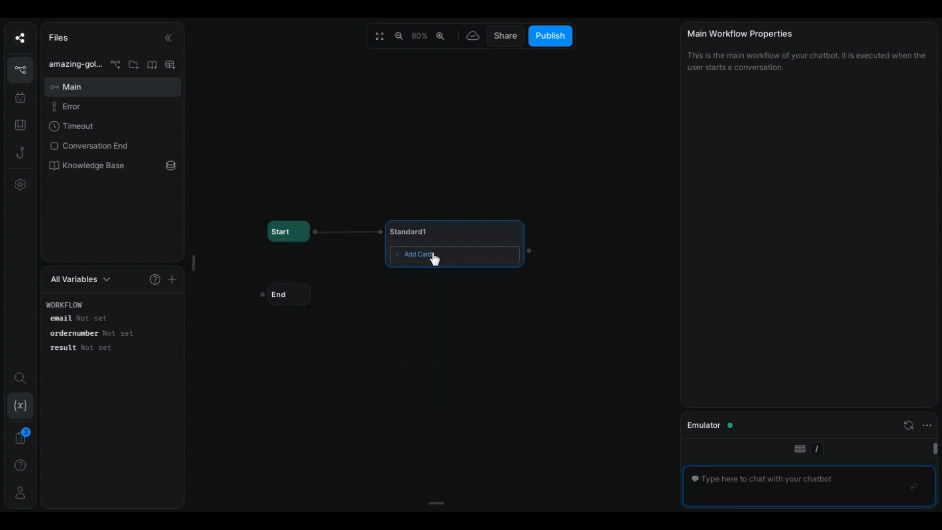
drag(440, 297, 425, 298)
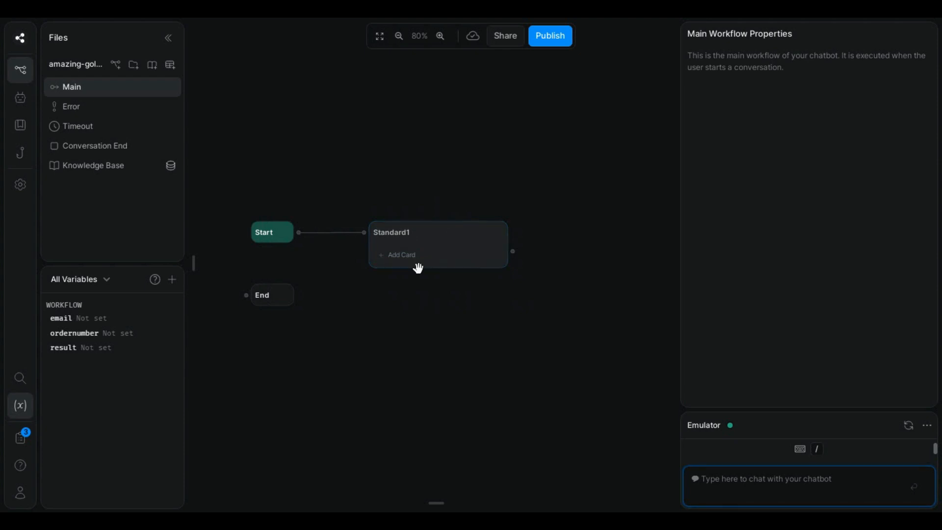
drag(459, 350, 411, 346)
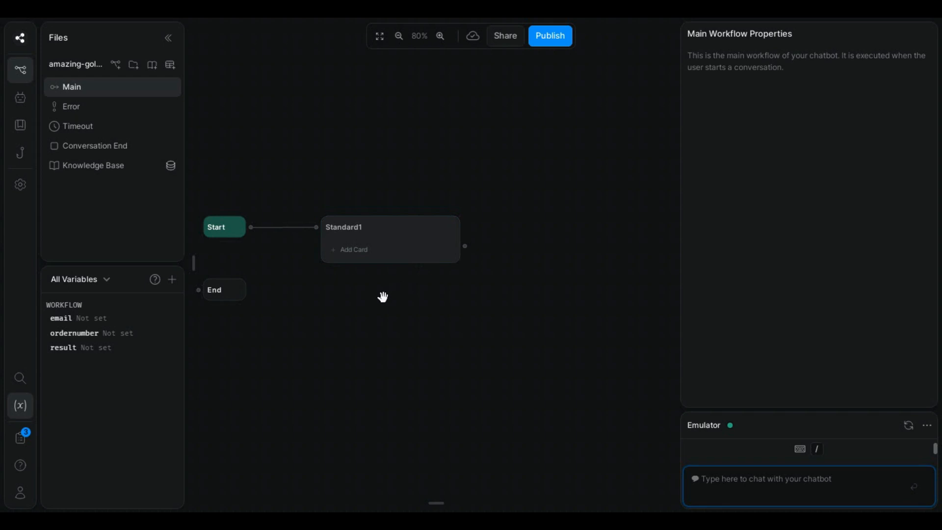
Step: Open the card library for Standard1 and browse its cards
click(195, 260)
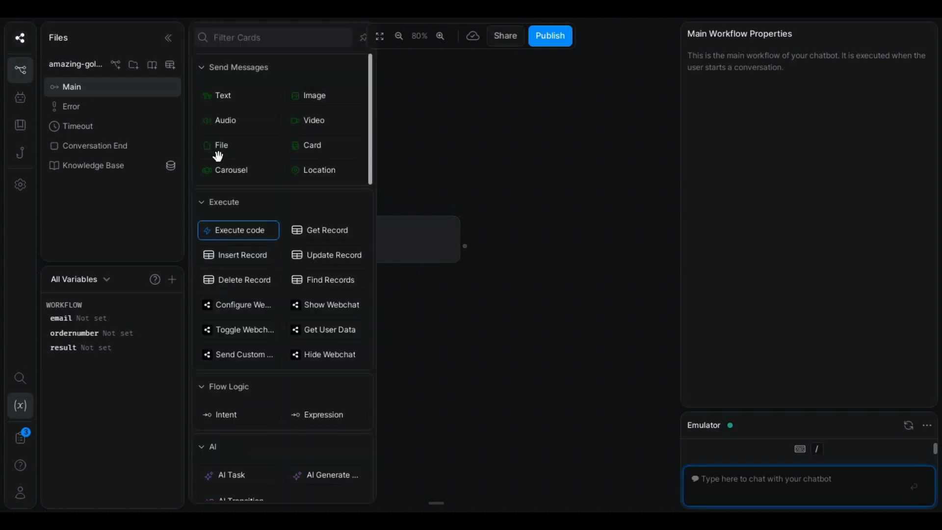
scroll(273, 294, down, 4)
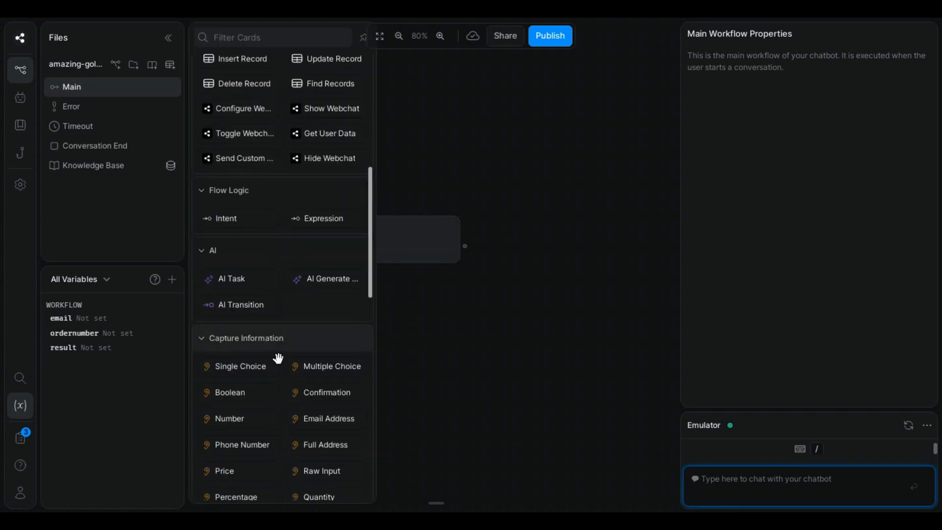
scroll(324, 406, down, 1)
mouse_move(323, 406)
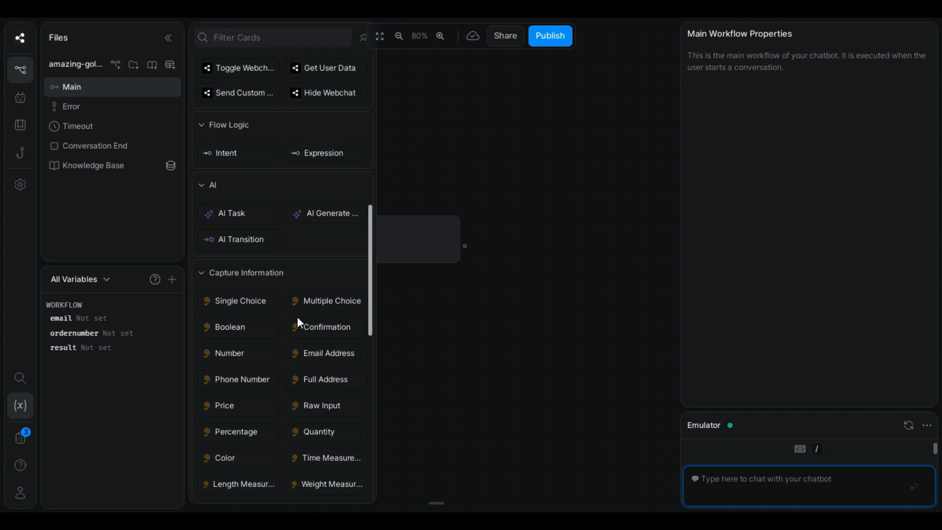
mouse_move(298, 344)
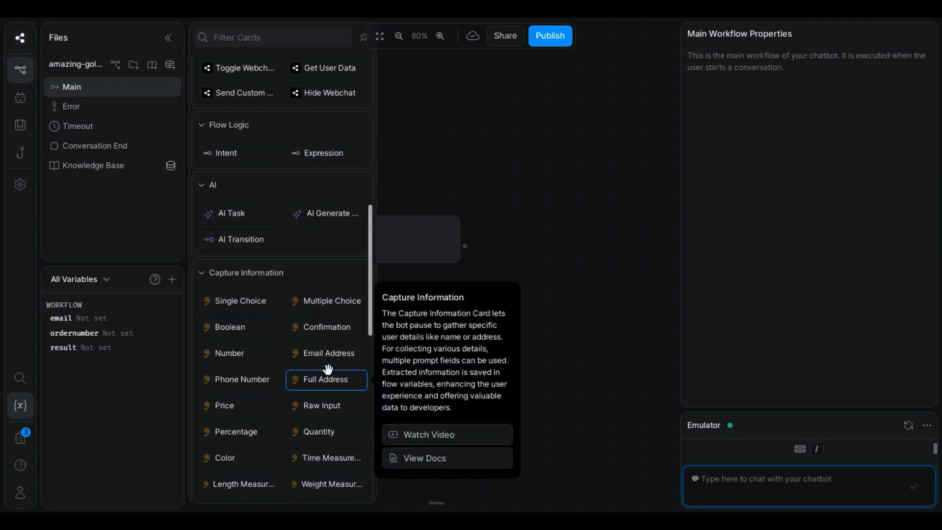
Step: Add a Number card asking 'Please type your order number', stored in workflow.ordernumber
click(218, 357)
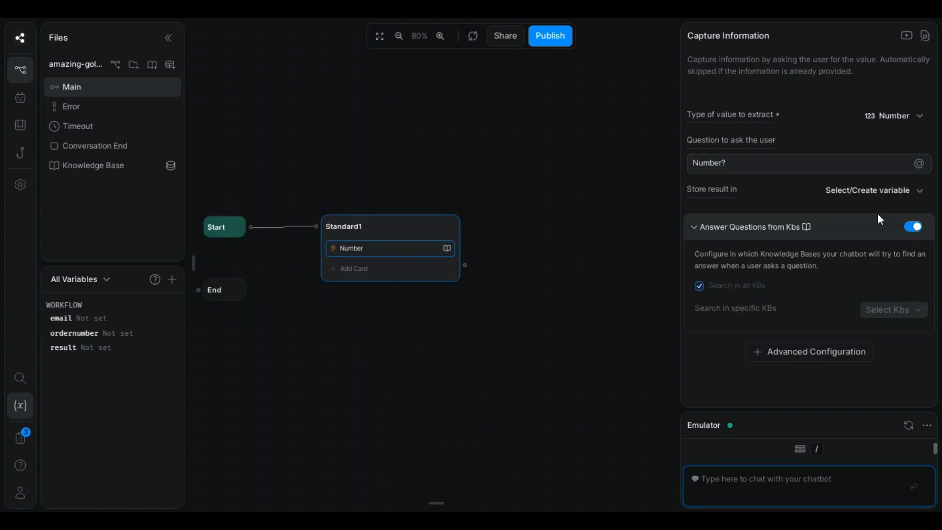
triple_click(756, 162)
text(Please type your order number)
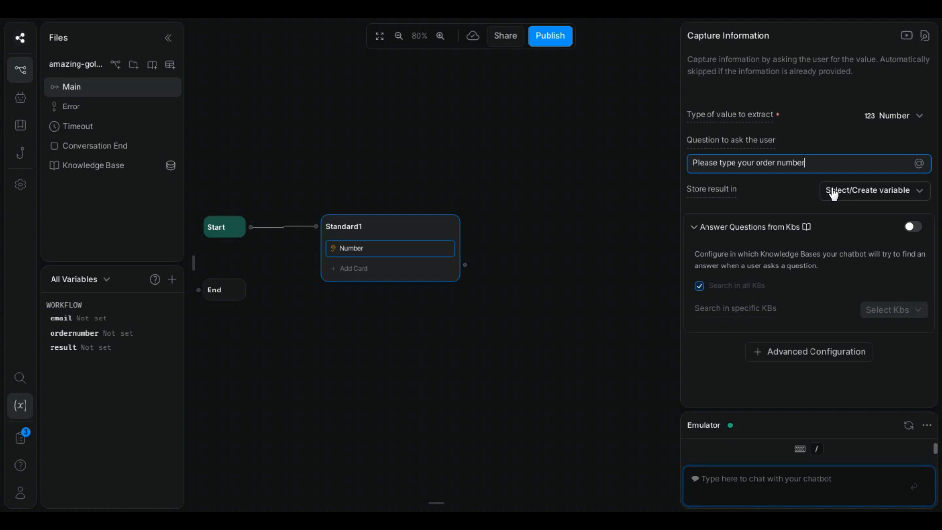
click(843, 193)
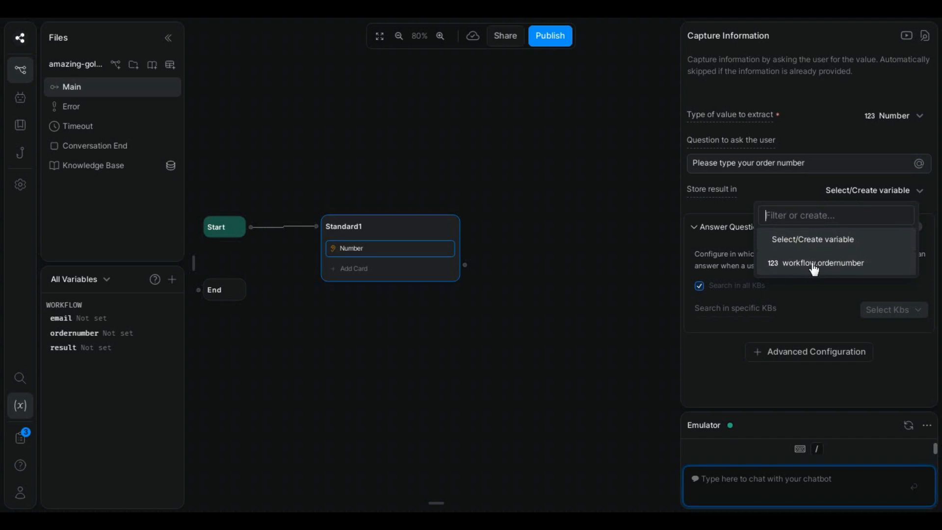
click(797, 265)
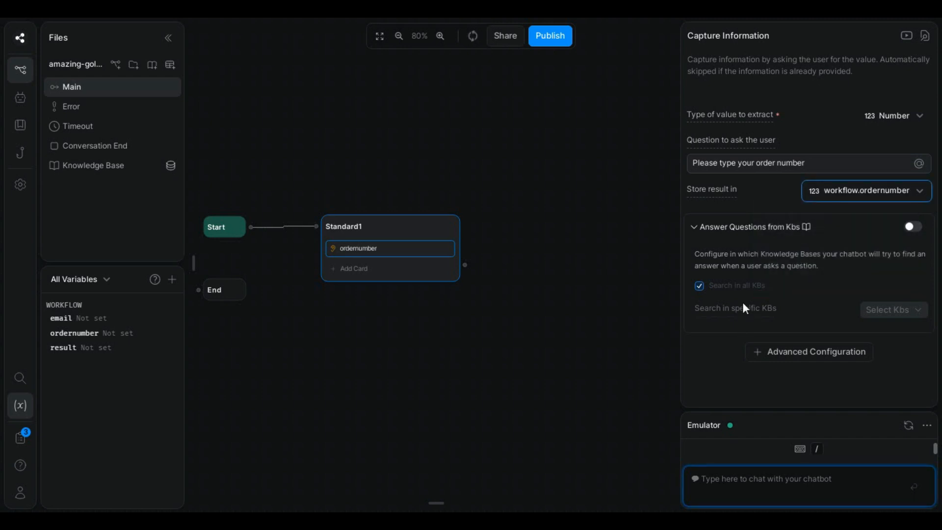
Step: Add an Email Address card saved to workflow.email, then a Single Choice card
click(194, 264)
drag(333, 354, 382, 269)
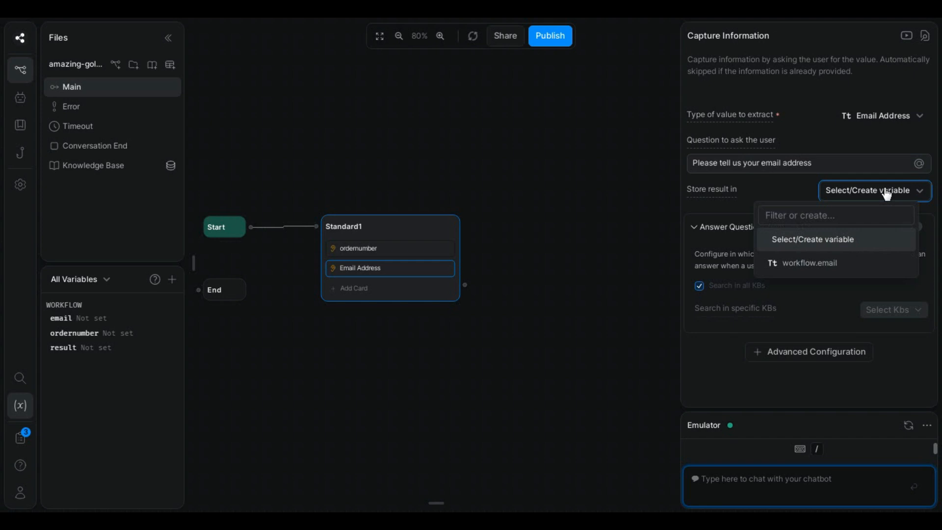
click(799, 264)
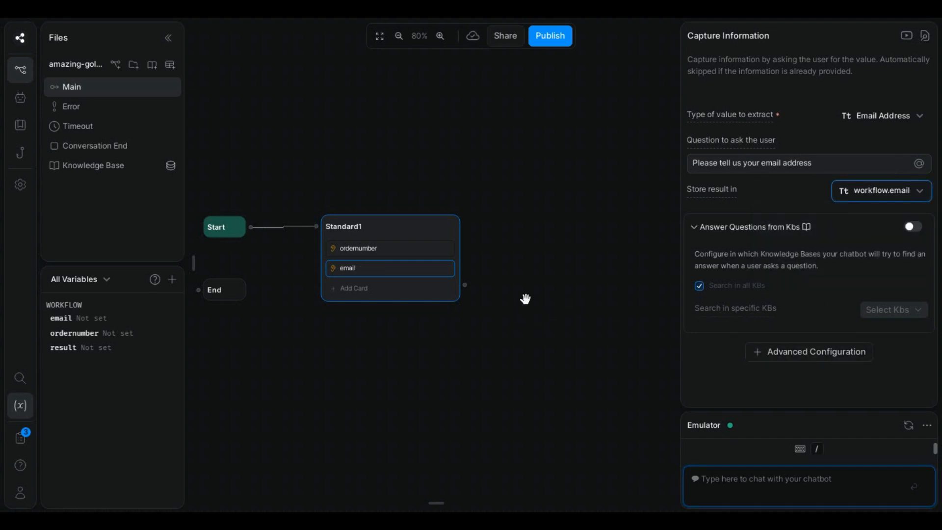
click(201, 263)
drag(240, 300, 384, 294)
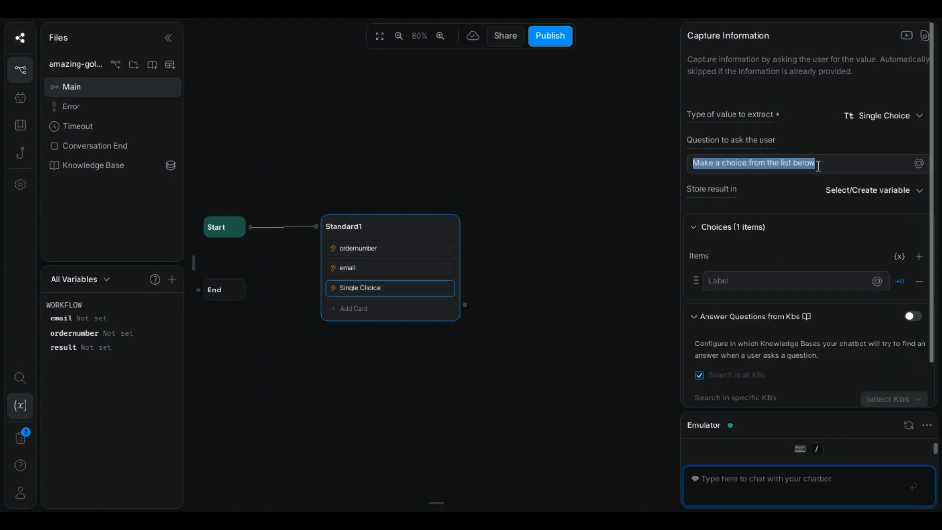
Step: Ask 'Are you sure you wanna cancel your order?' with Yes and No, disabling Yes's branch
text(Are you sure you wanna cancel your order?)
click(764, 282)
text(Y)
click(918, 256)
click(723, 312)
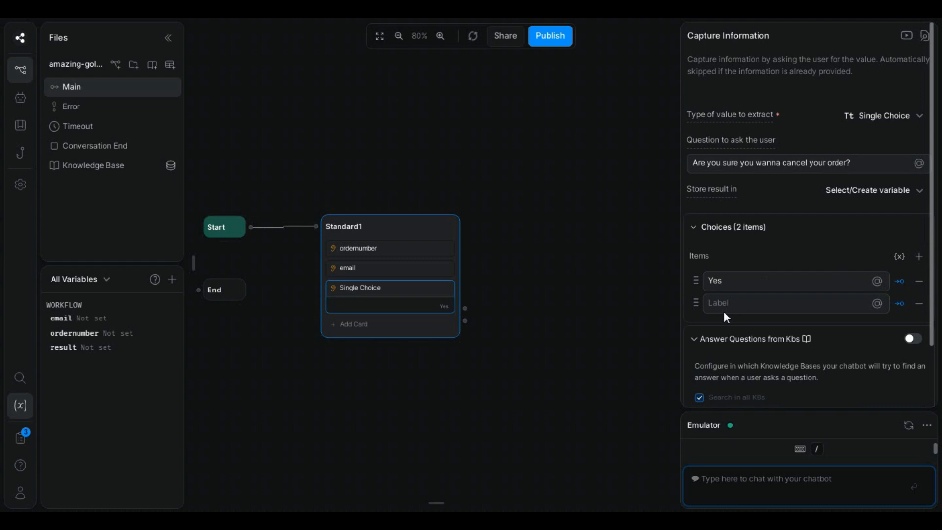
click(723, 301)
text(No)
click(751, 252)
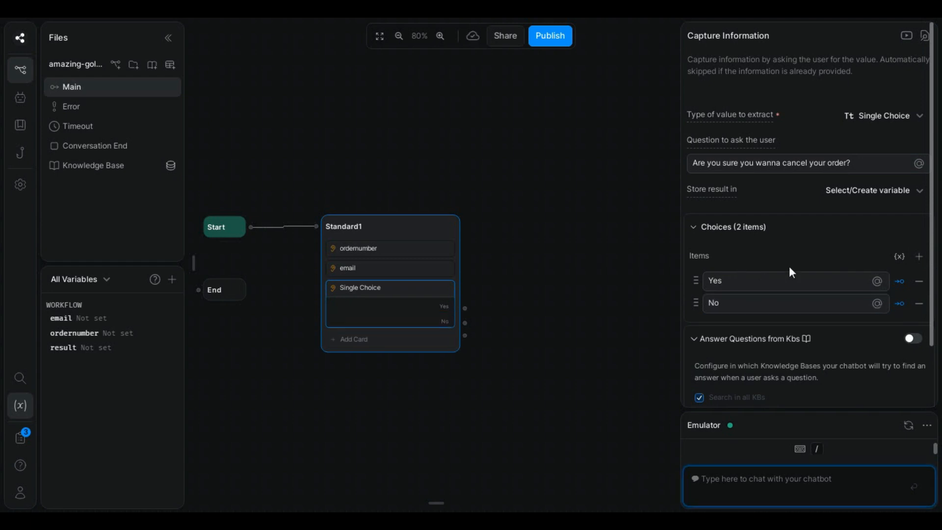
click(900, 283)
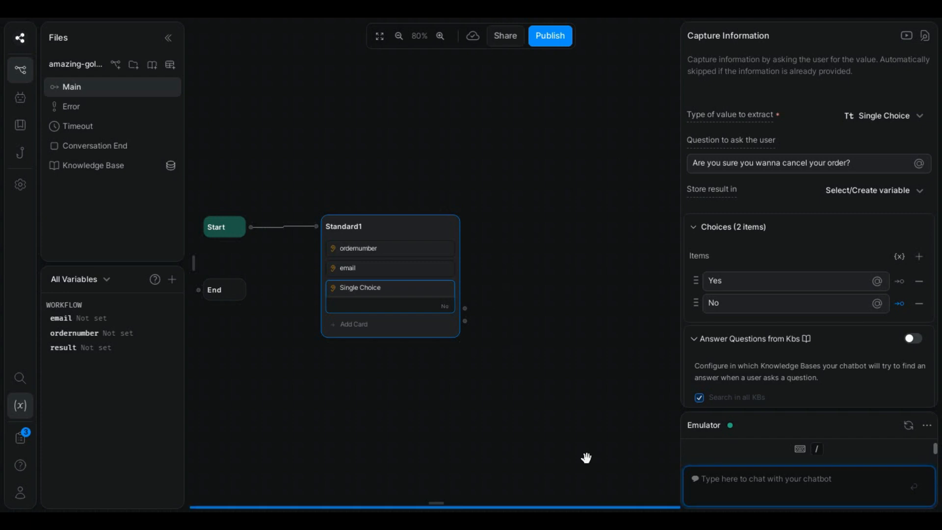
scroll(569, 345, right, 2)
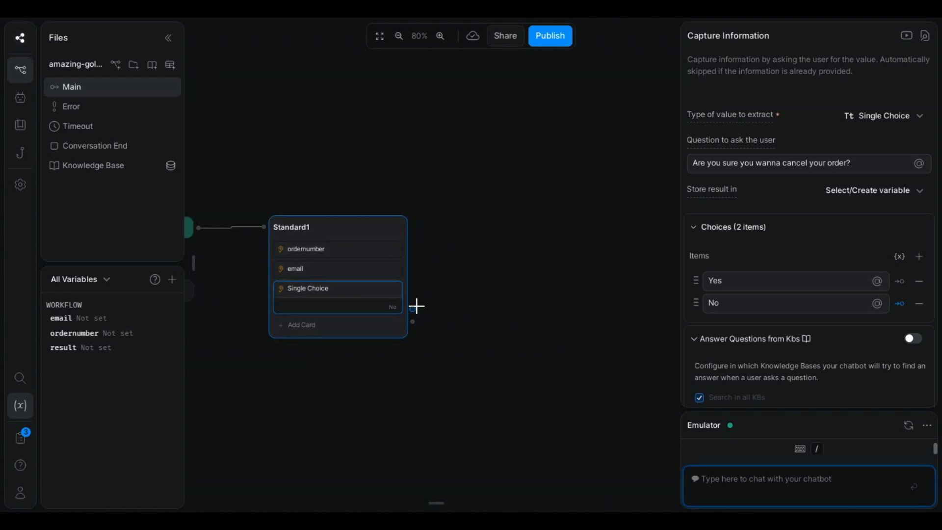
Step: Link the No answer to a new Standard2 node with a 'Okay, bye' text card
drag(413, 309, 491, 245)
click(504, 266)
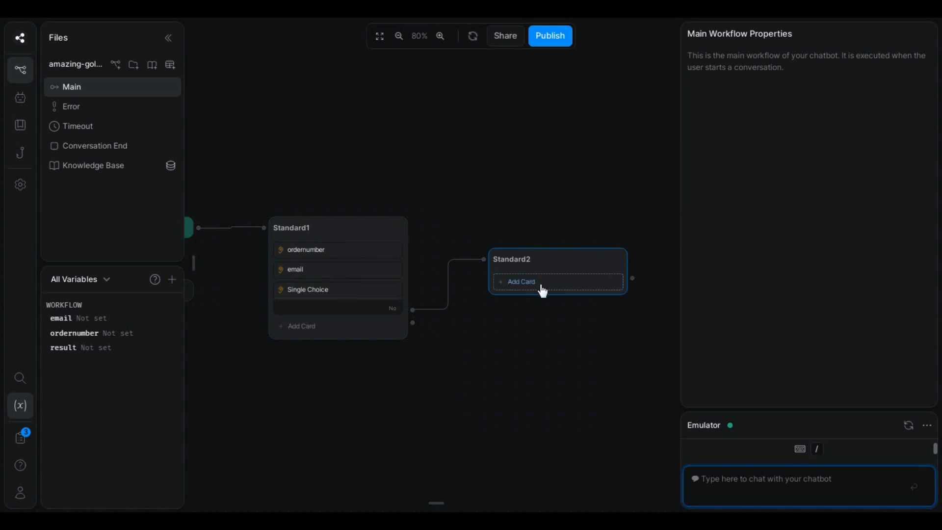
scroll(572, 345, down, 3)
drag(306, 305, 649, 300)
scroll(596, 344, up, 3)
click(196, 258)
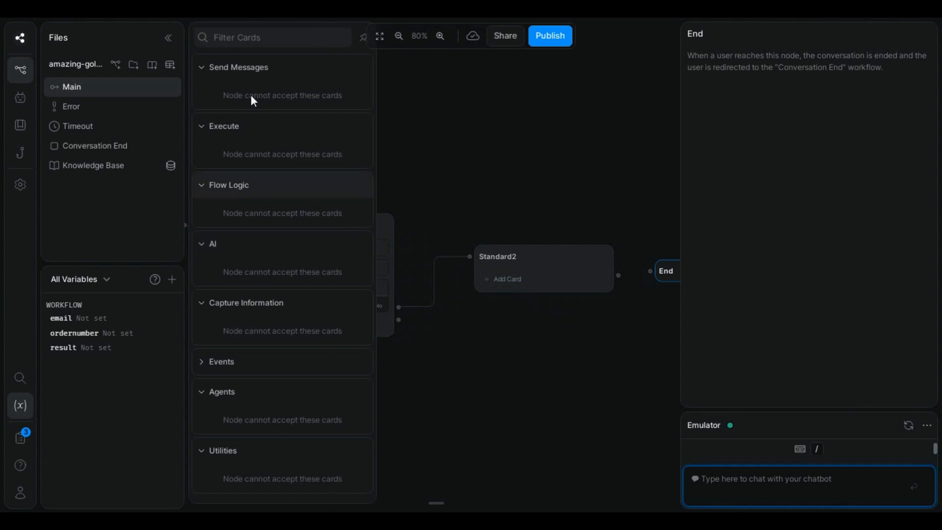
click(251, 95)
text(Okay)
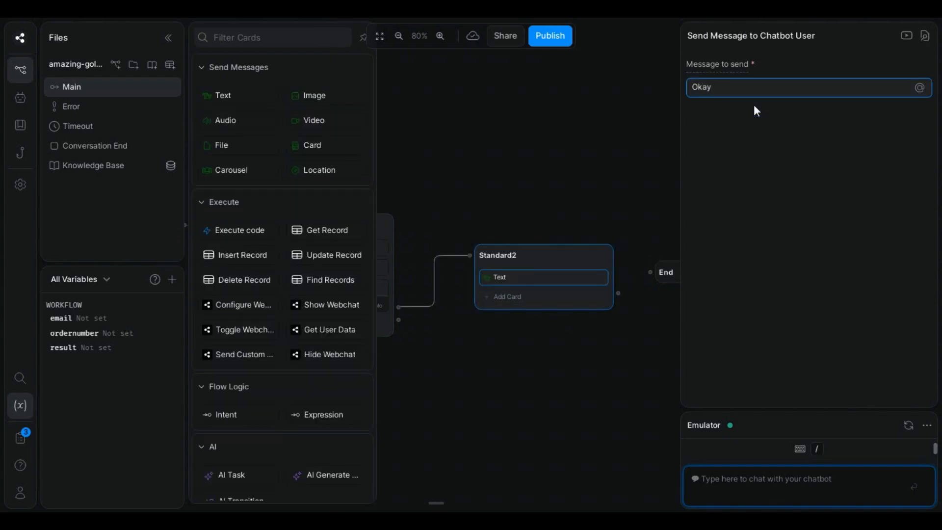
text(, bye)
Step: Add an Execute code card to Standard1
drag(504, 367, 615, 336)
drag(542, 345, 504, 347)
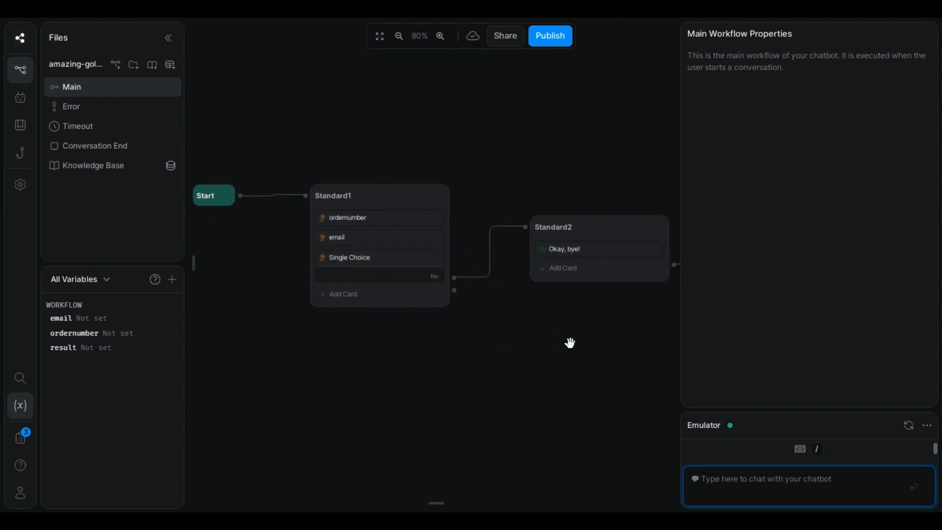
drag(569, 343, 594, 318)
mouse_move(187, 258)
drag(305, 247, 381, 269)
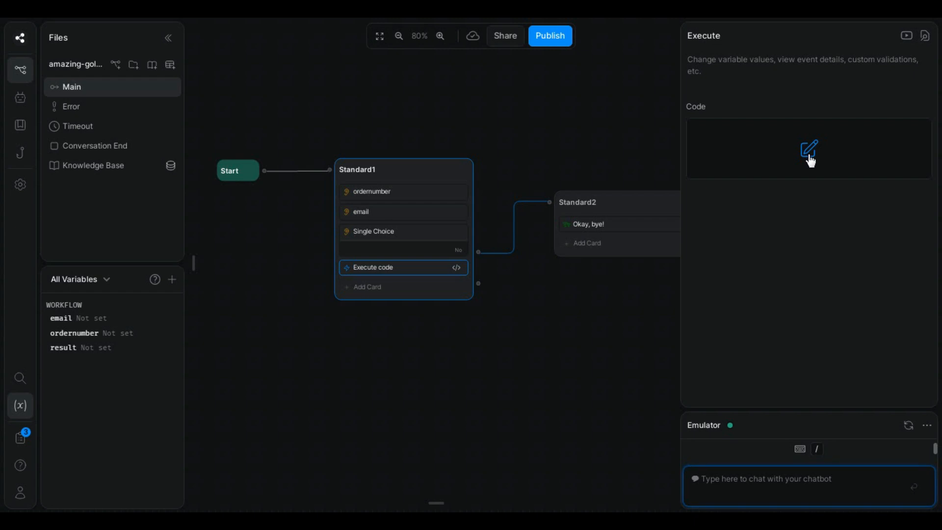
Step: Open the code card's axios.post script, then search Make's apps for 'webhook'
click(808, 149)
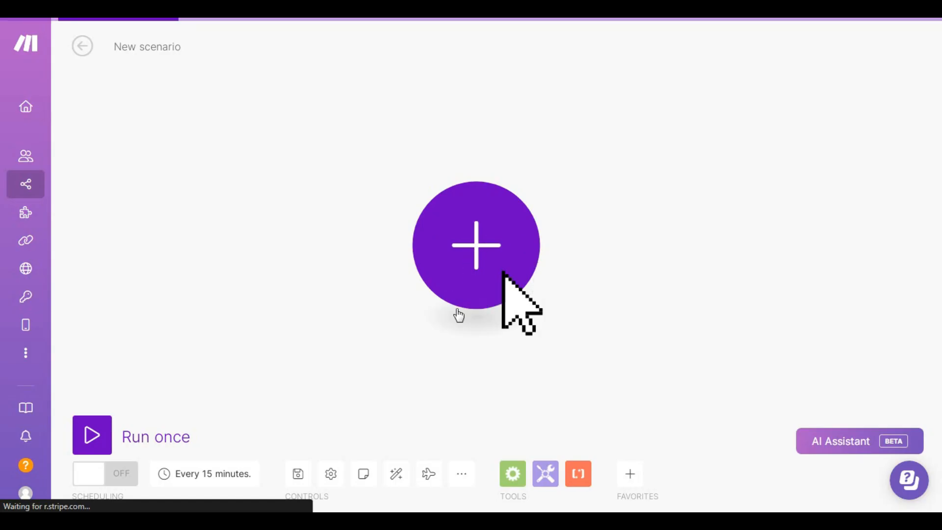
click(479, 255)
text(webhook)
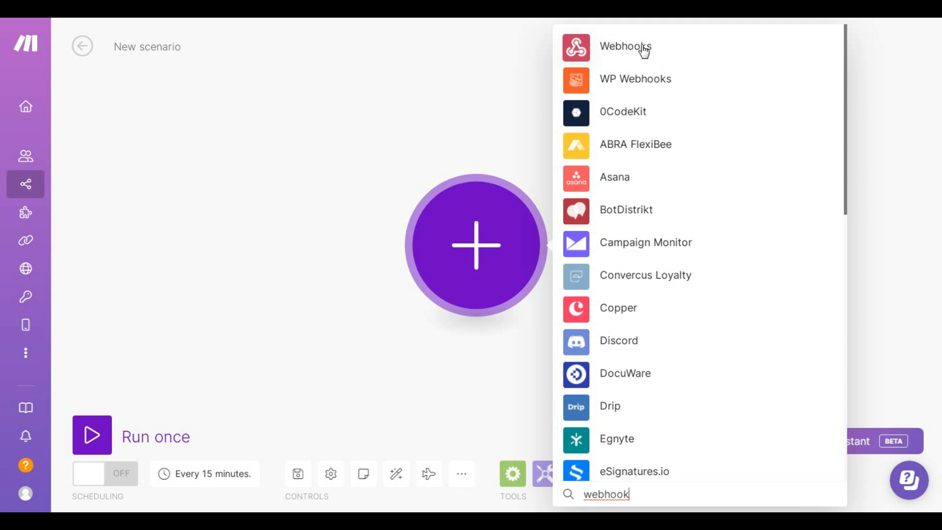
Step: Add a Custom webhook trigger with a new hook 'Shopify Cancel Order' and copy its address
click(639, 47)
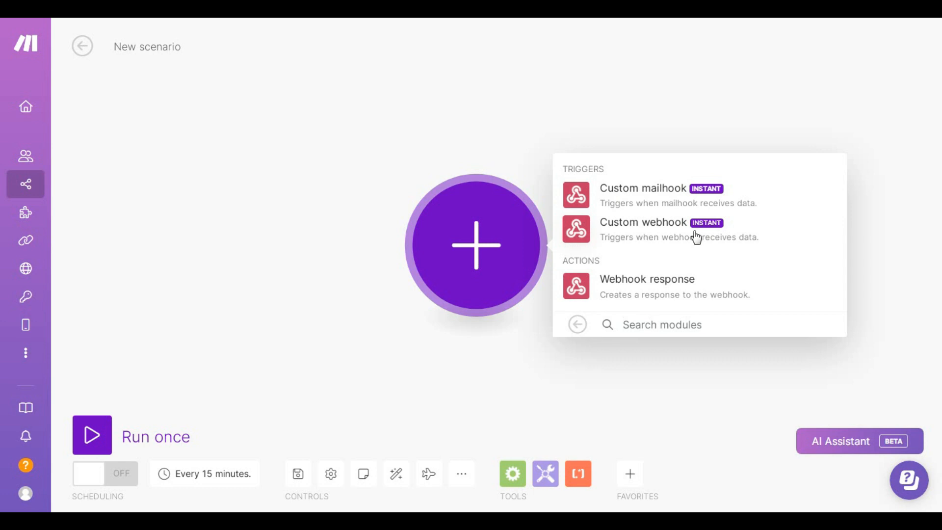
click(658, 236)
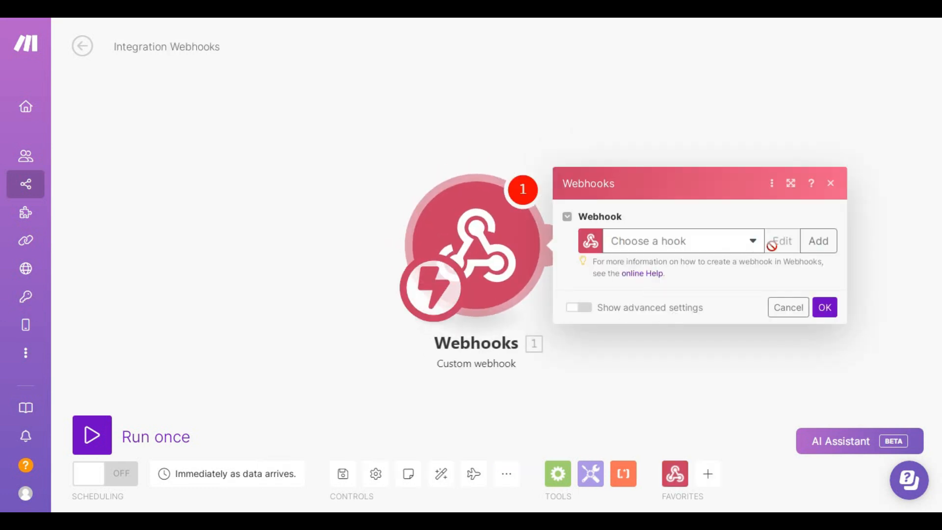
click(817, 245)
triple_click(624, 187)
text(Shopify Cancel Order)
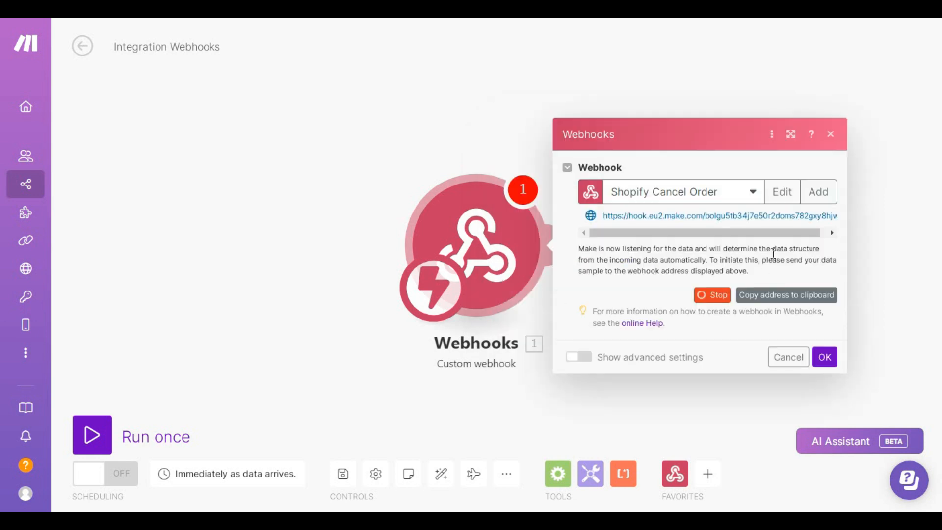
click(784, 296)
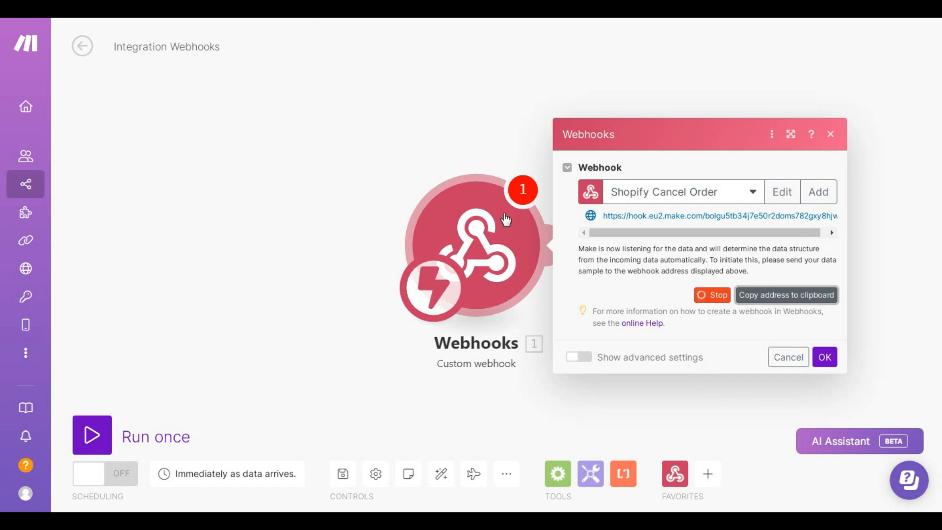
click(824, 358)
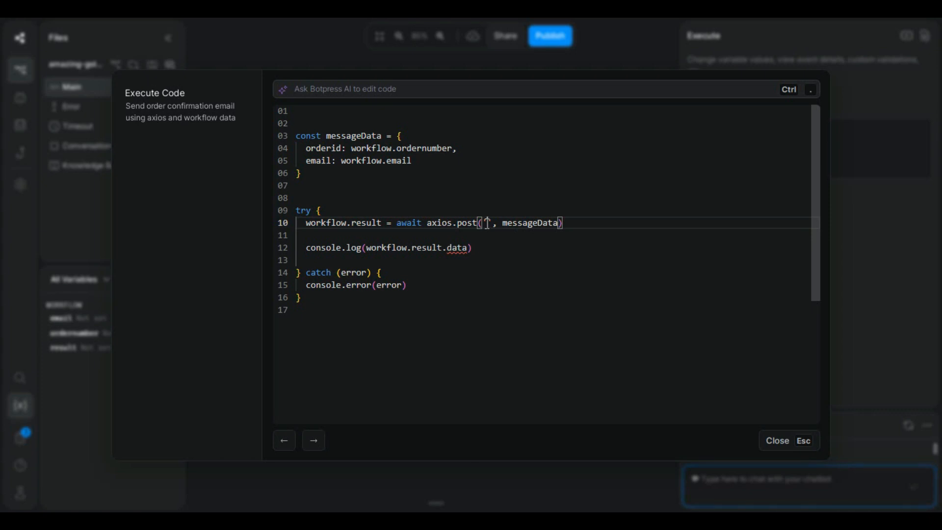
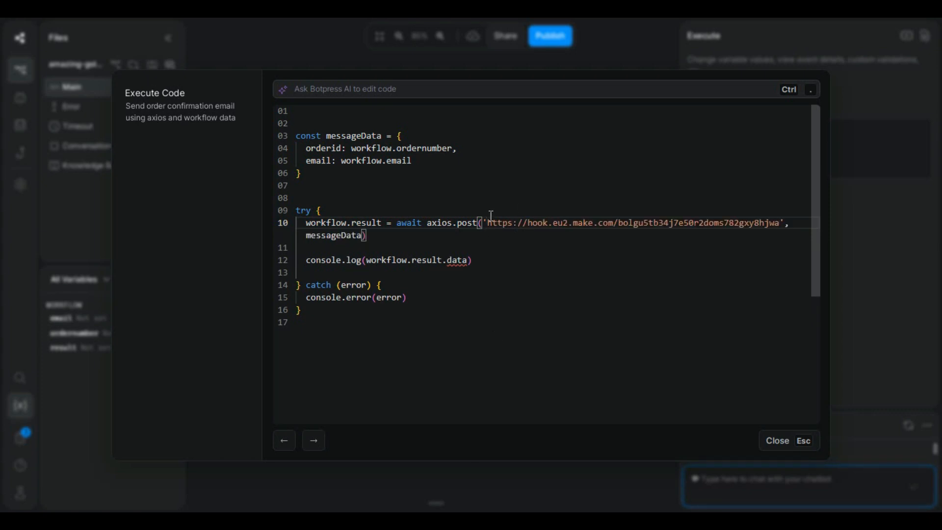
Step: Paste the Make webhook address as the URL in the axios.post call
click(495, 273)
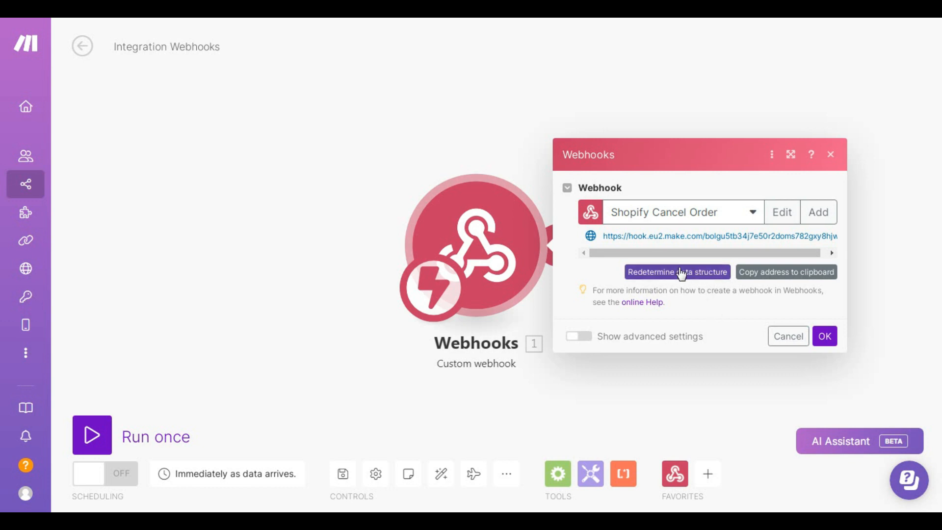
Step: Redetermine the webhook data structure, then send hi, order 1001, a test email and Yes in the emulator
click(660, 273)
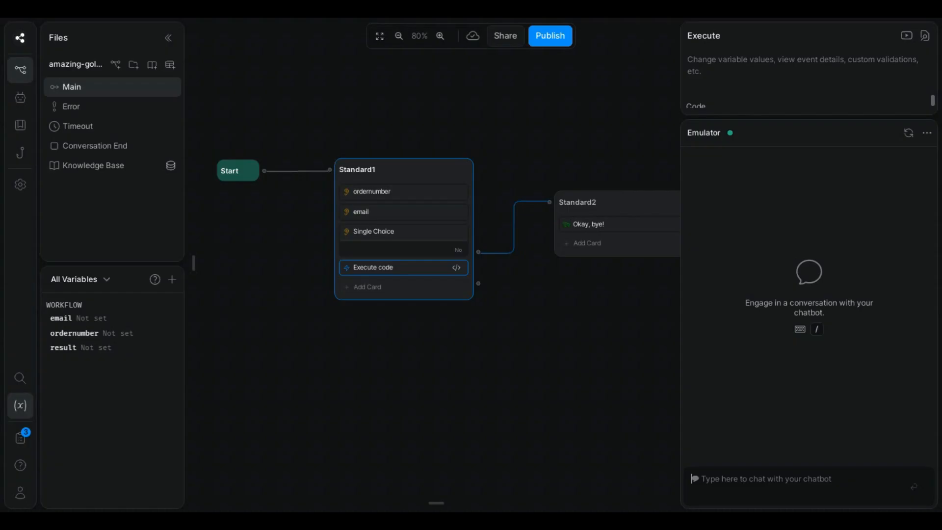
click(753, 480)
text(hi)
key(Return)
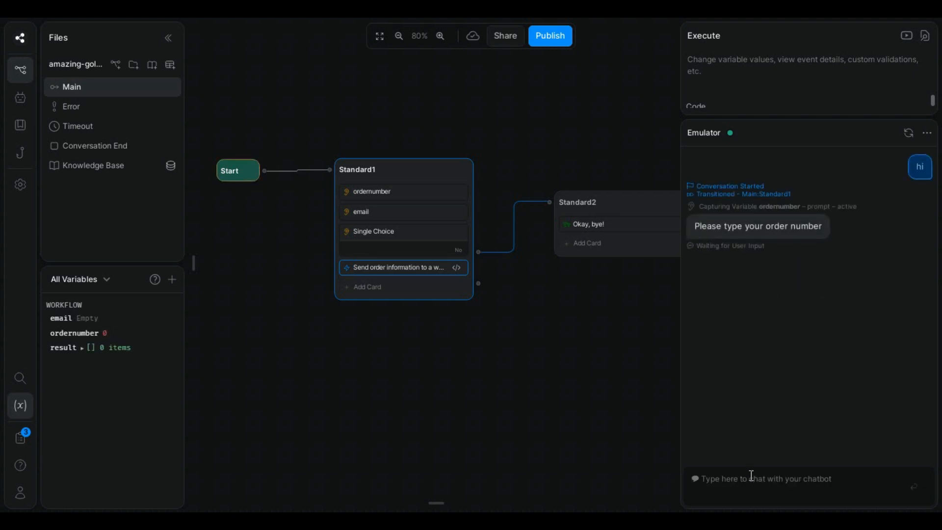
text(1001)
key(Return)
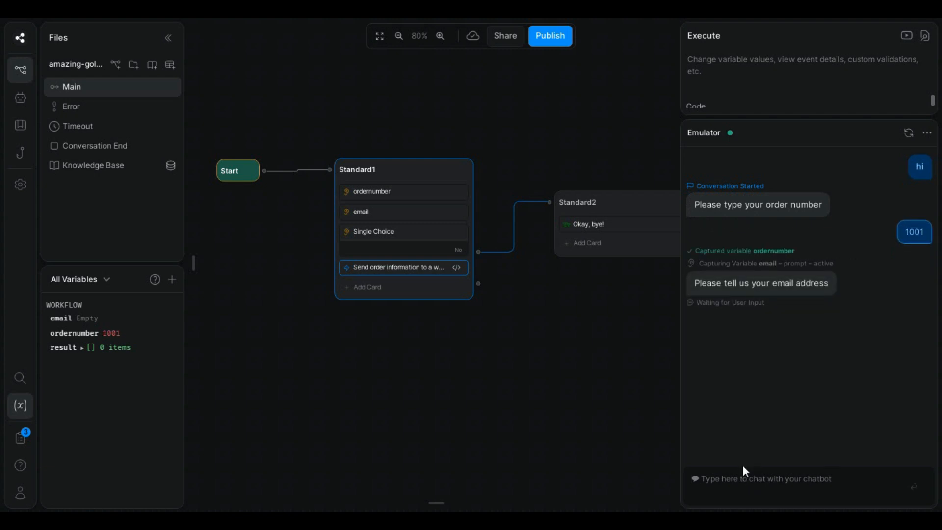
text(test@)
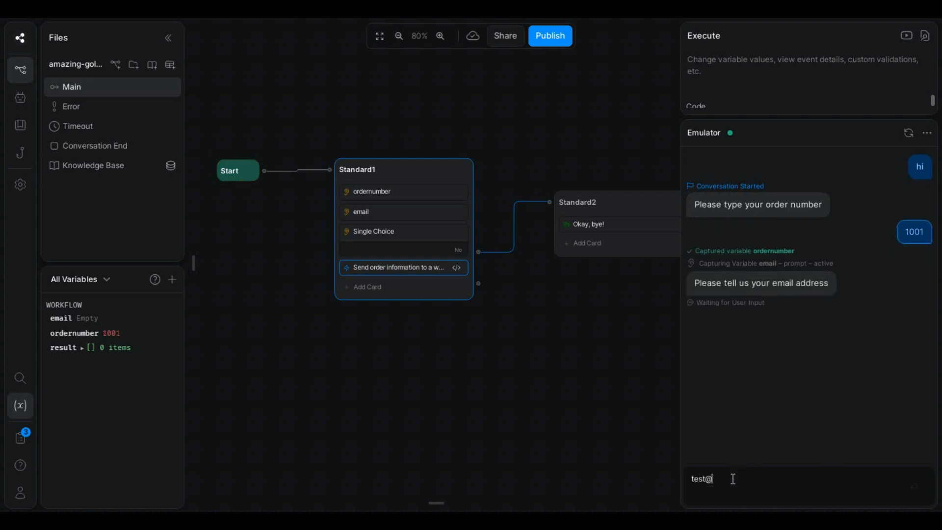
text(gmail.com)
key(Return)
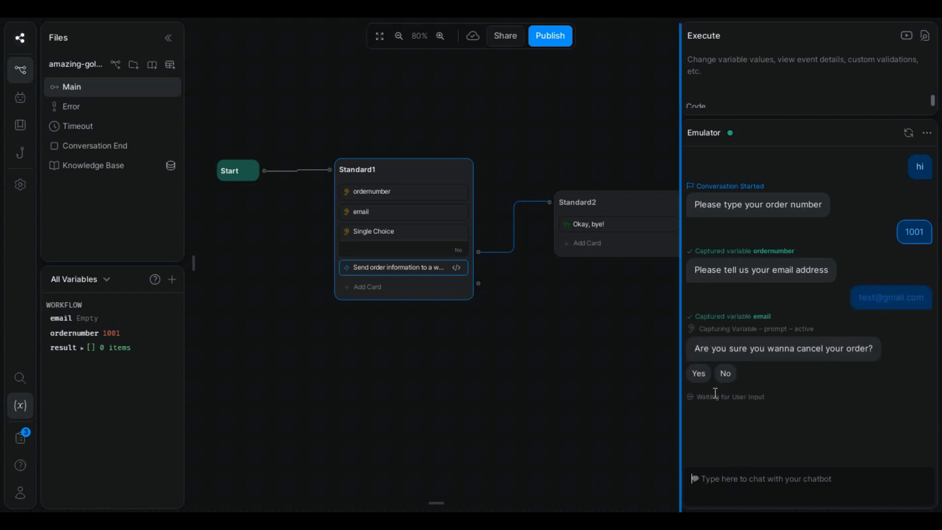
click(699, 375)
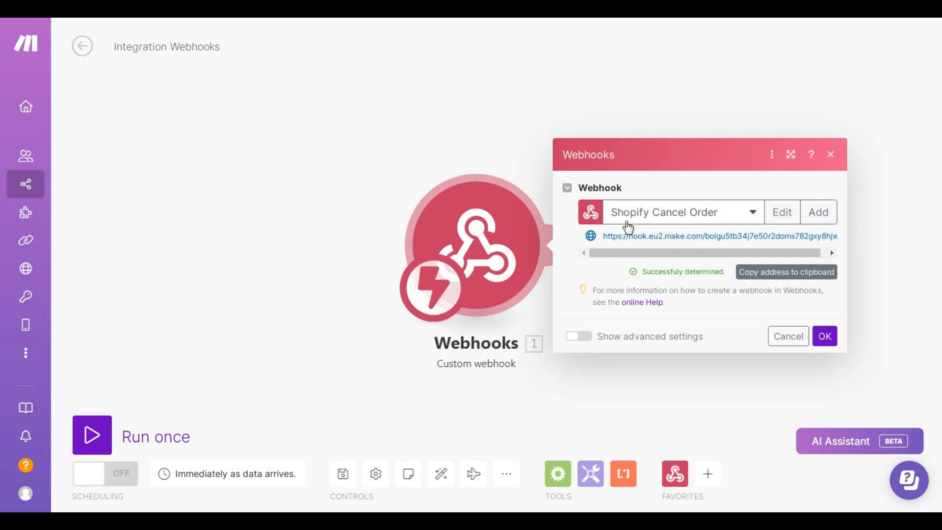
Step: Confirm and close the webhook settings once the data structure is determined
drag(636, 276, 725, 274)
click(725, 274)
click(828, 339)
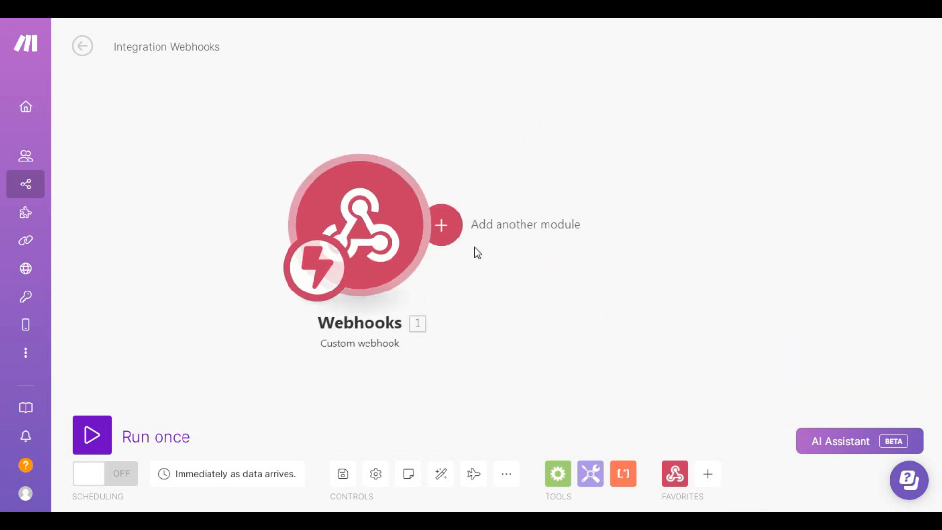
click(384, 219)
click(708, 316)
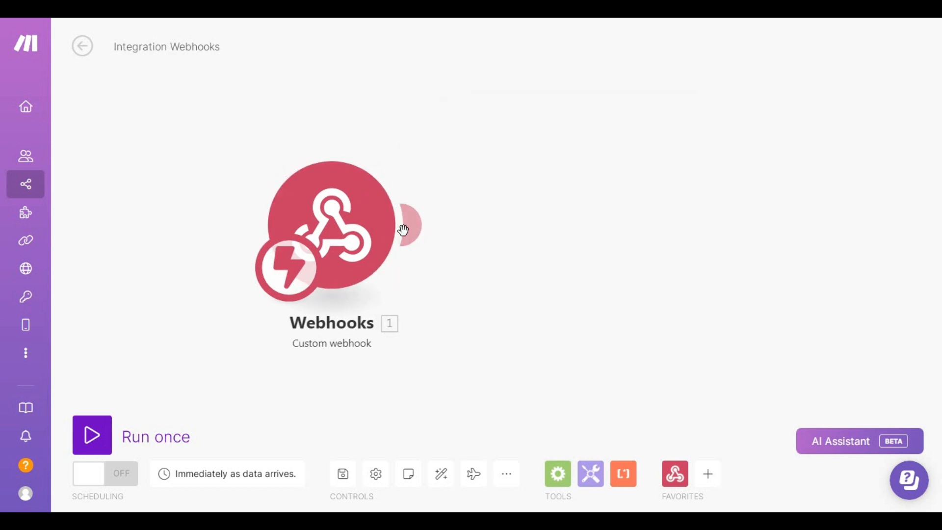
Step: Add a second module after the webhook using the Shopify app
click(415, 227)
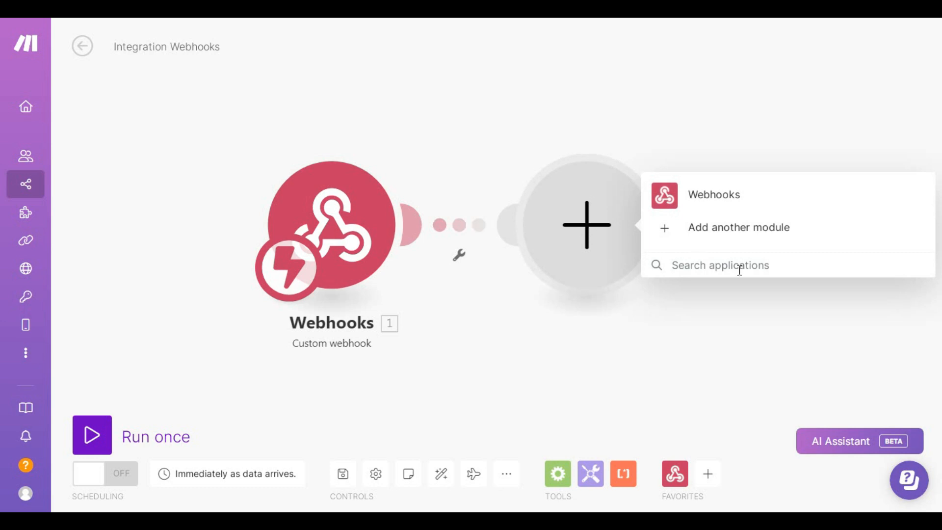
text(shopify)
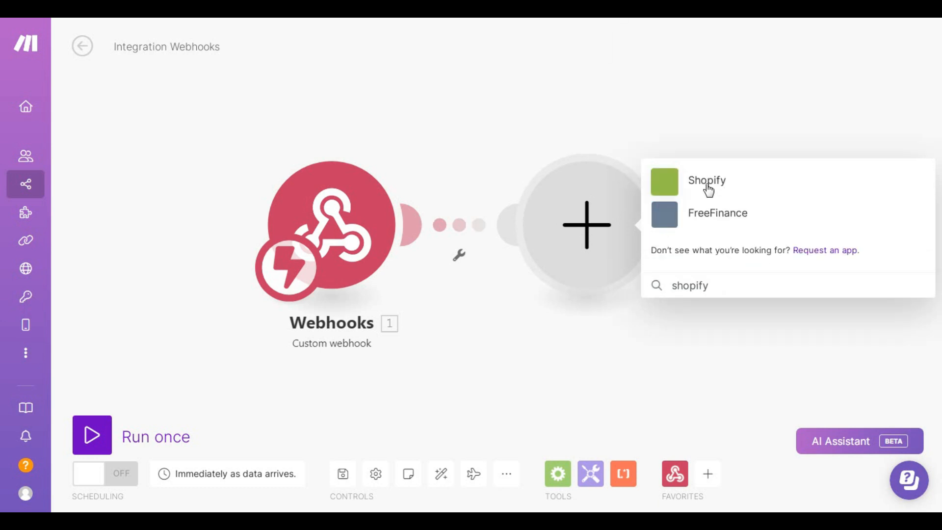
click(707, 187)
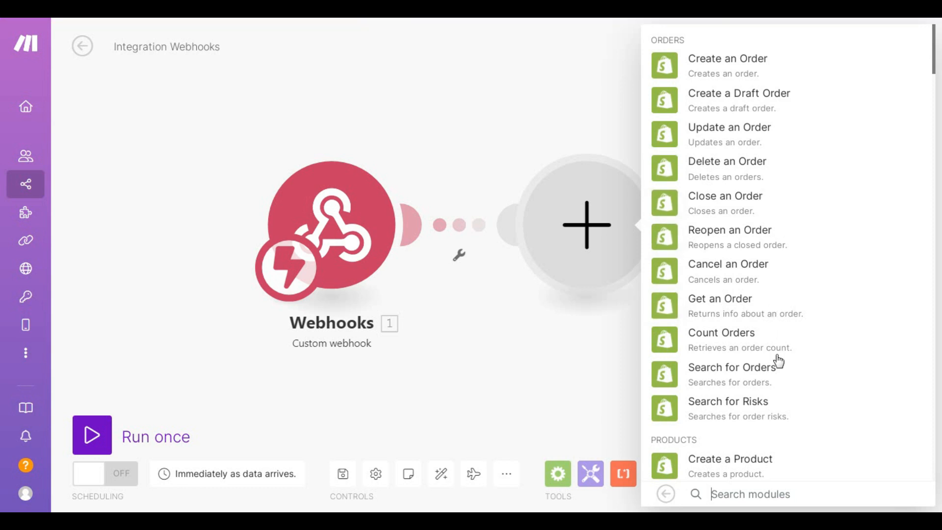
Step: Use Shopify Search for Orders with status Open and no financial status filter
click(768, 375)
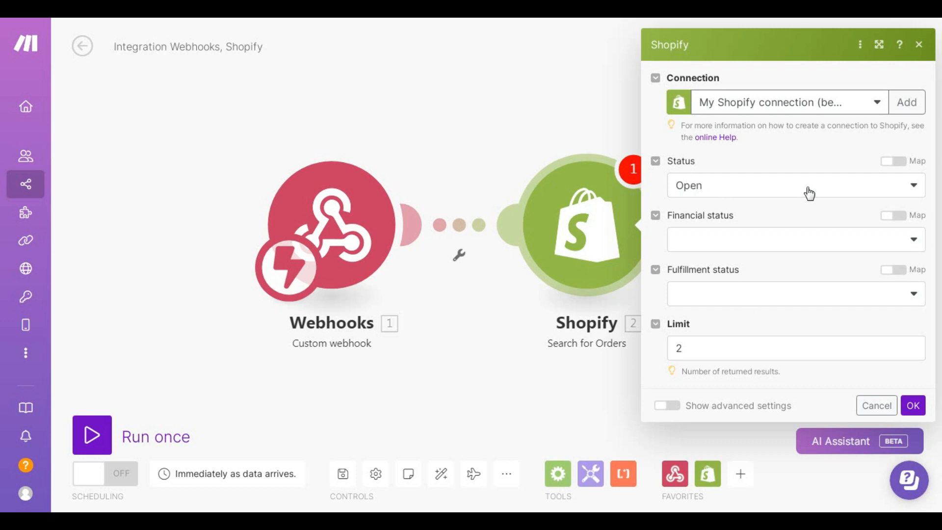
click(757, 193)
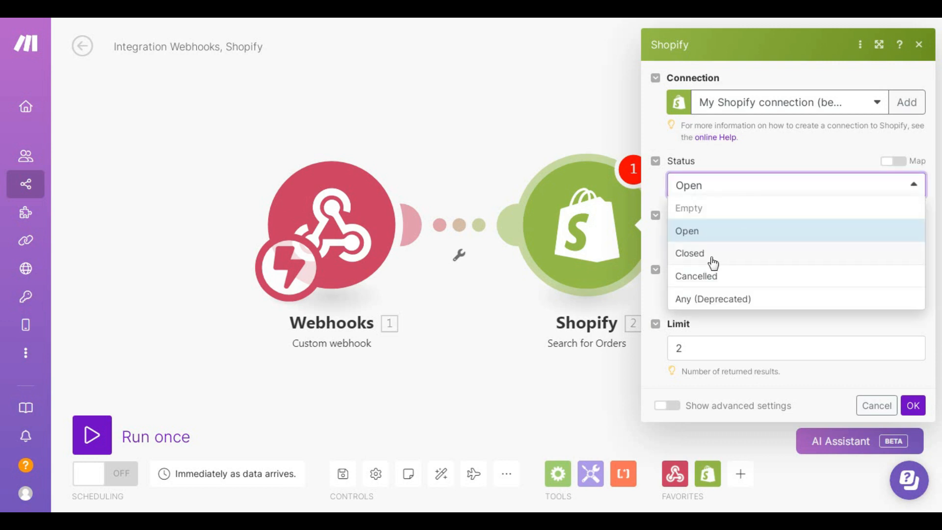
click(736, 193)
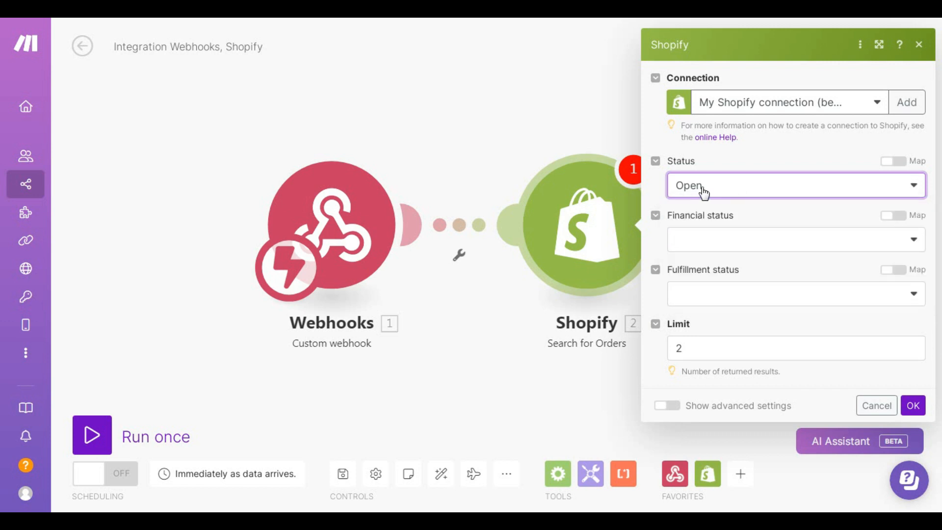
click(729, 241)
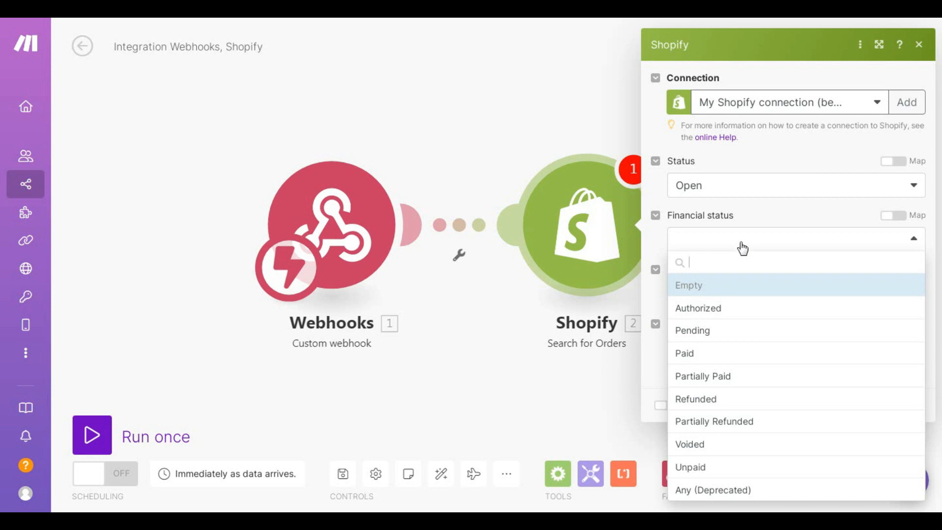
click(742, 245)
Step: Restrict the search to Unfulfilled orders with a limit of 1, showing advanced settings
click(742, 294)
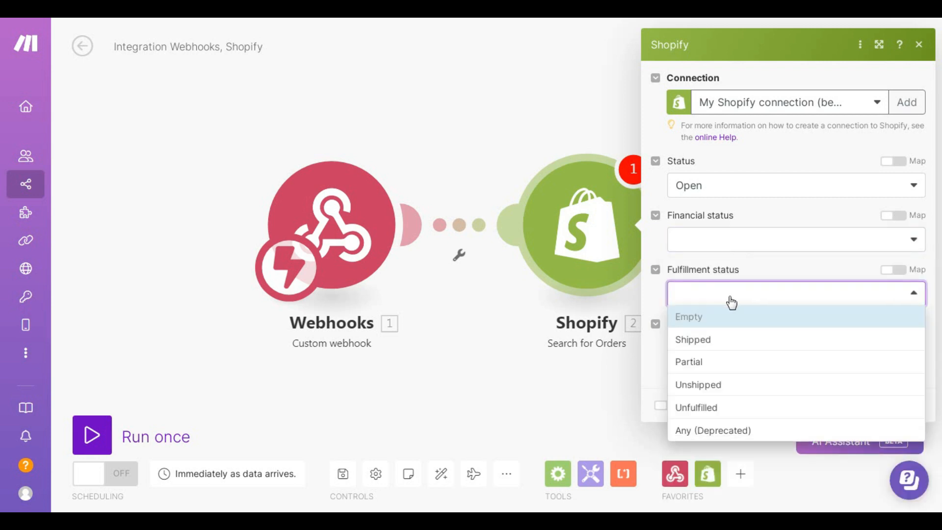
click(709, 412)
click(703, 349)
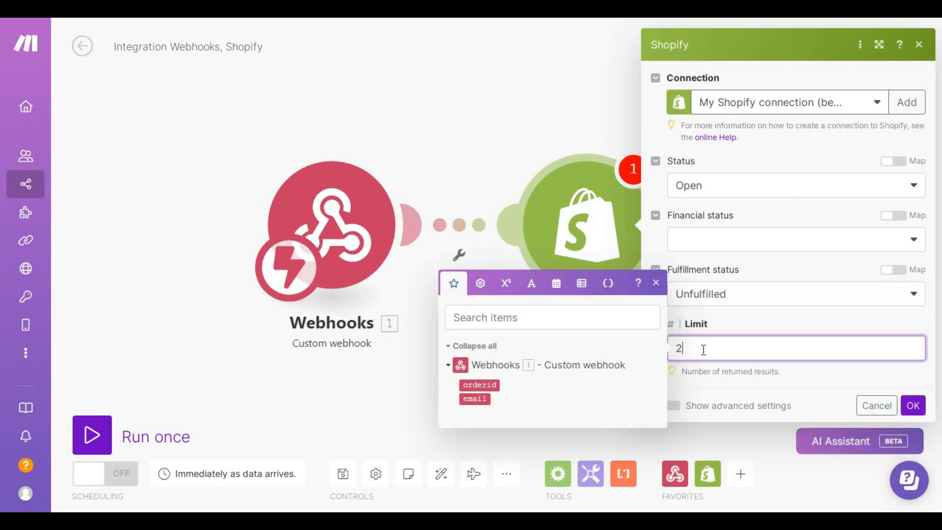
key(BackSpace)
text(1)
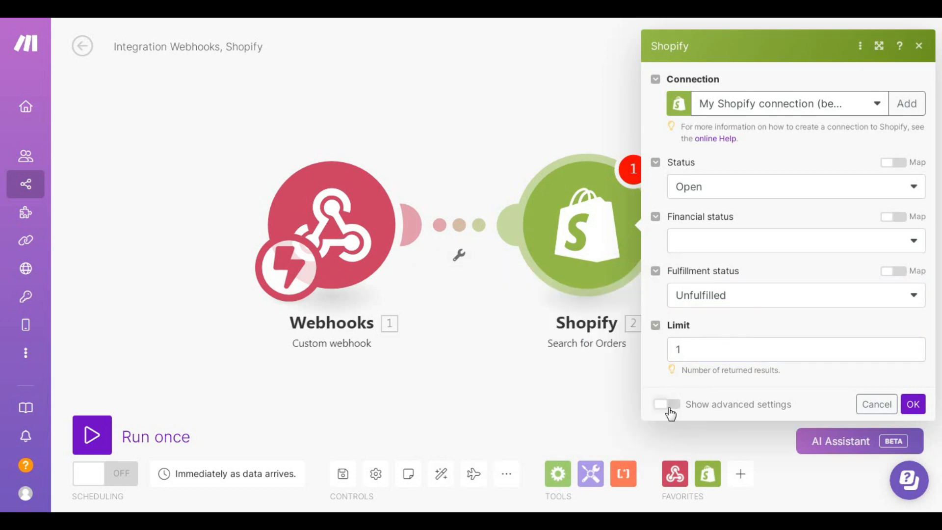
click(672, 405)
Step: Set the order Name filter to '#' followed by the webhook's 1. orderid
scroll(757, 322, down, 3)
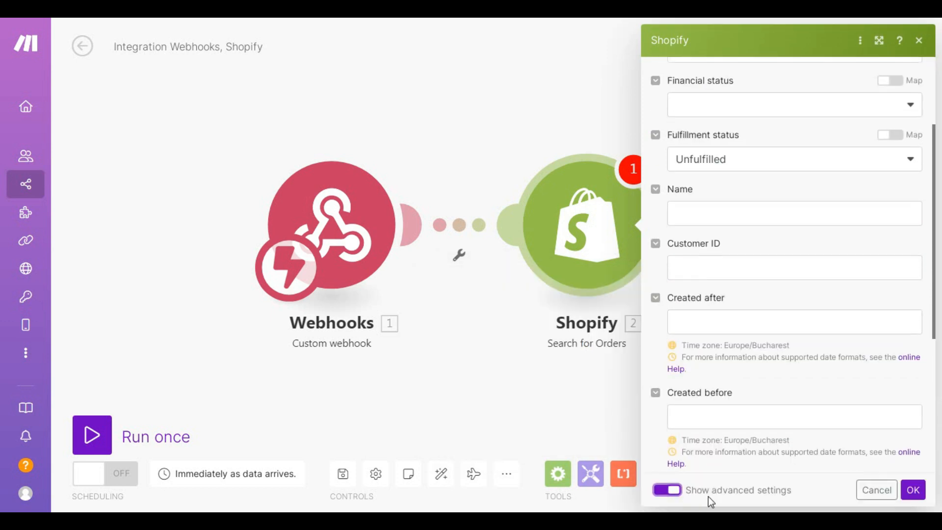
click(687, 211)
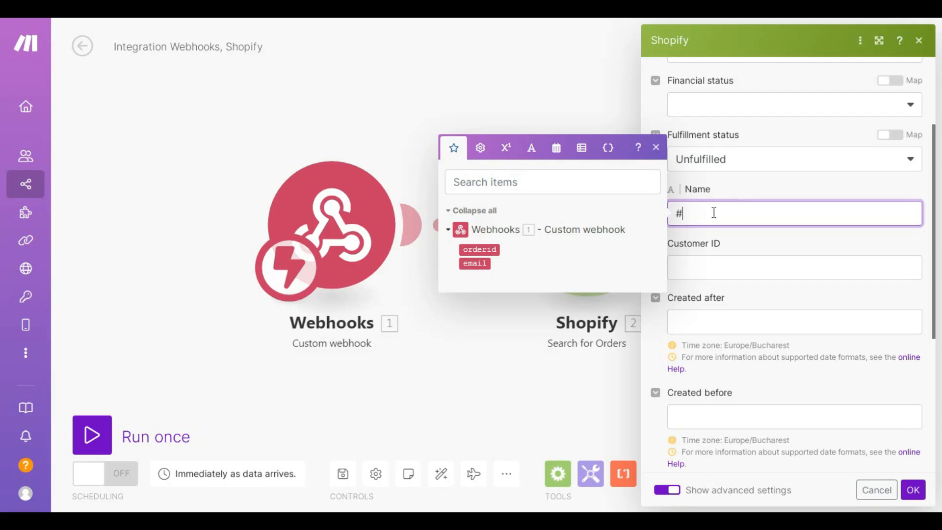
click(481, 250)
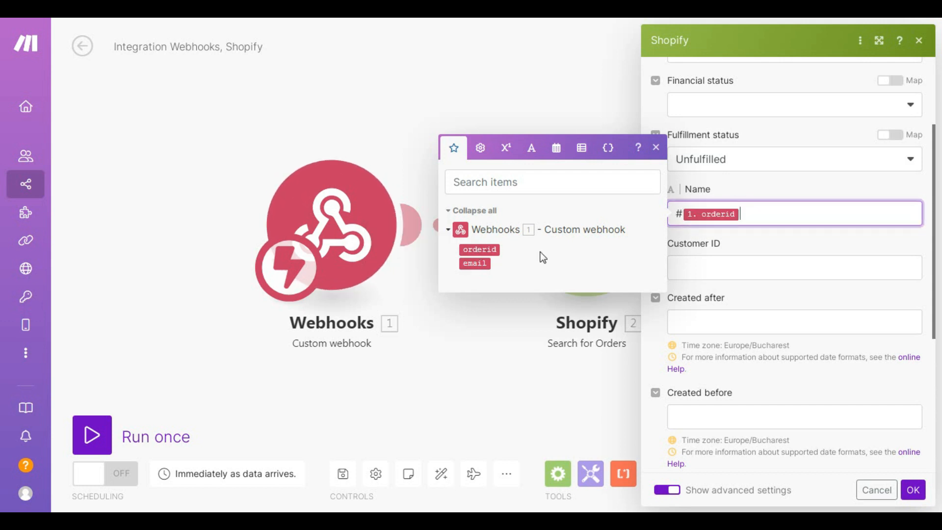
Step: Tick Email in the Fields list so the search returns it
scroll(773, 381, down, 5)
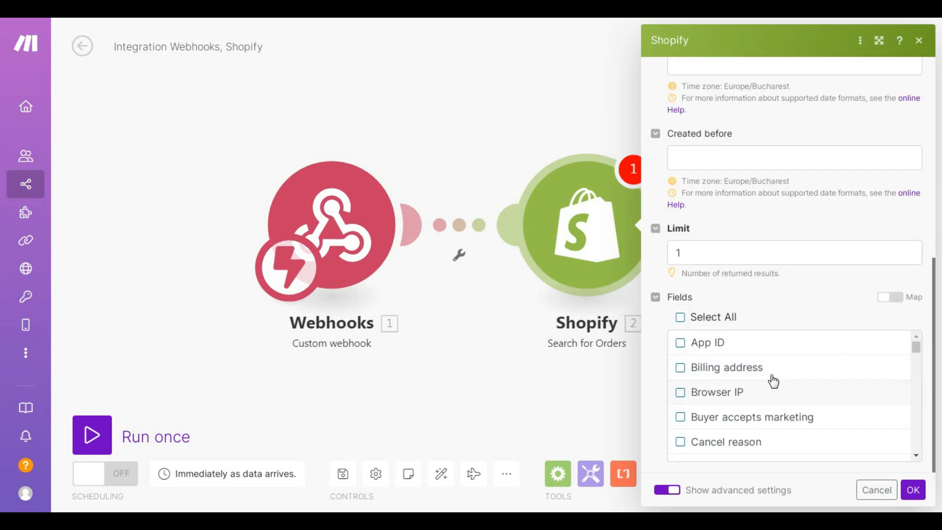
scroll(743, 209, up, 3)
scroll(741, 330, down, 3)
scroll(789, 365, down, 2)
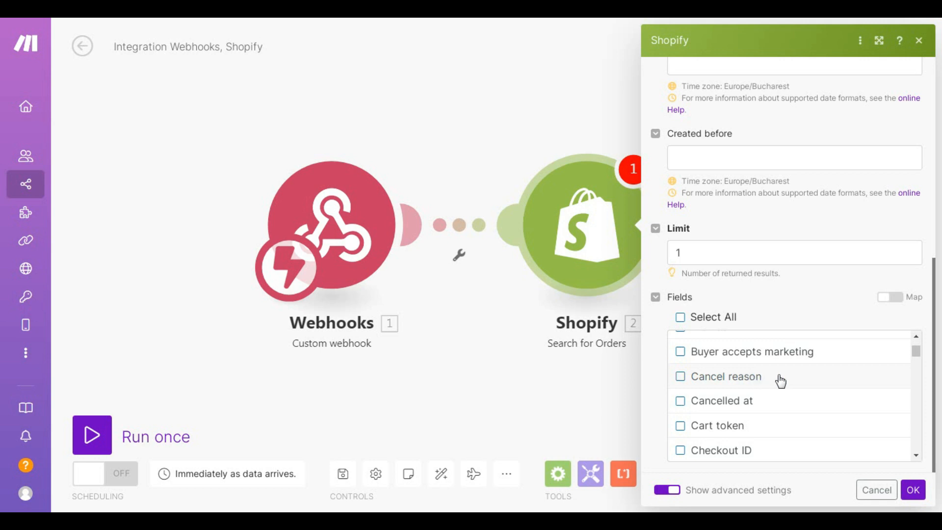
scroll(780, 381, down, 5)
scroll(780, 382, down, 3)
scroll(765, 387, down, 5)
click(680, 445)
scroll(803, 412, down, 1)
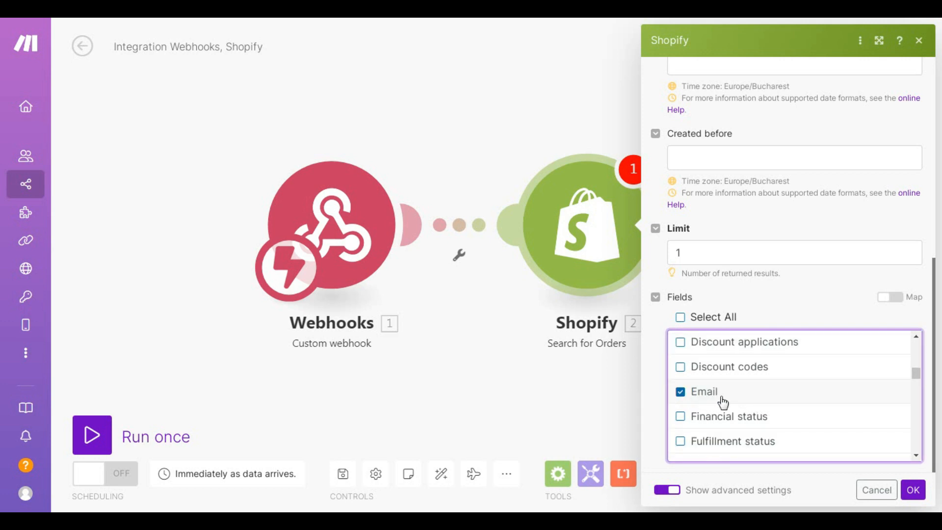
scroll(845, 235, up, 10)
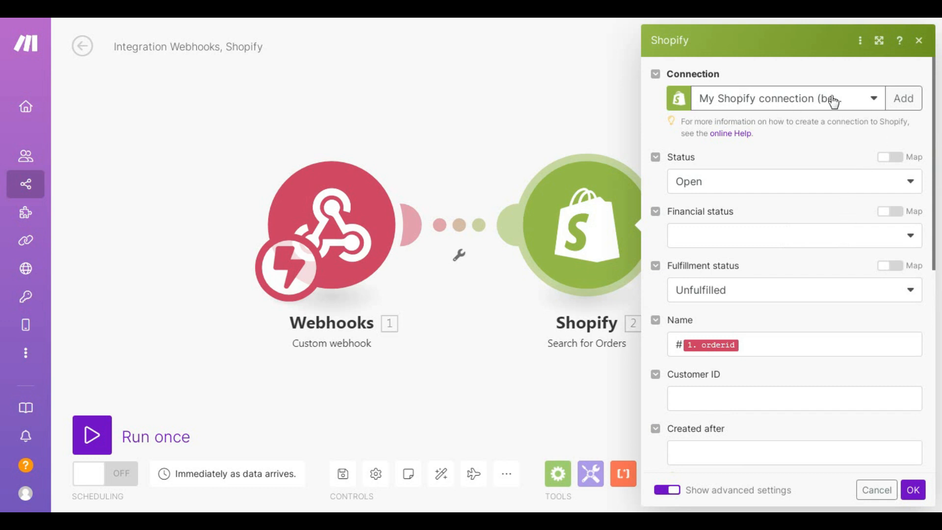
Step: Add a new standard Shopify connection and enter the store subdomain
click(900, 107)
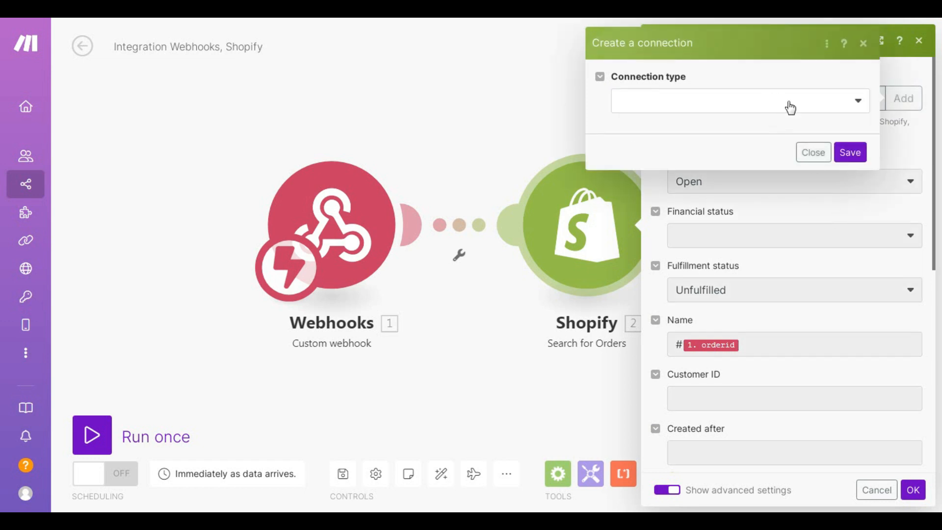
click(832, 115)
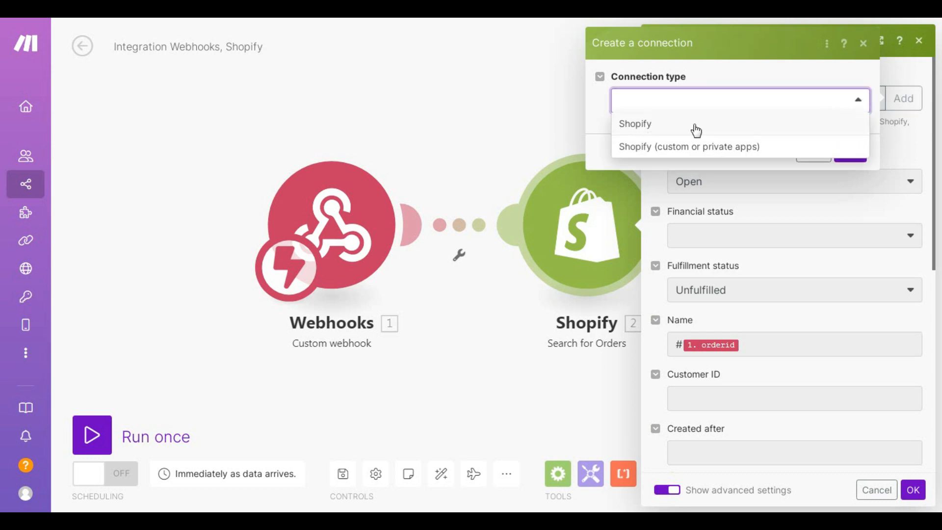
click(638, 125)
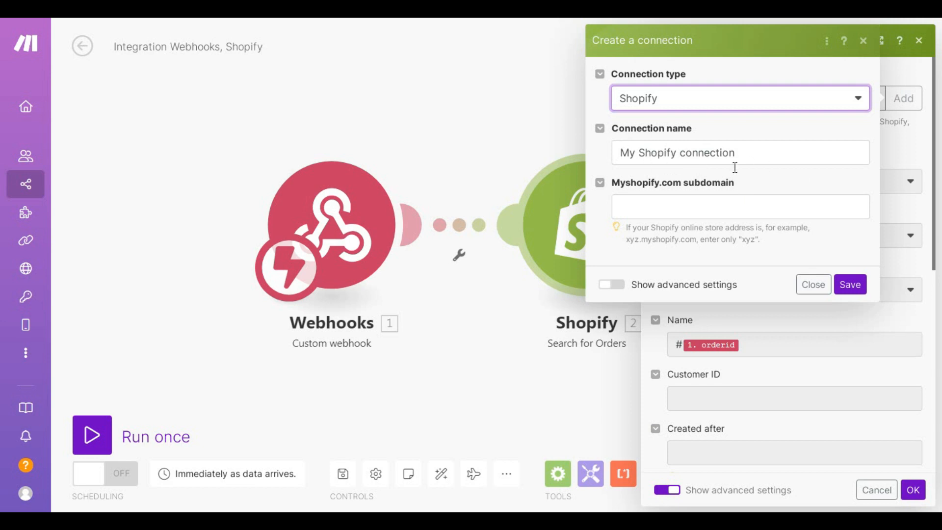
click(649, 206)
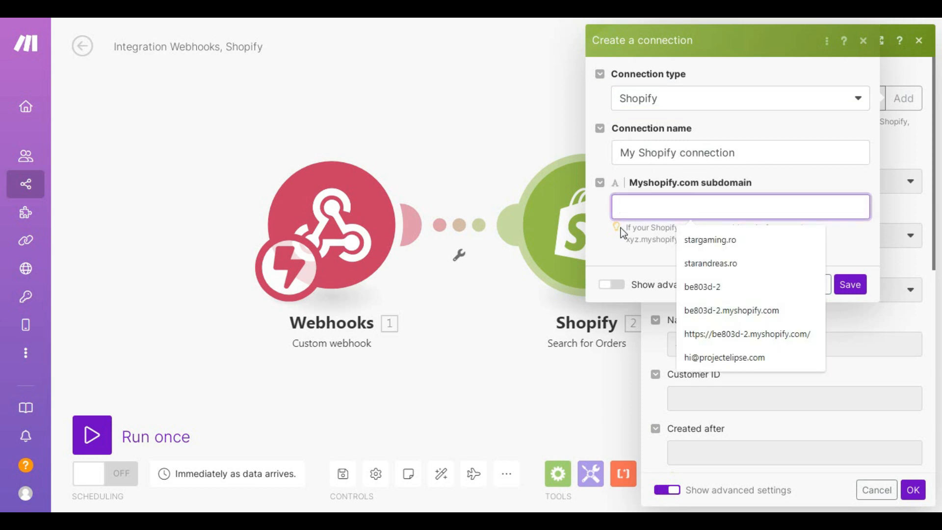
click(646, 259)
click(678, 204)
click(691, 287)
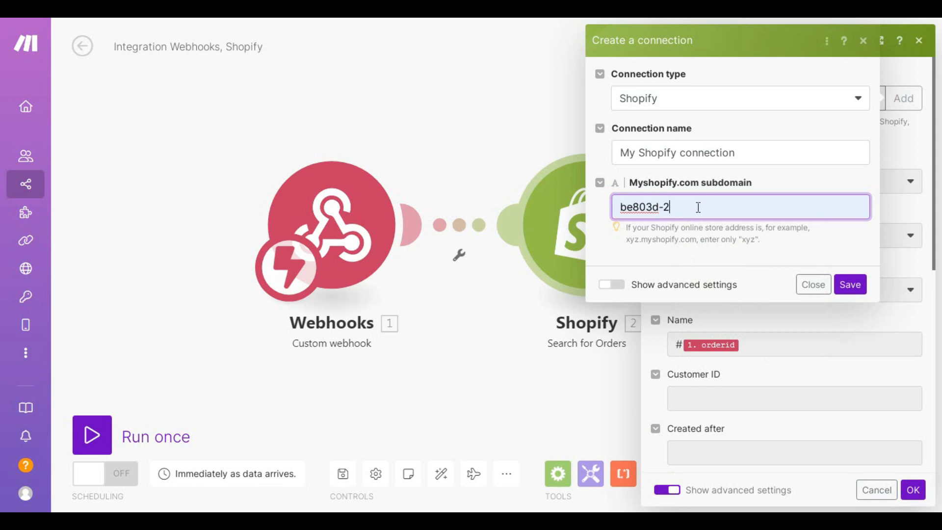
click(631, 240)
drag(631, 241, 697, 240)
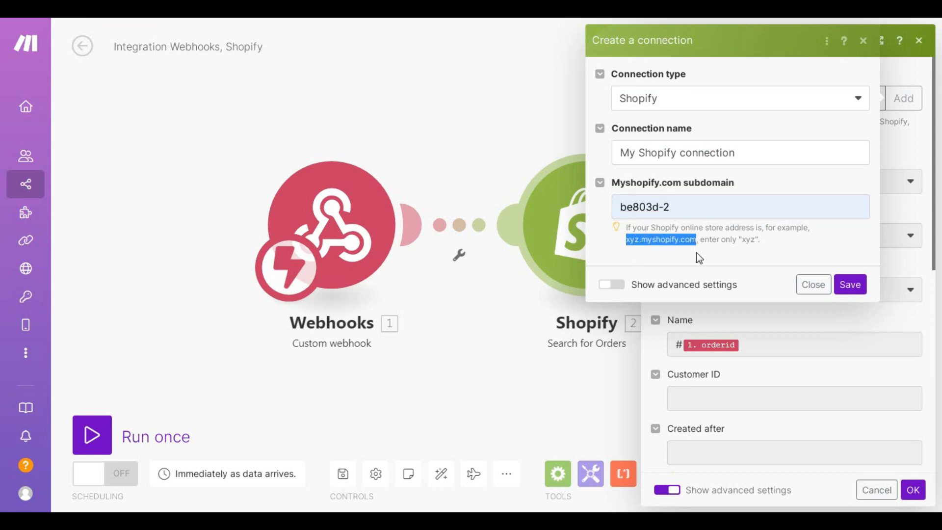
click(655, 240)
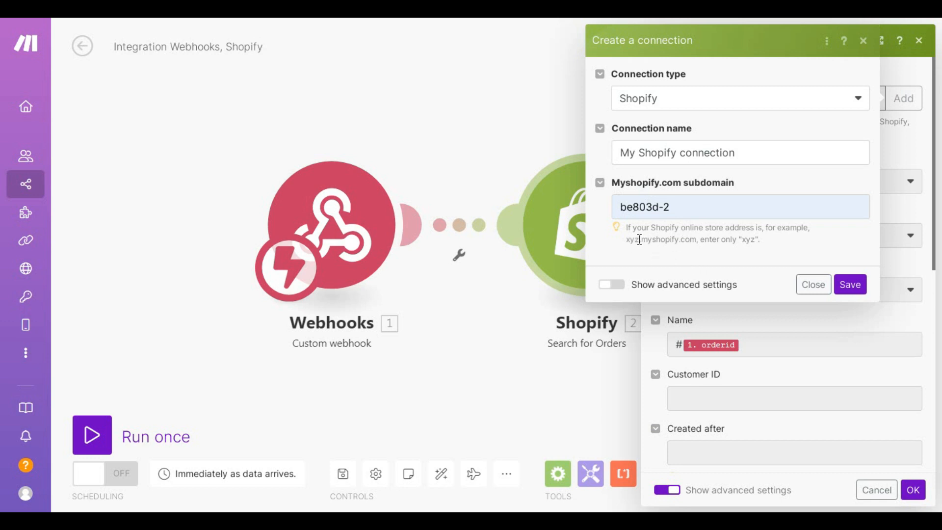
drag(639, 241, 626, 246)
click(663, 240)
drag(672, 209, 646, 211)
click(679, 266)
Step: Grant all access scopes except read_users and write_users, then save for authorization
click(612, 285)
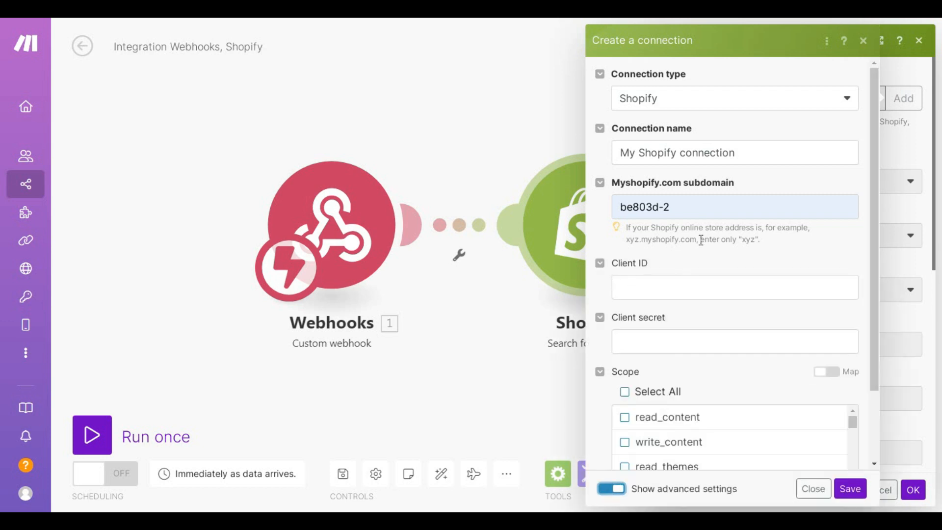
scroll(736, 314, down, 3)
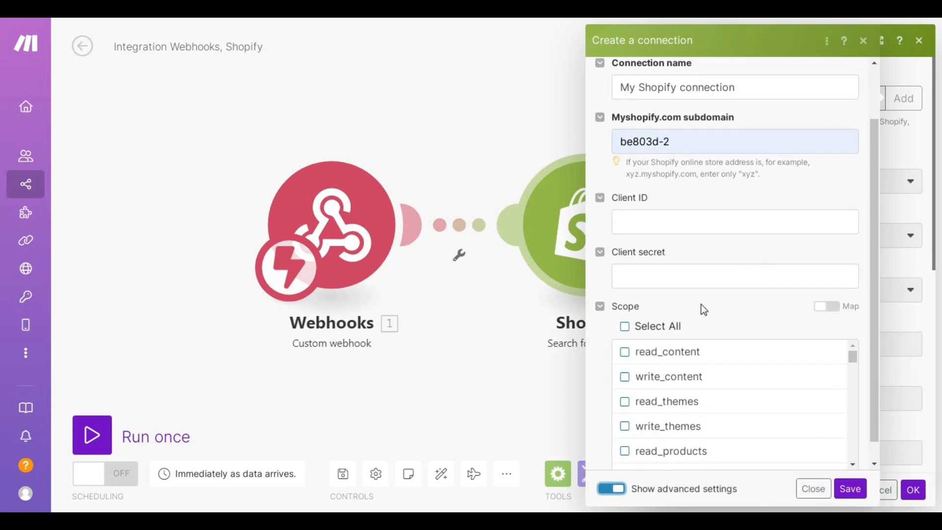
click(638, 304)
scroll(768, 378, down, 20)
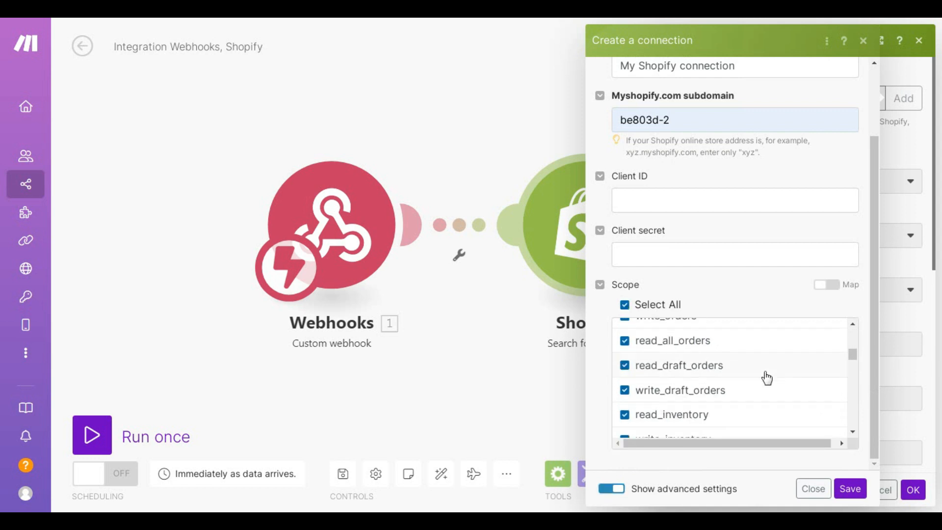
scroll(731, 389, up, 5)
scroll(731, 390, up, 5)
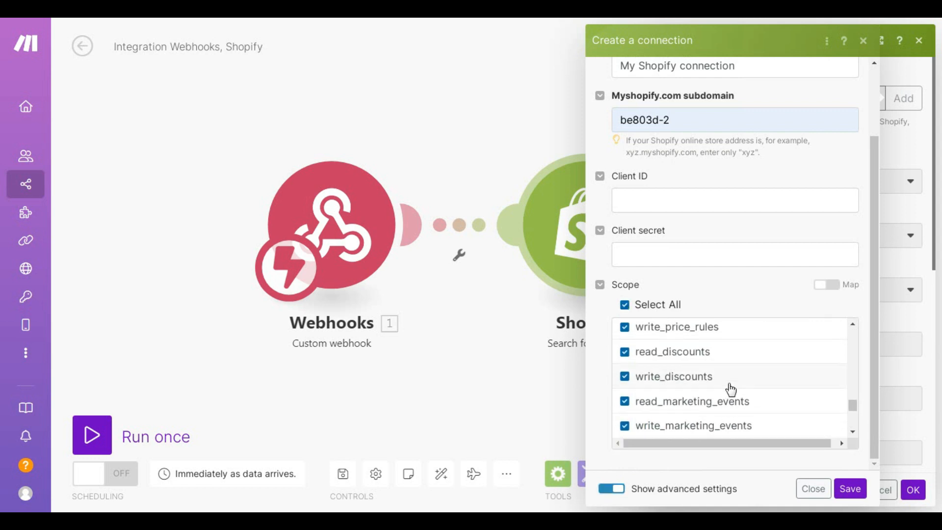
click(624, 374)
click(624, 348)
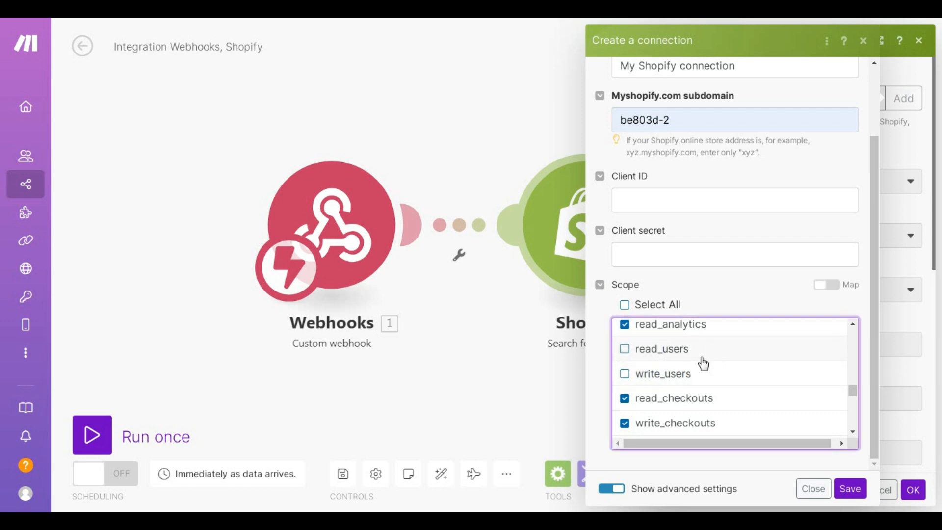
scroll(700, 363, up, 8)
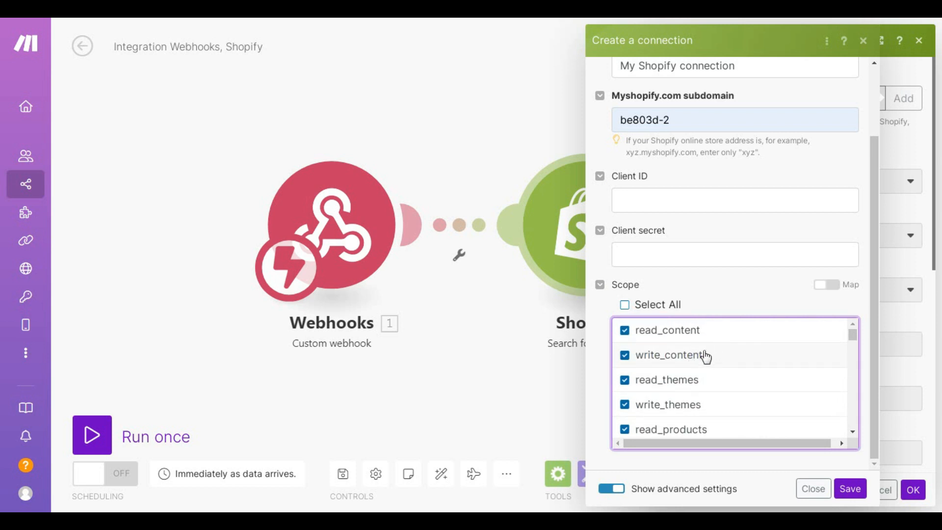
scroll(731, 369, down, 3)
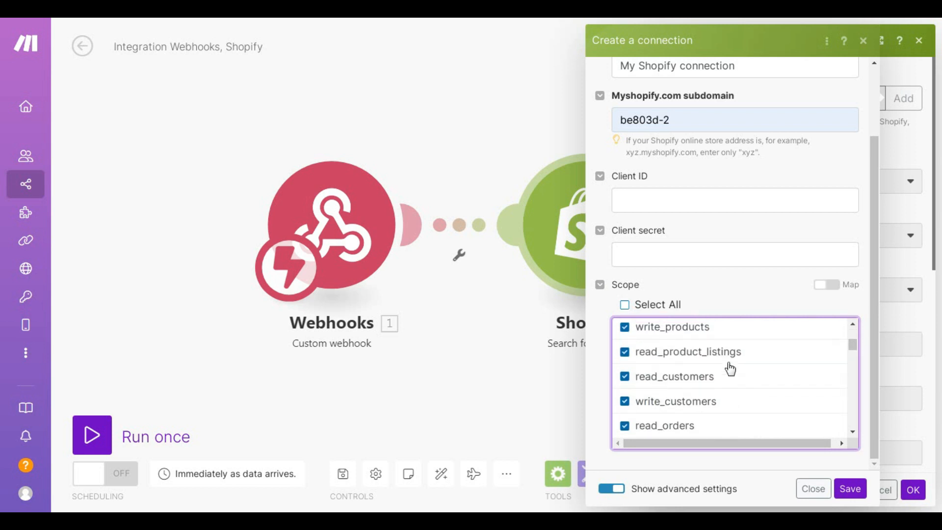
scroll(731, 395, down, 3)
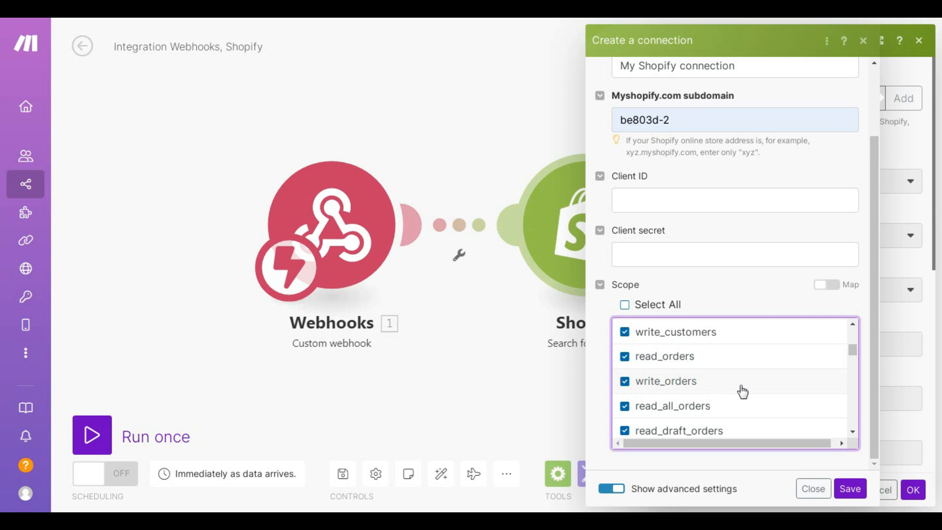
scroll(717, 358, down, 10)
scroll(718, 372, down, 5)
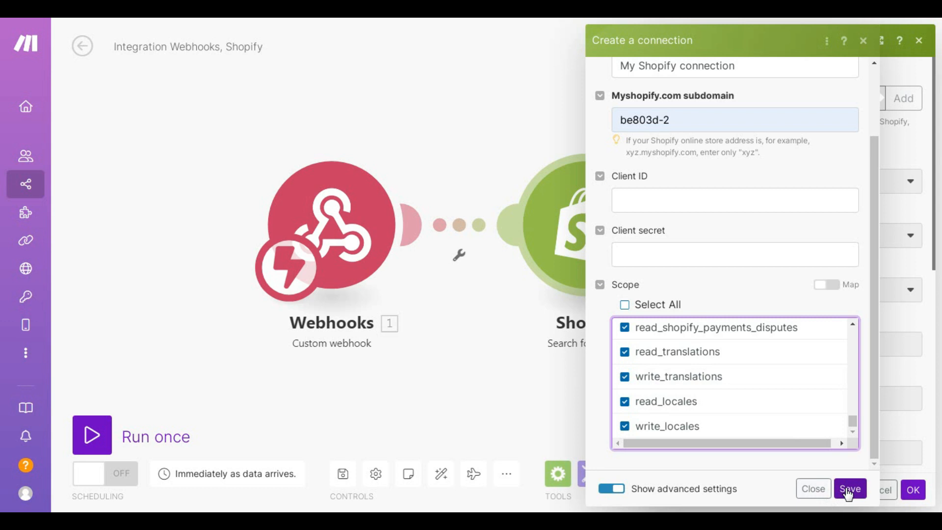
click(850, 489)
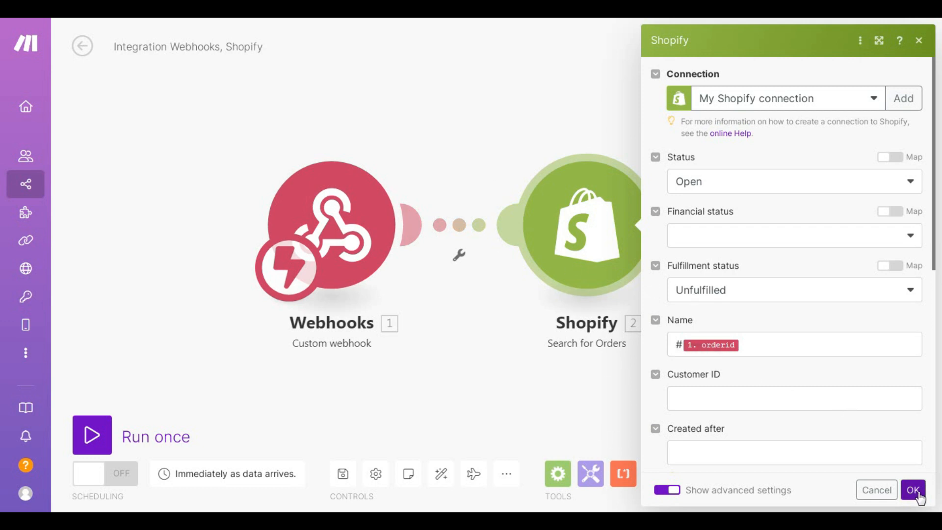
Step: Confirm the Search for Orders settings and add an empty module slot after it
click(890, 488)
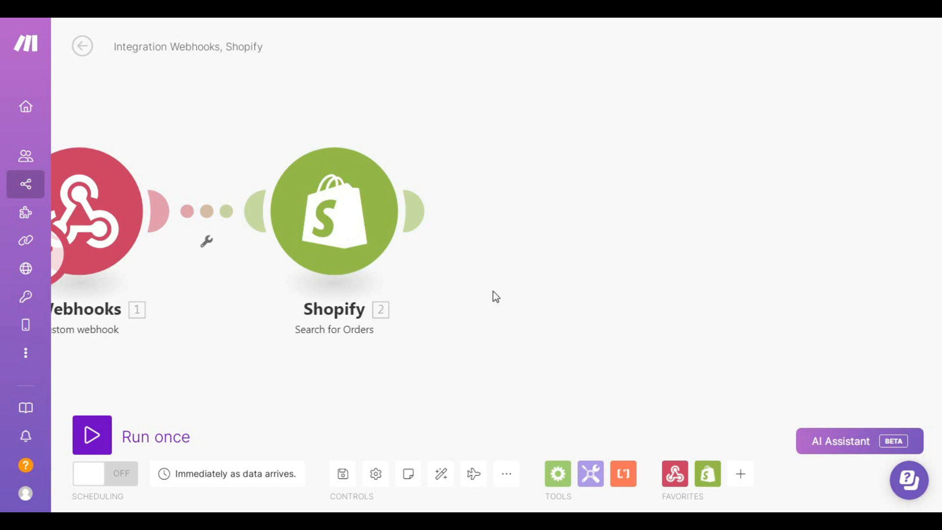
click(417, 211)
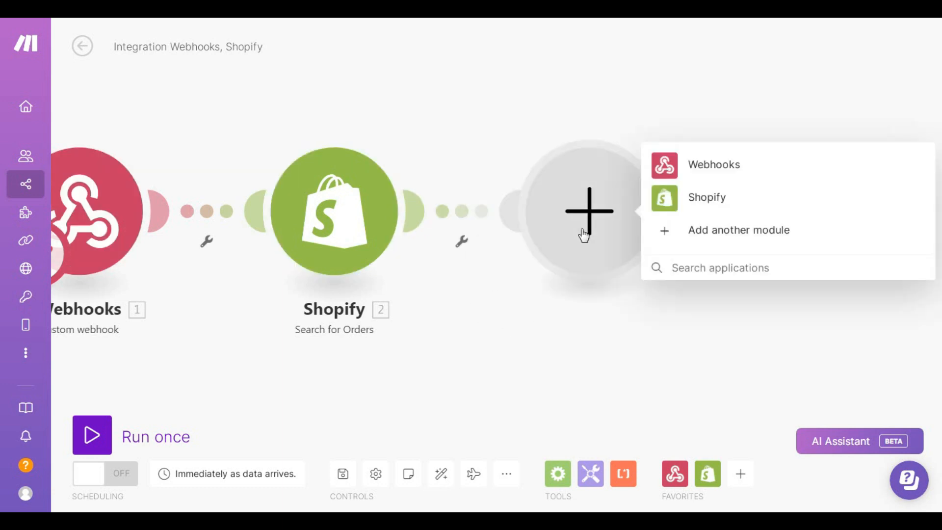
Step: Add a Flow Control Router after Search for Orders with two empty routes
click(556, 479)
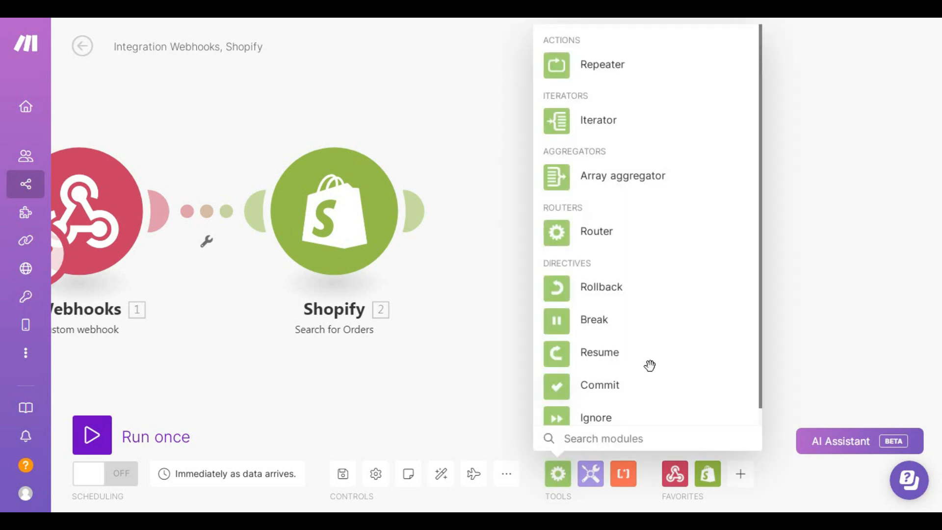
click(562, 229)
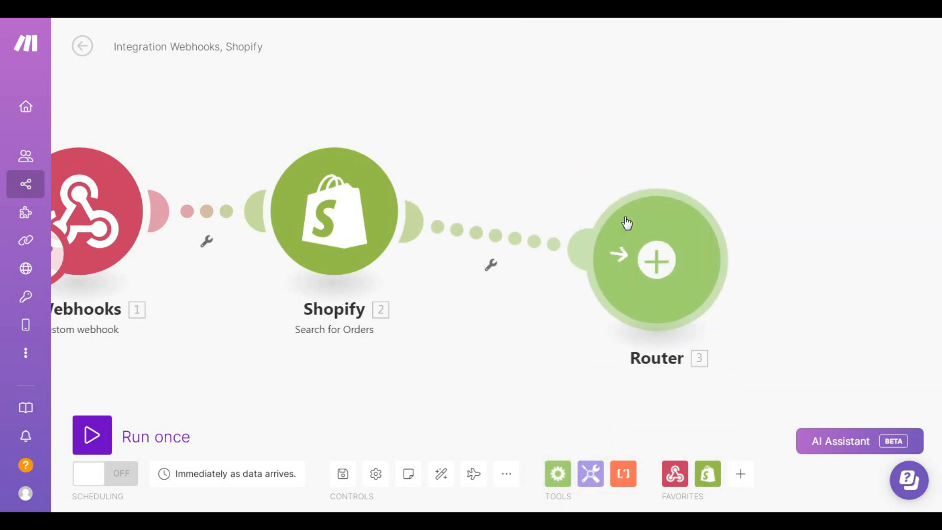
drag(706, 238, 581, 273)
scroll(600, 243, down, 2)
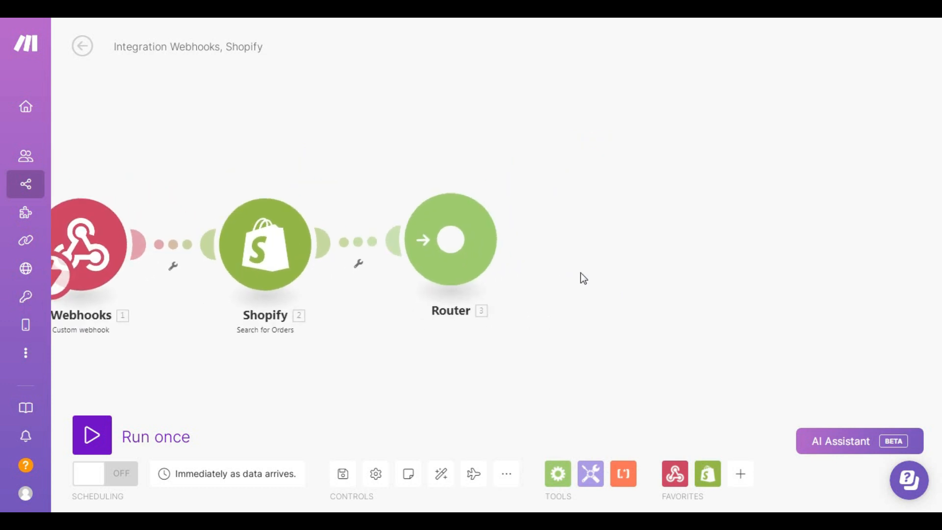
click(451, 246)
click(476, 192)
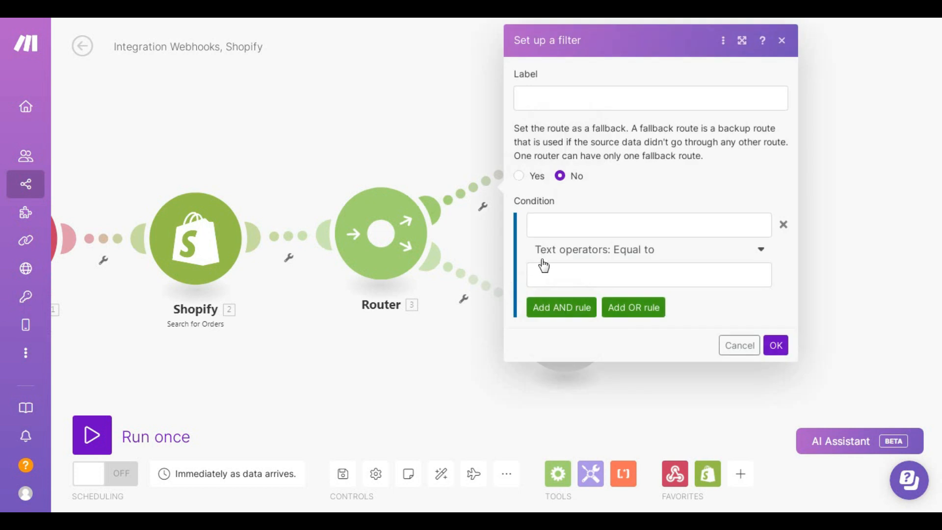
Step: Label the upper route 'Valid Order' and base its condition on Total number of bundles
click(564, 101)
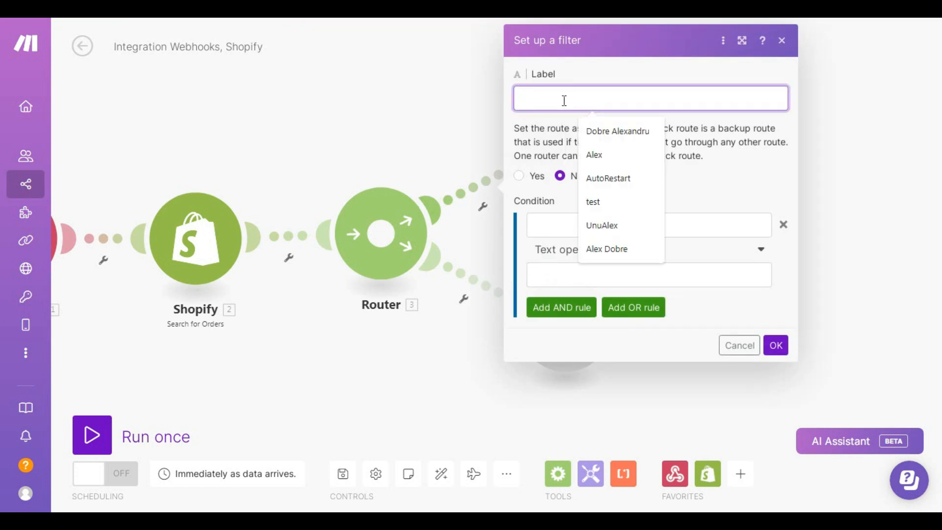
text(Valid Order)
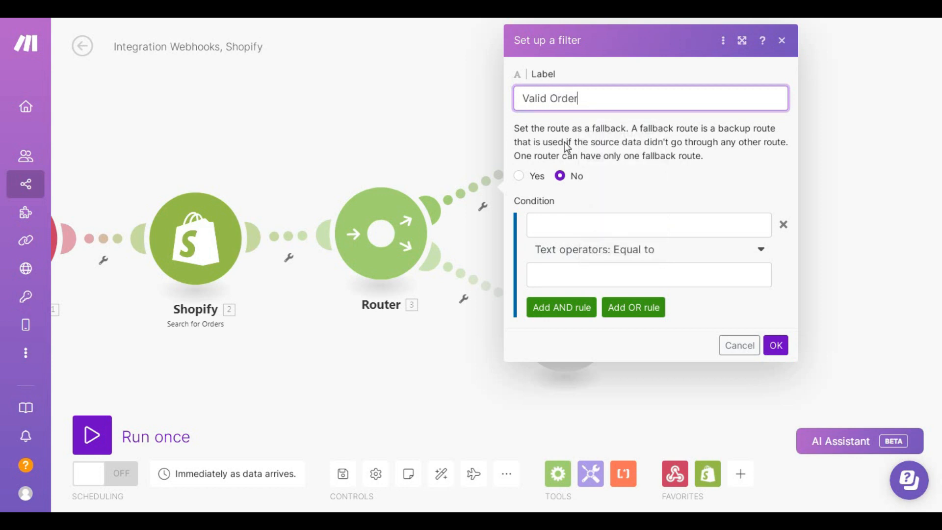
click(638, 189)
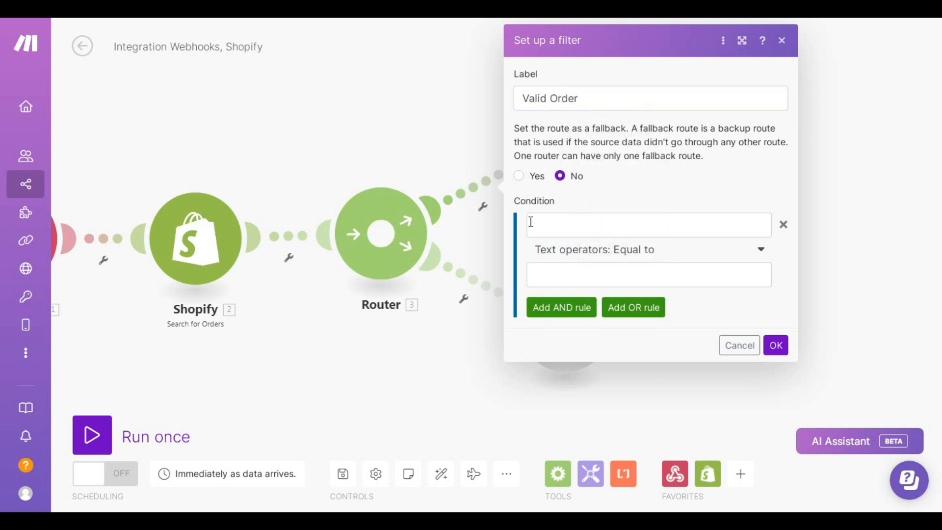
click(582, 223)
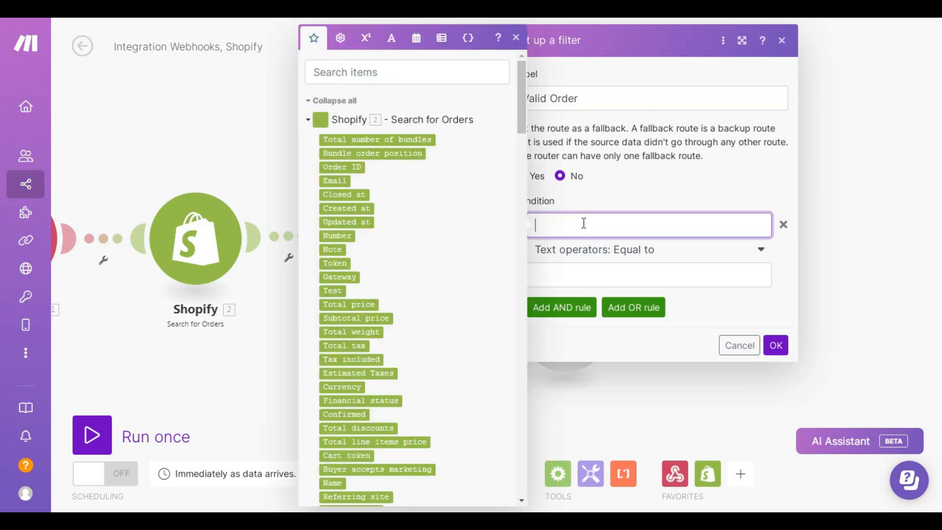
click(378, 140)
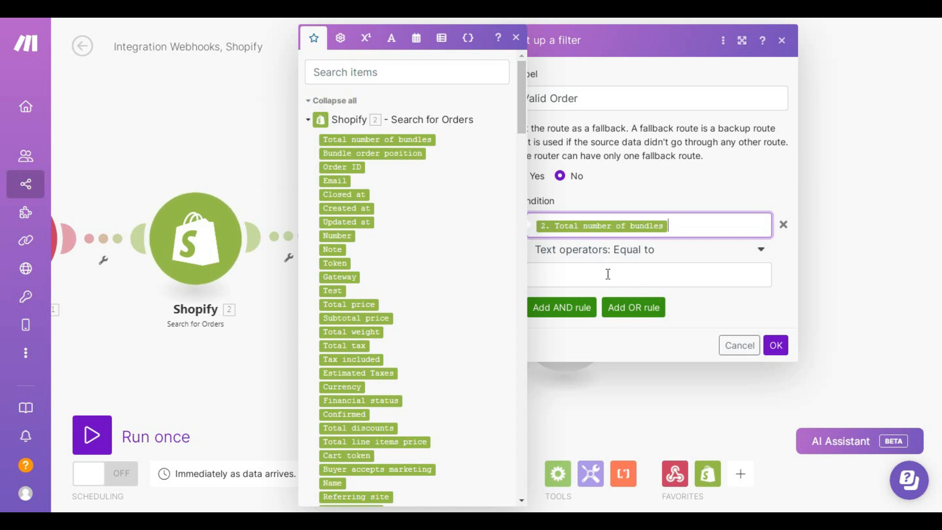
Step: Make the condition Numeric operators: Equal to 1
click(647, 252)
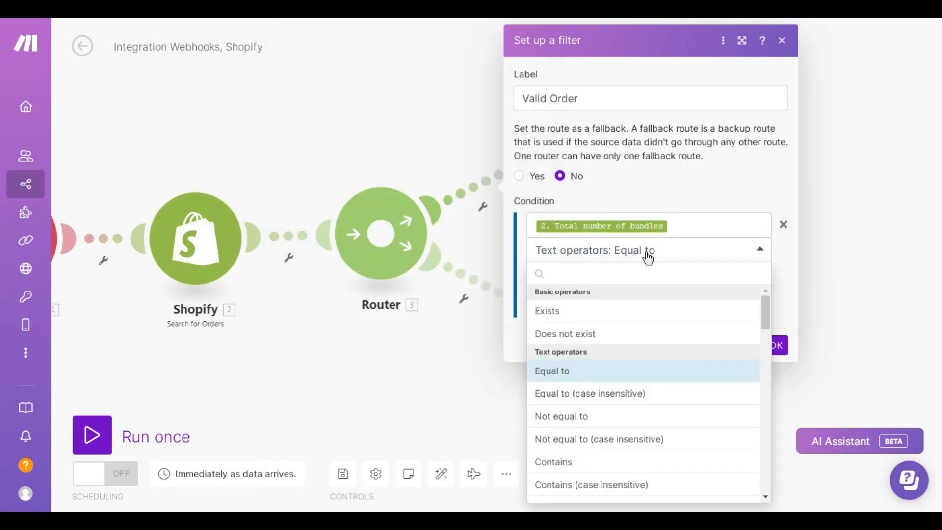
scroll(630, 323, down, 3)
scroll(599, 344, up, 2)
scroll(584, 348, up, 1)
scroll(604, 345, down, 1)
scroll(604, 345, down, 8)
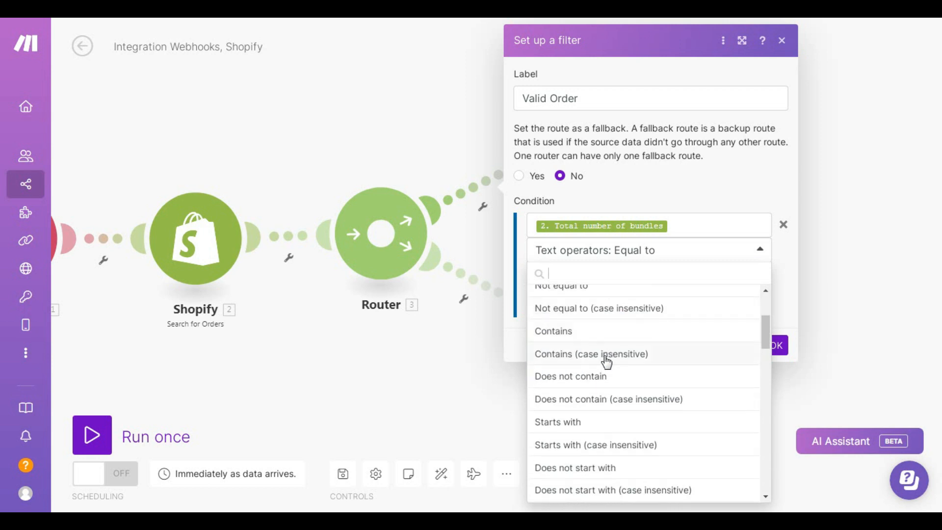
scroll(610, 393, down, 3)
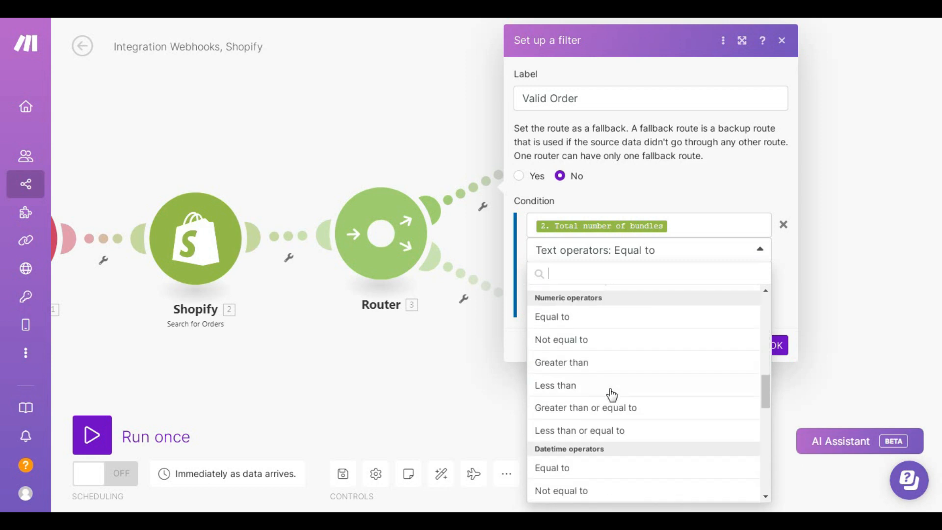
scroll(591, 395, up, 2)
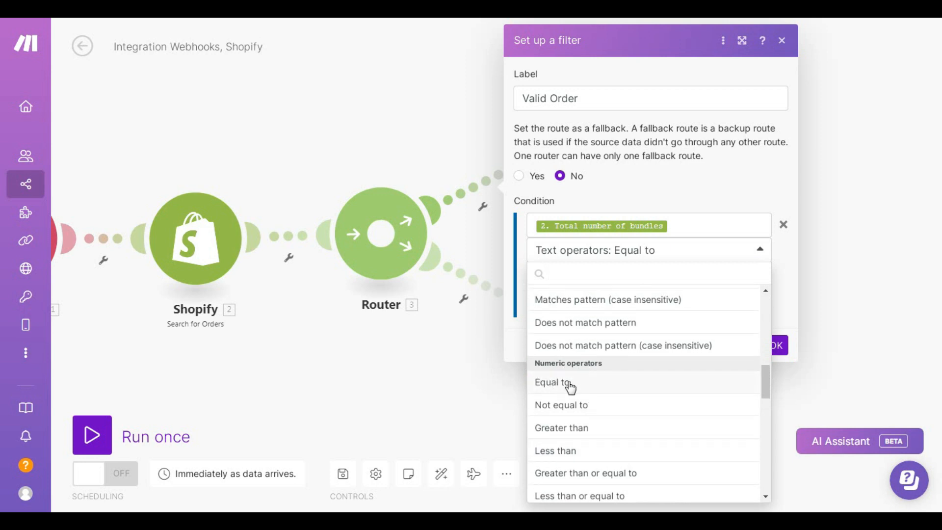
click(554, 382)
click(603, 280)
text(1)
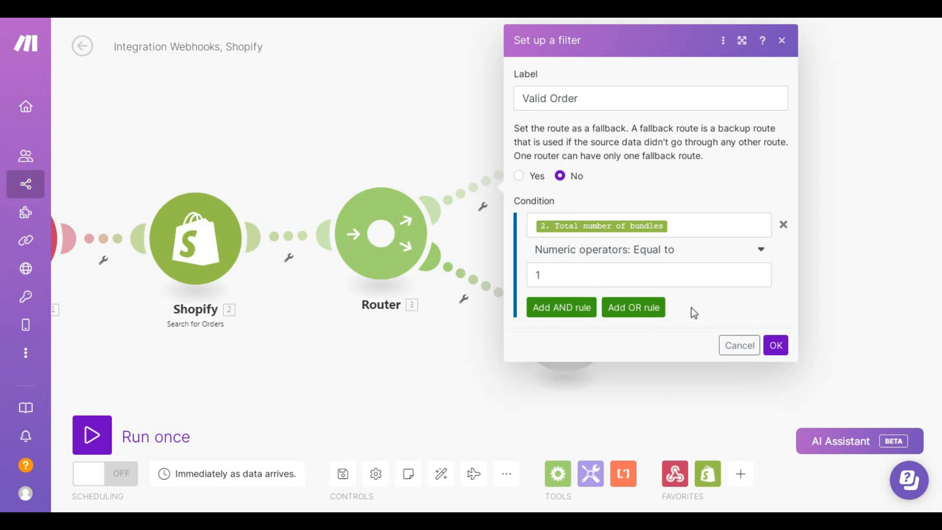
Step: Add an AND rule requiring 2. Email to equal the webhook's 1. email, and save the filter
click(778, 346)
click(561, 307)
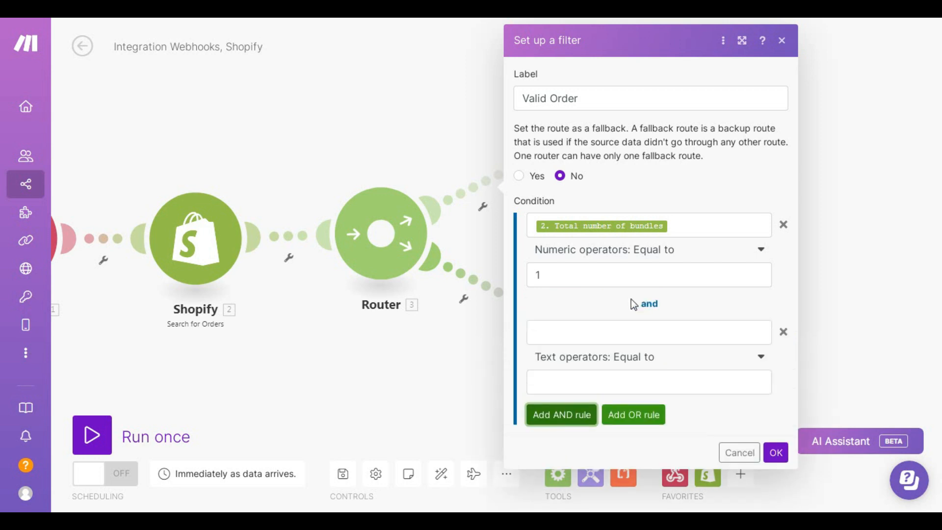
click(588, 335)
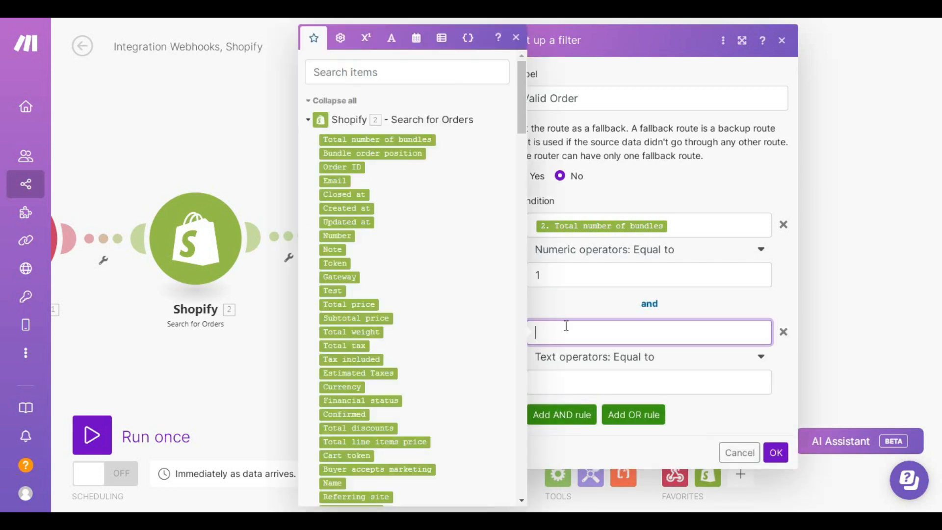
click(343, 181)
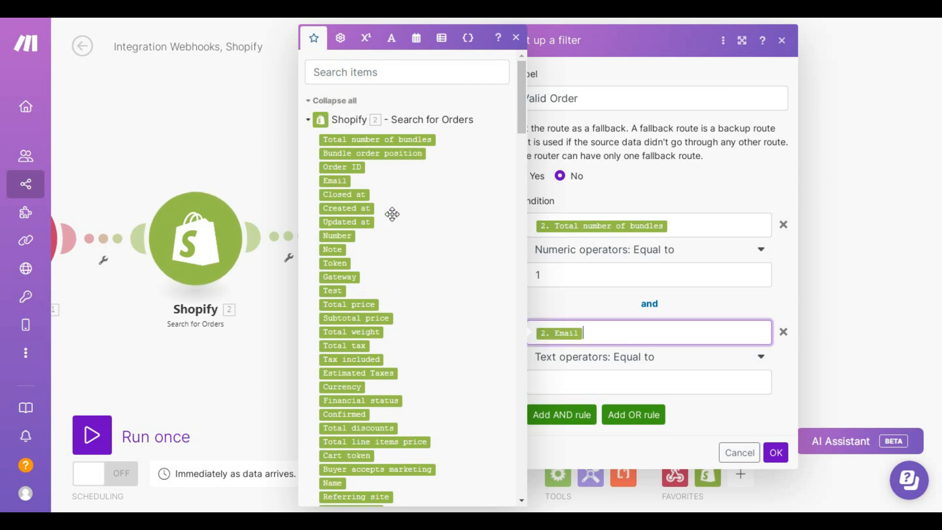
click(733, 425)
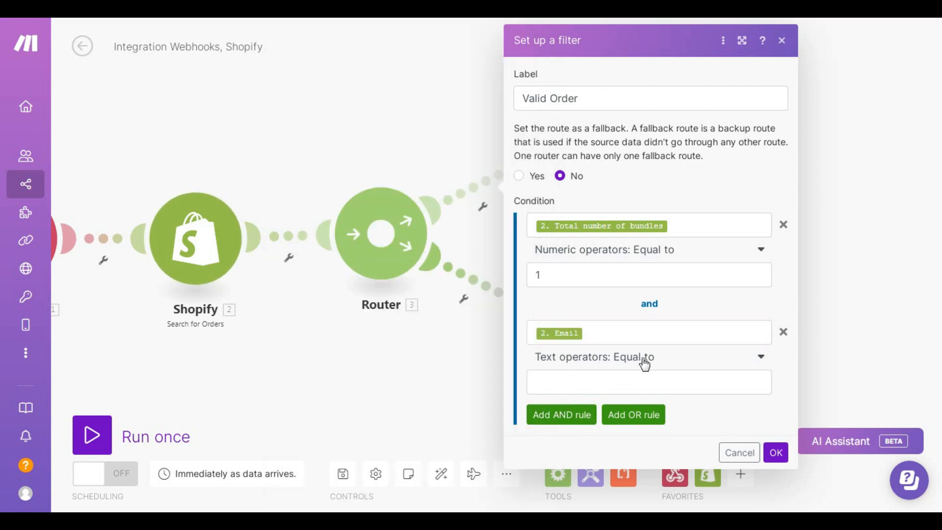
click(593, 380)
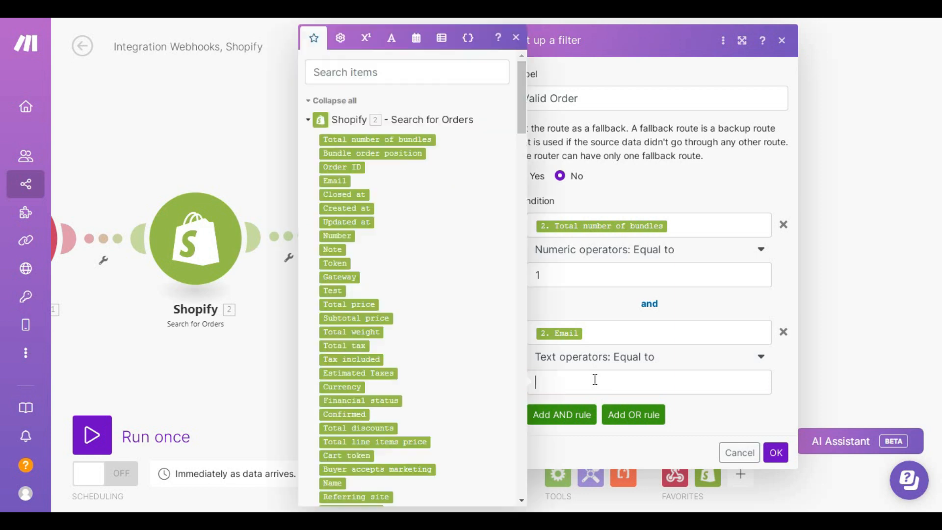
scroll(440, 234, down, 20)
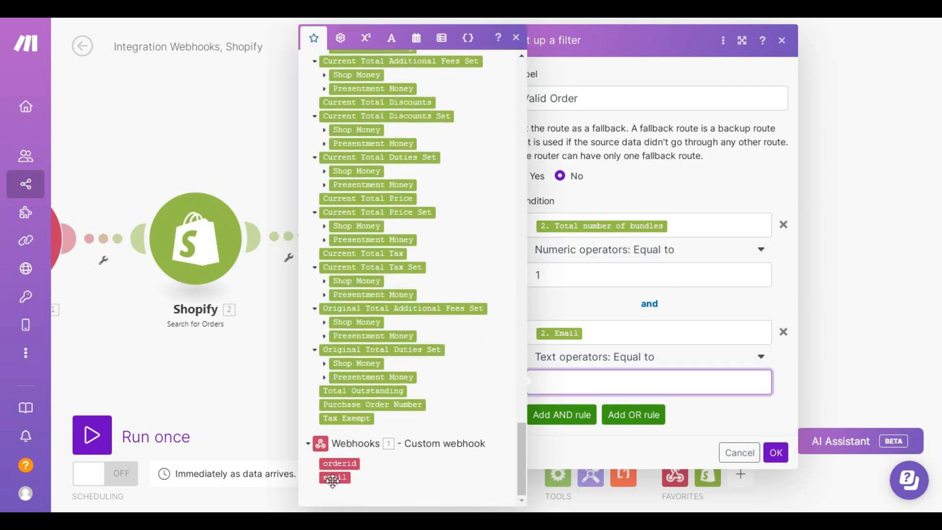
click(335, 477)
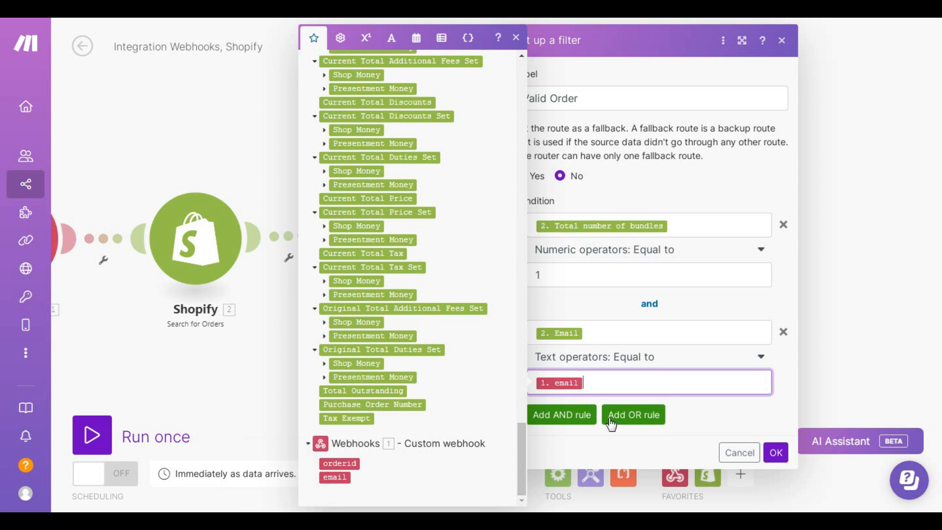
click(761, 406)
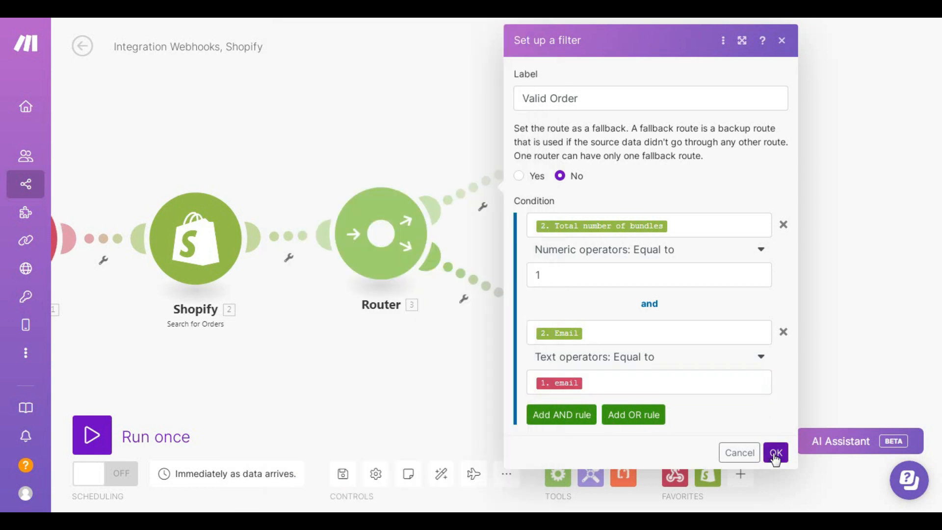
click(775, 454)
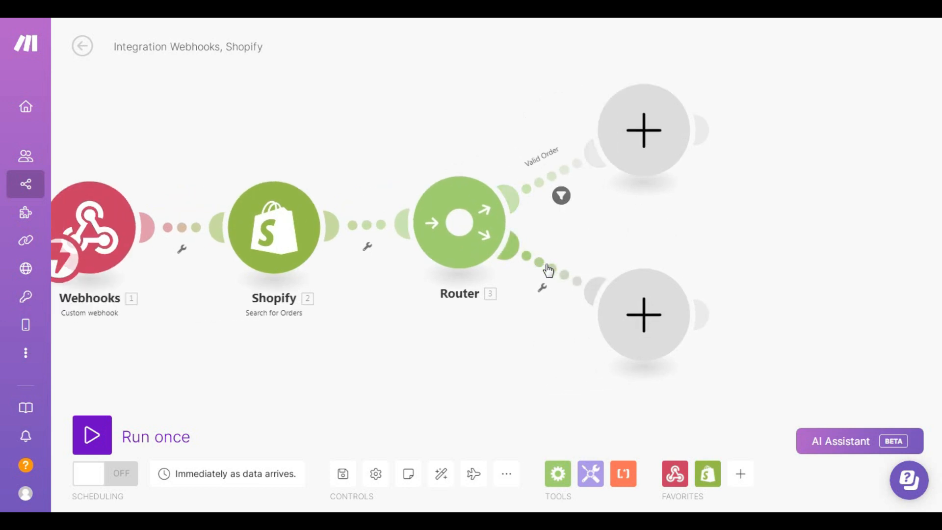
Step: Label the lower route 'Invalid Order' with a condition on Total number of bundles
click(553, 273)
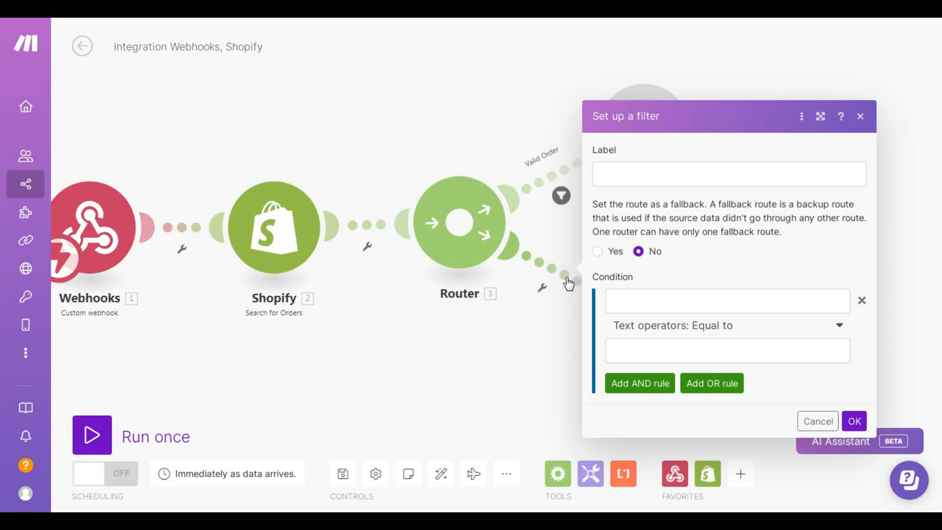
click(631, 177)
text(Invalid Order)
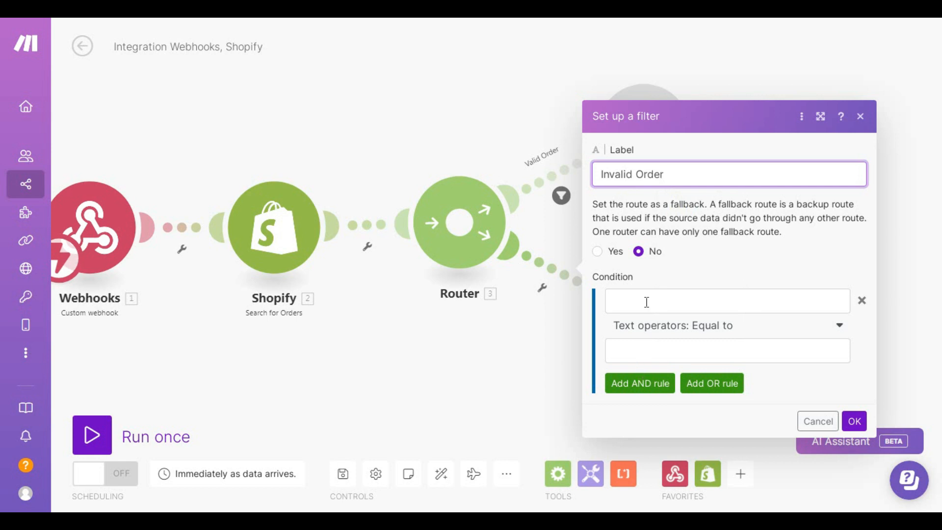
click(662, 299)
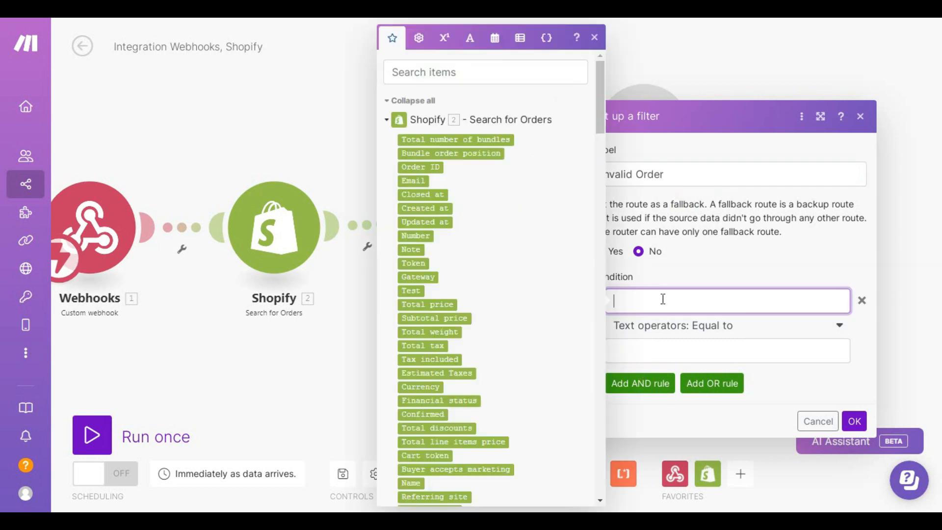
click(455, 139)
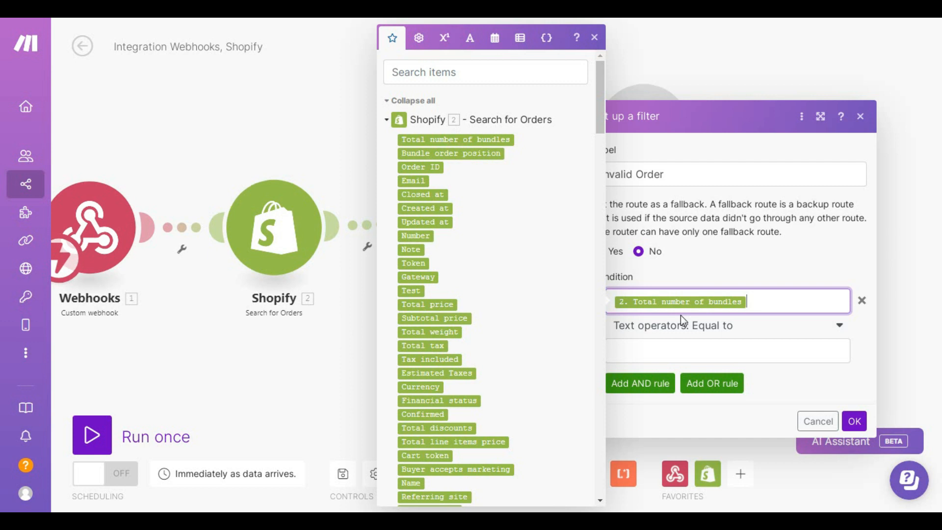
Step: Set the condition to Numeric Equal to 0 and confirm the filter
click(691, 352)
click(715, 327)
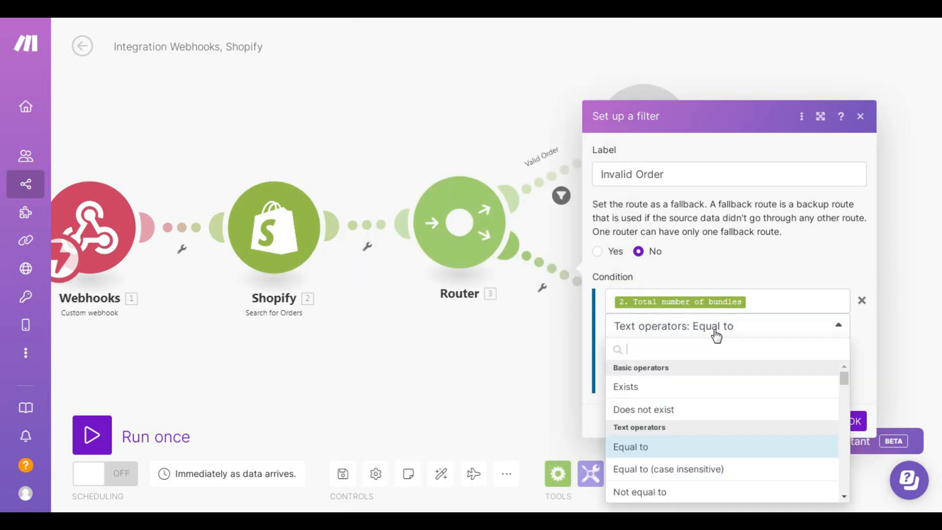
scroll(676, 402, down, 2)
scroll(674, 401, down, 6)
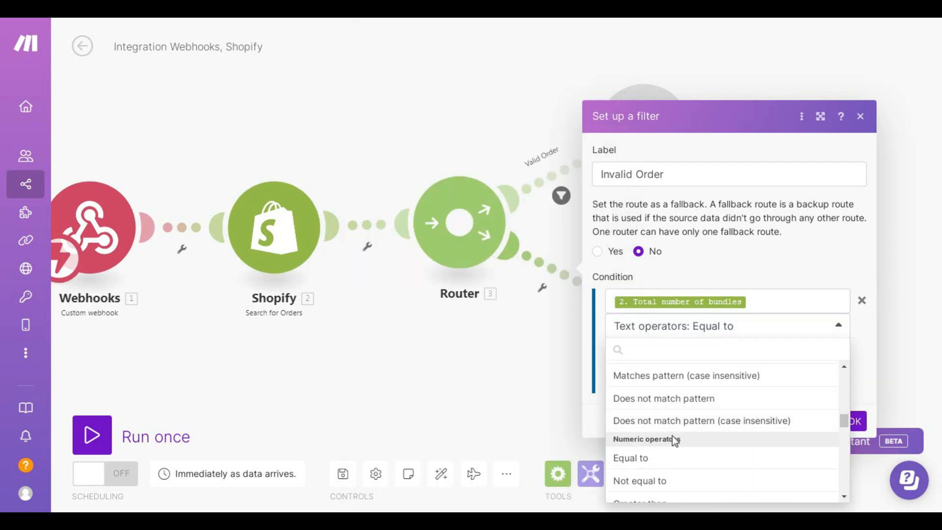
click(645, 458)
click(670, 351)
text(0)
click(794, 376)
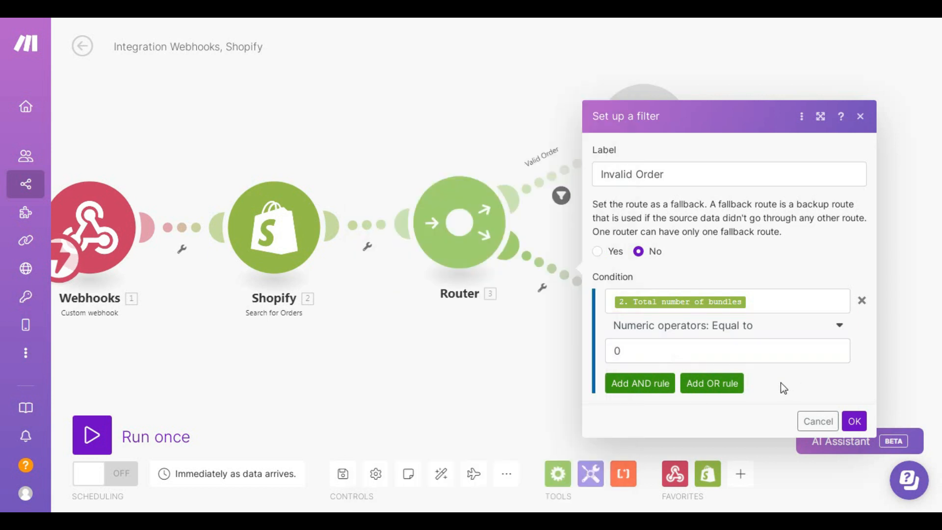
click(854, 421)
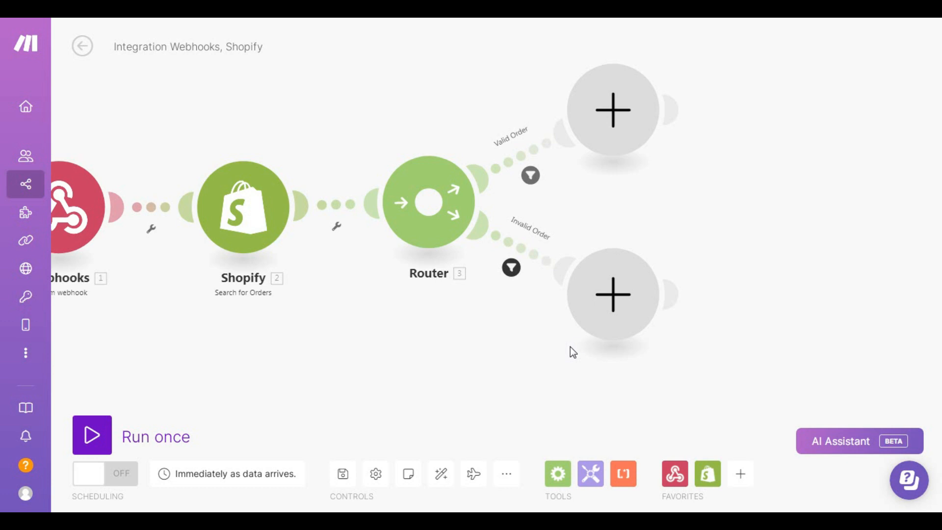
Step: End the Invalid Order route with a Webhook response: status 200, body 'Invalid Order'
click(627, 288)
click(734, 244)
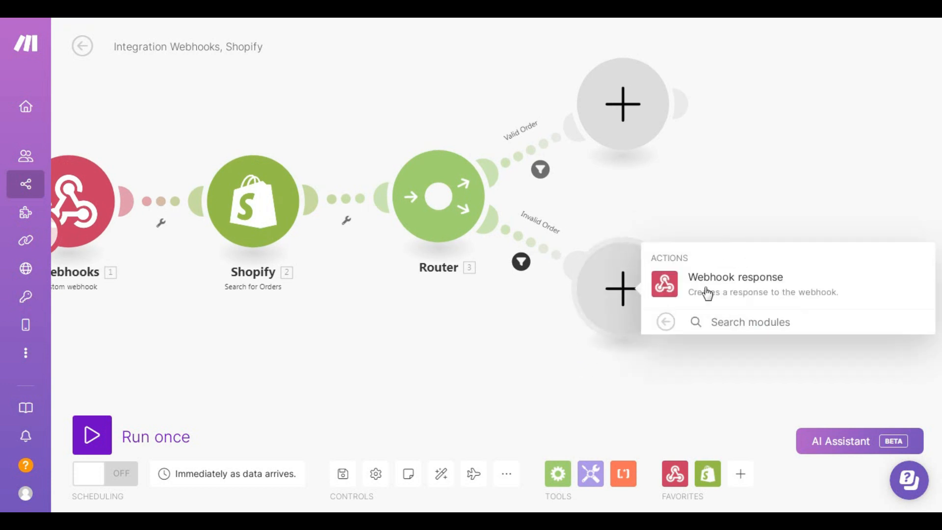
click(733, 292)
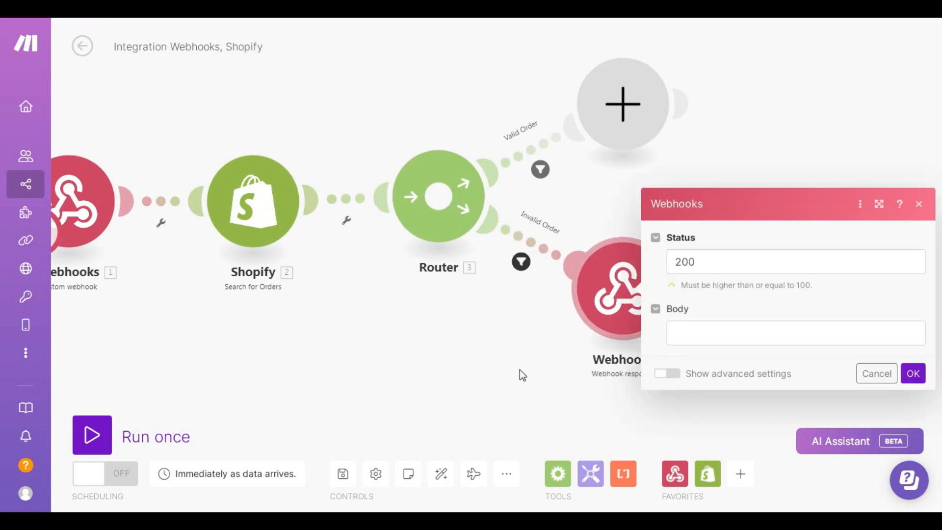
click(712, 333)
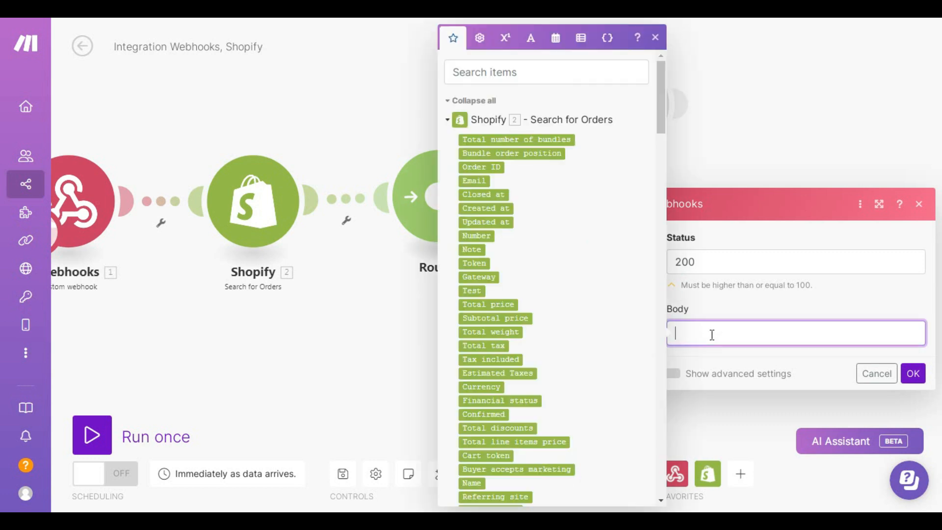
text(Invalid Orde)
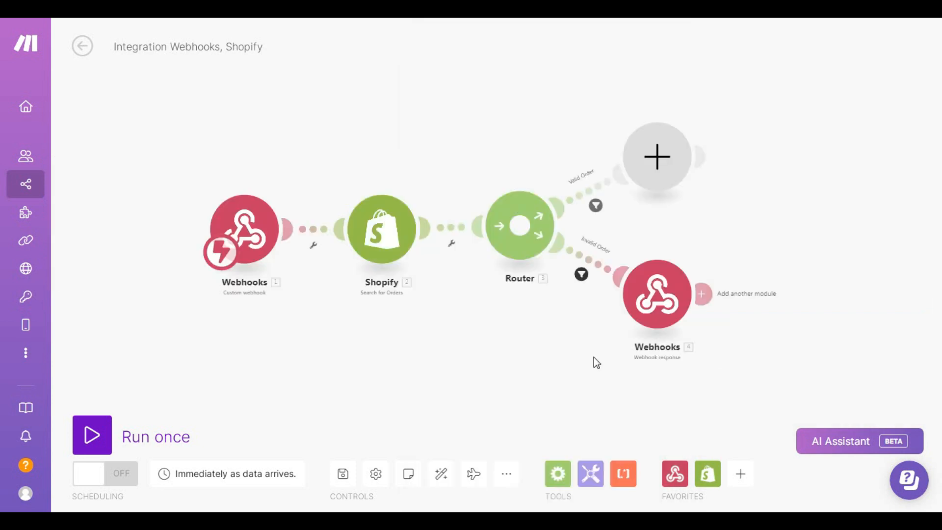
scroll(558, 353, up, 3)
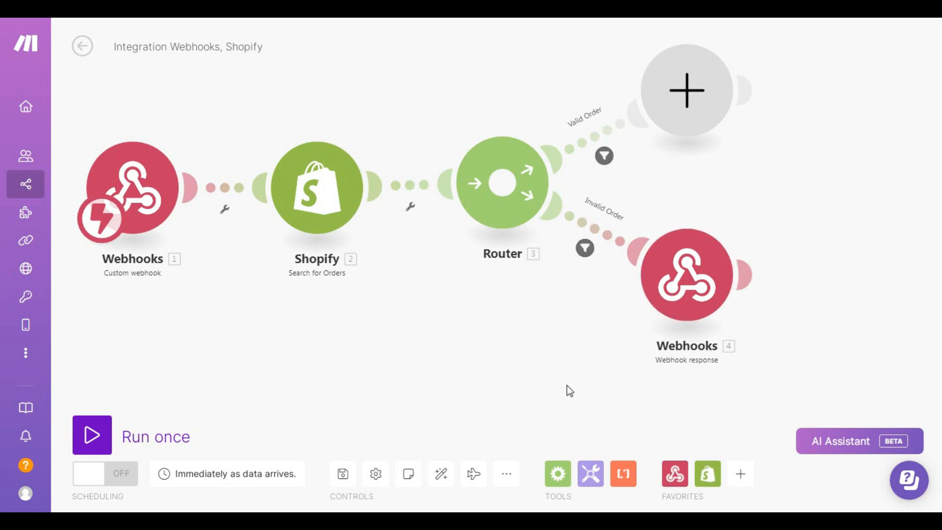
drag(566, 385, 557, 380)
click(685, 268)
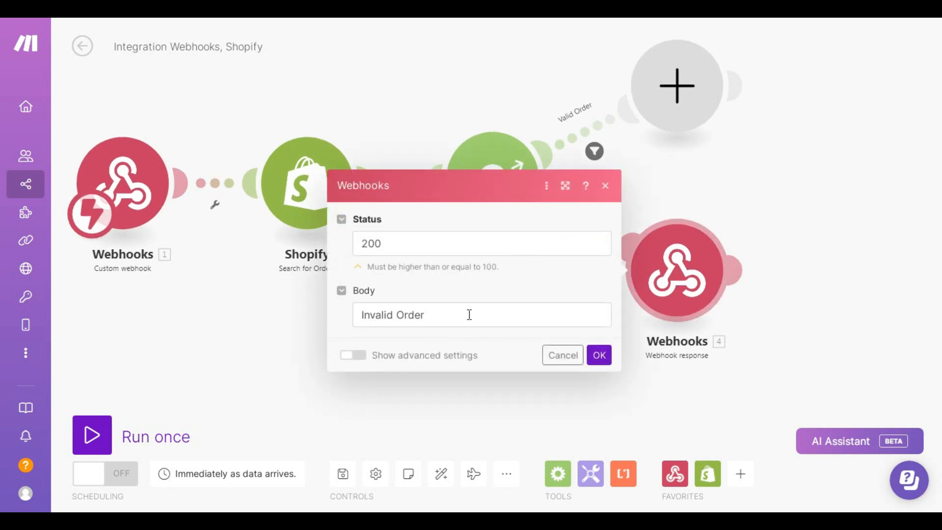
click(599, 357)
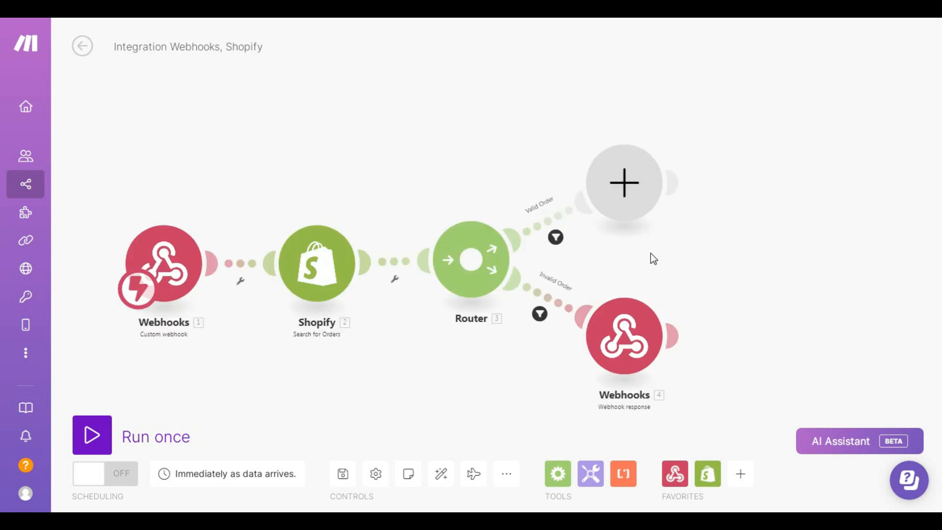
drag(695, 258, 650, 254)
Step: Add Shopify Cancel an Order to the Valid Order route, mapping 2. Order ID
click(590, 190)
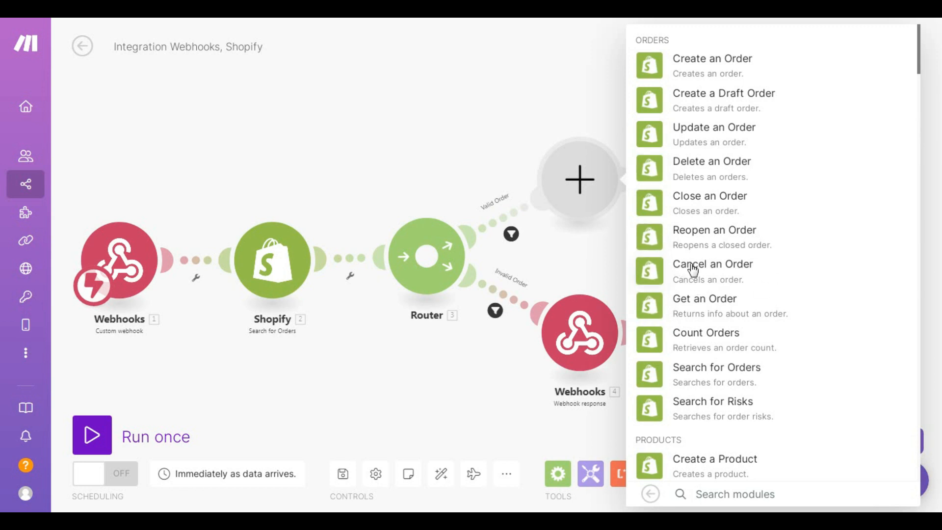
click(721, 271)
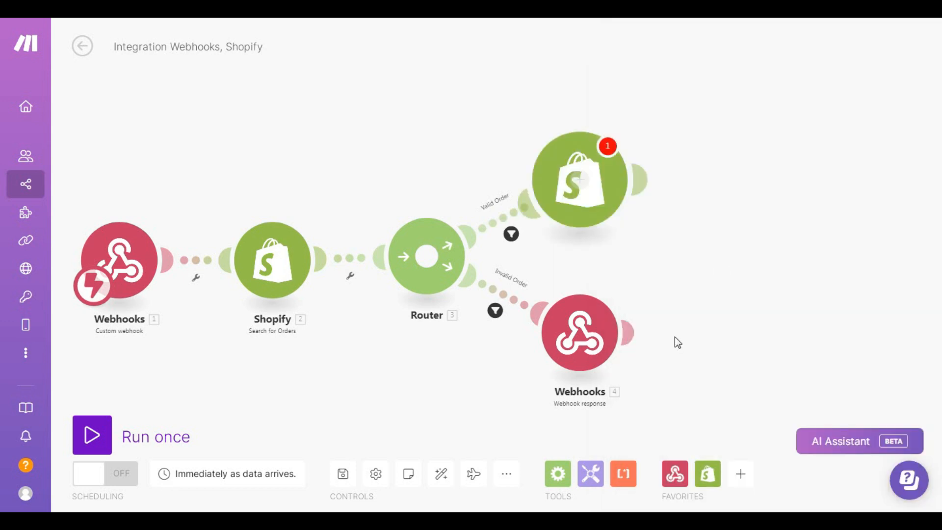
click(725, 231)
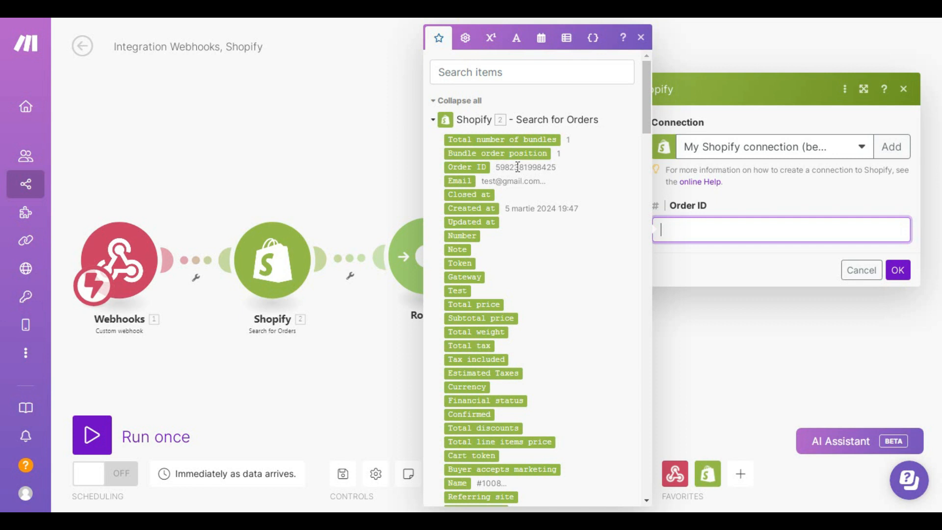
click(467, 167)
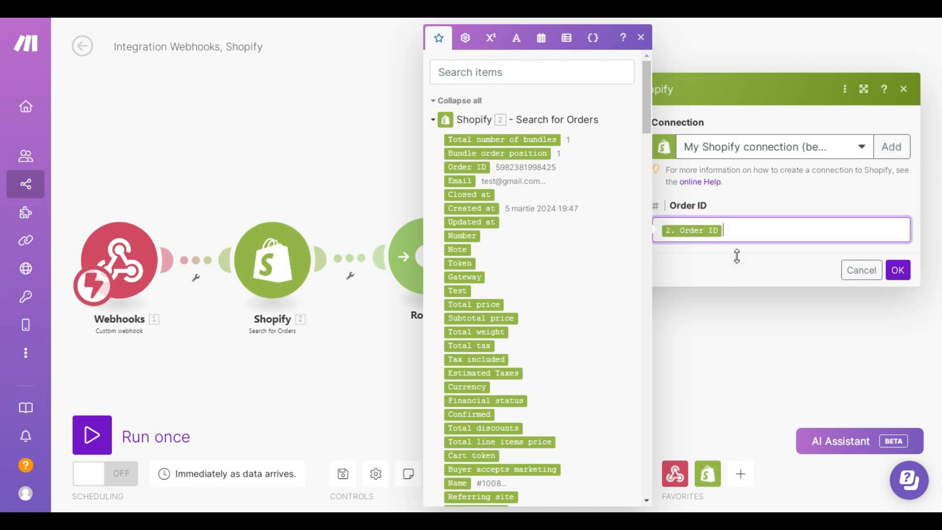
click(736, 255)
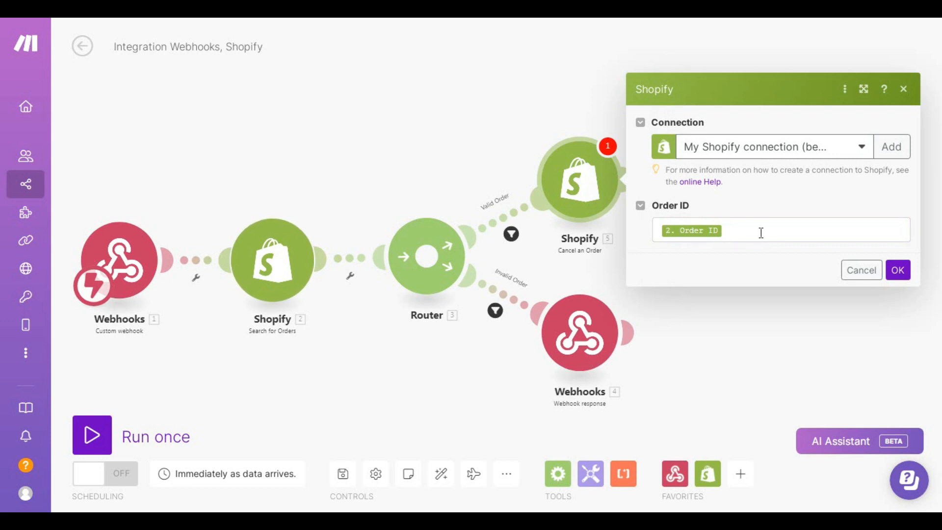
click(897, 270)
drag(751, 307, 694, 280)
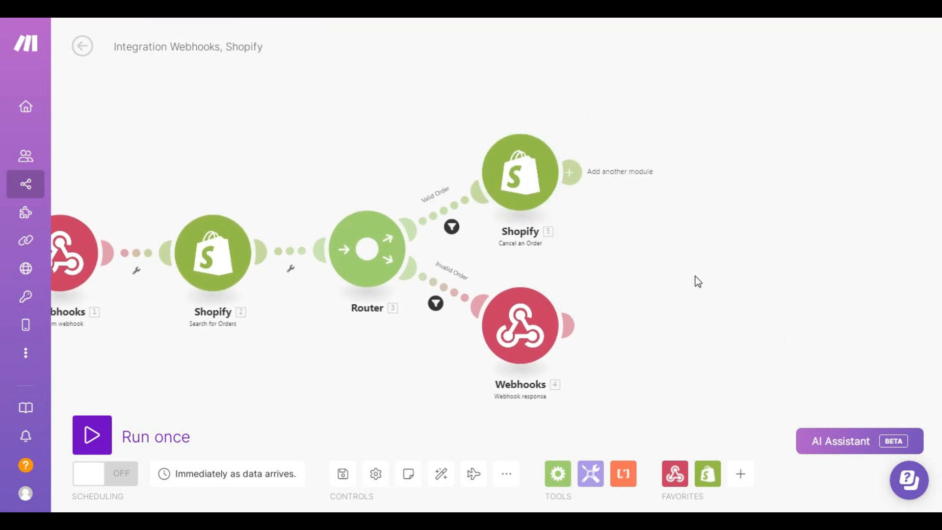
Step: Add a Webhooks response module after Cancel an Order with the body 'Valid order'
click(576, 171)
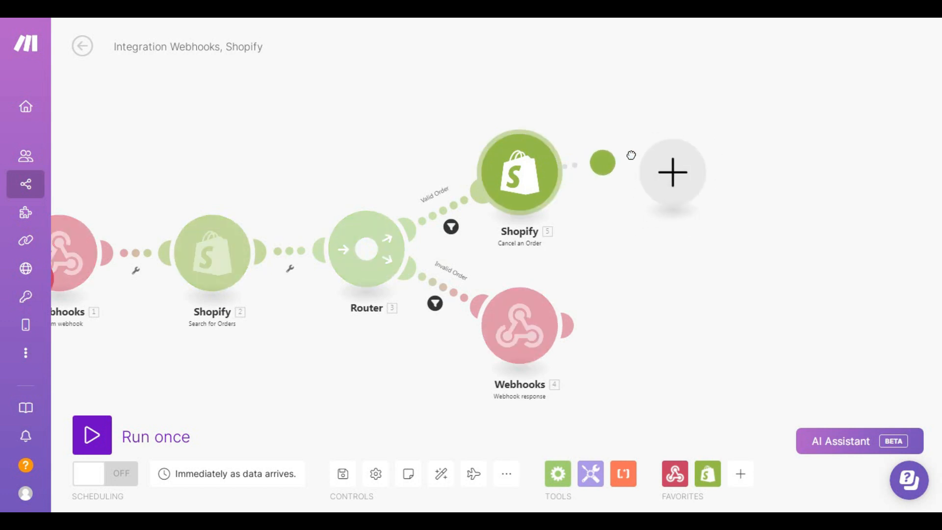
click(687, 172)
click(737, 125)
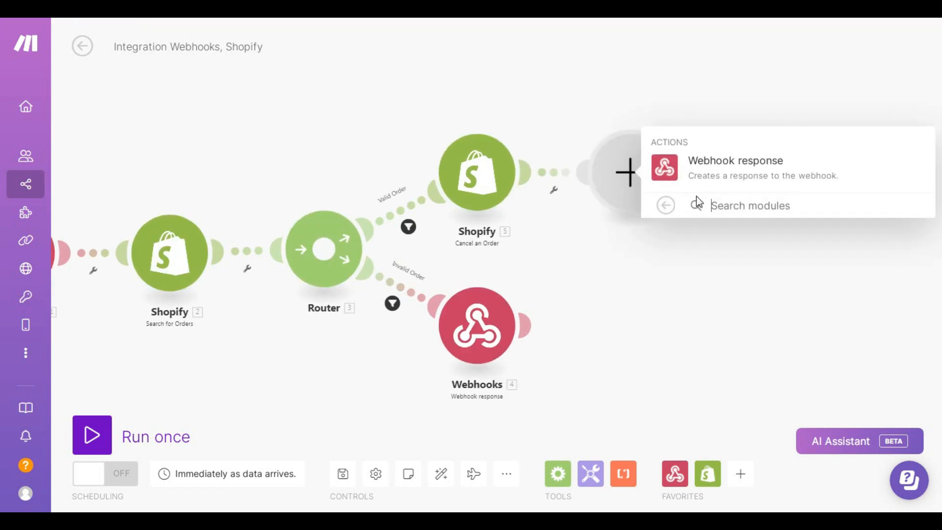
click(744, 162)
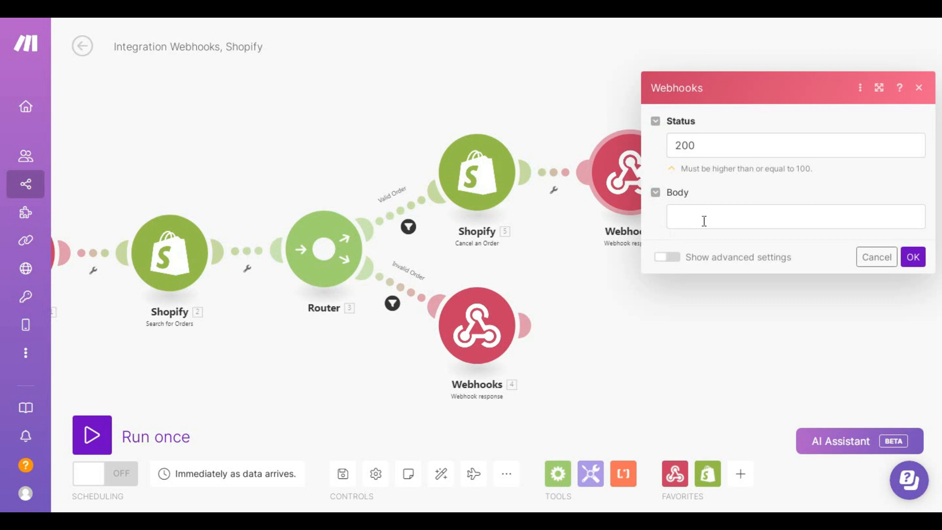
click(708, 220)
text(Valid order)
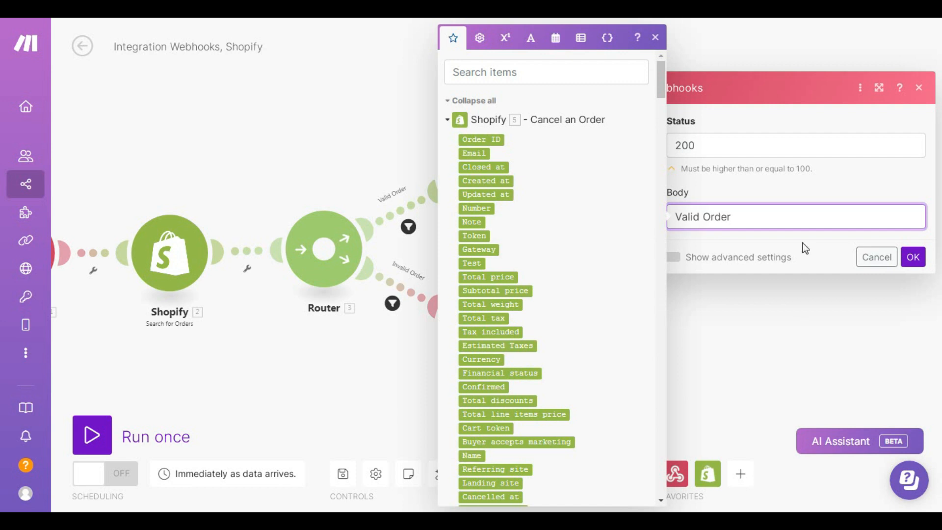
click(911, 256)
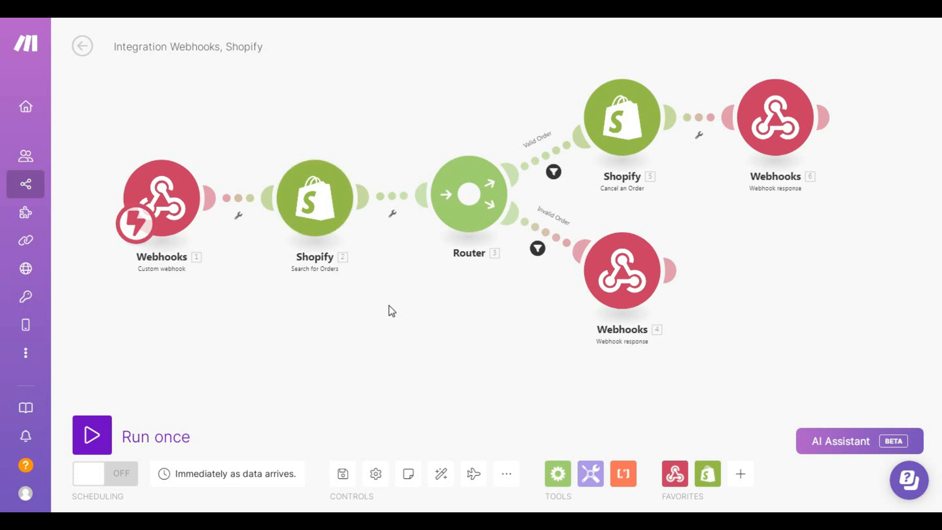
drag(395, 323, 396, 309)
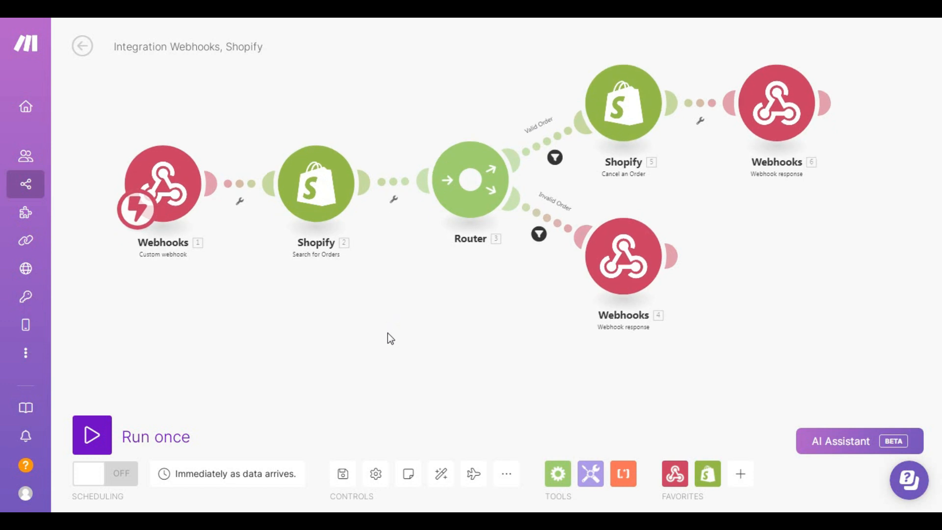
Step: Give the order search step an error-handler Webhook response with body 'Error'
right_click(324, 186)
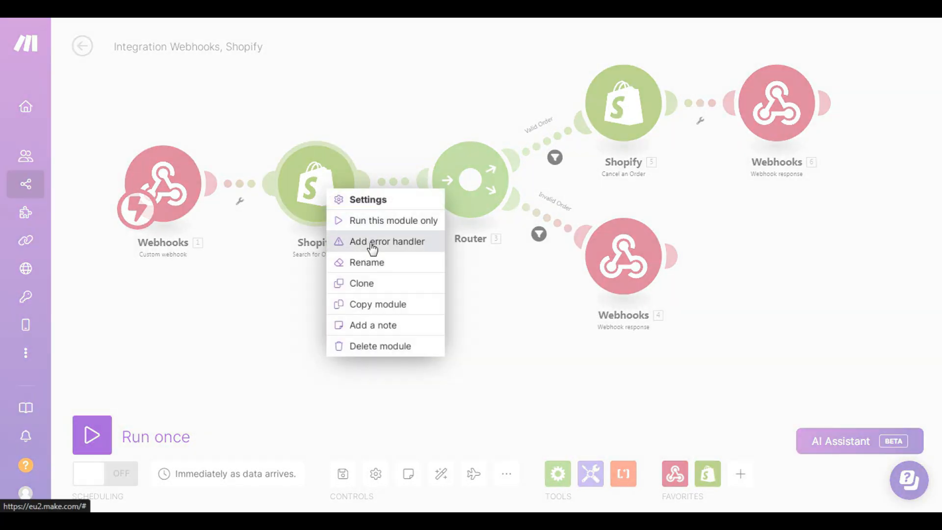
click(444, 275)
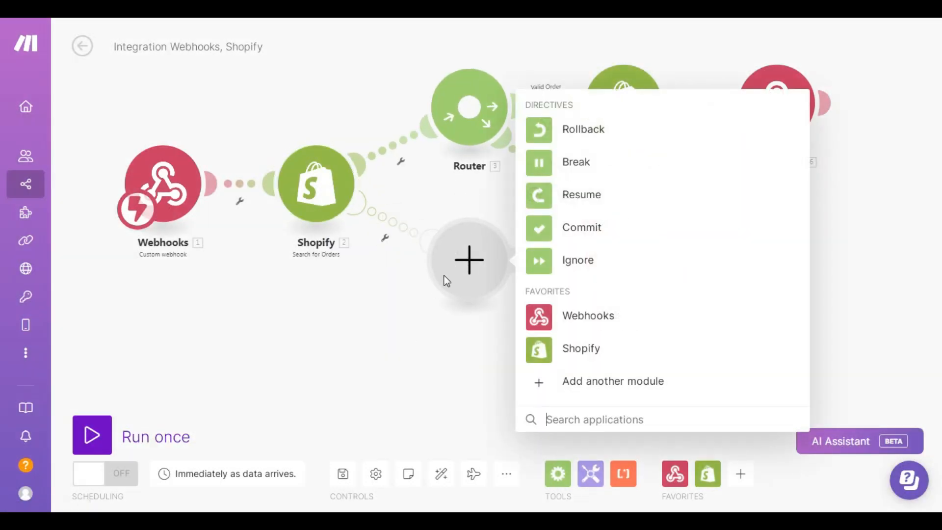
drag(466, 267, 442, 325)
drag(448, 120, 448, 151)
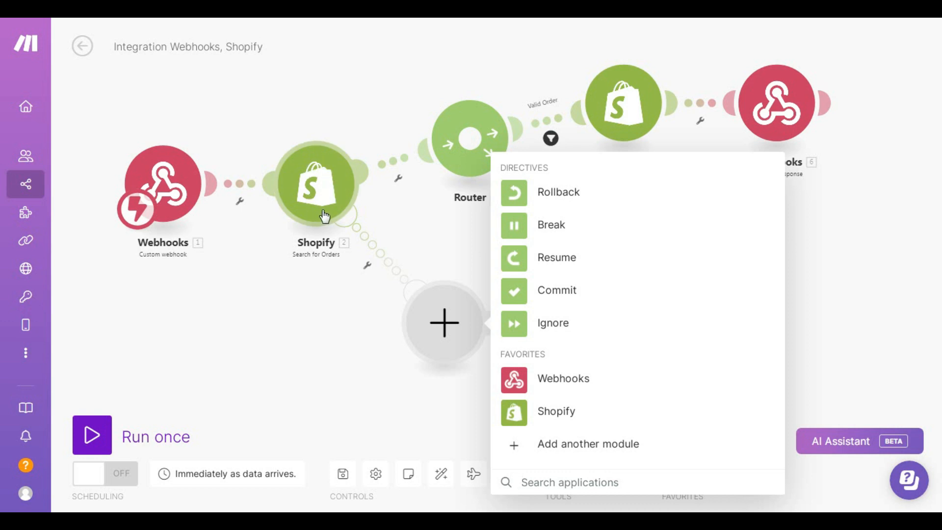
click(547, 385)
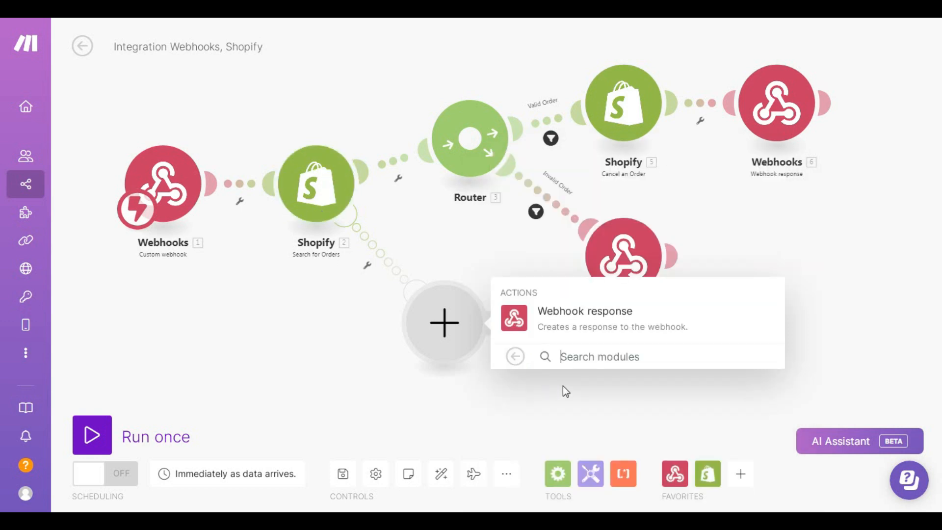
click(612, 317)
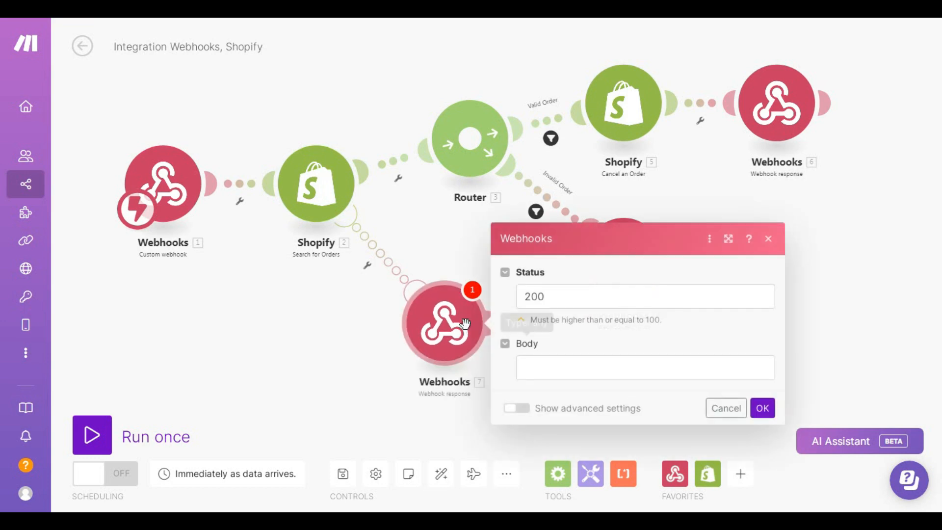
click(552, 365)
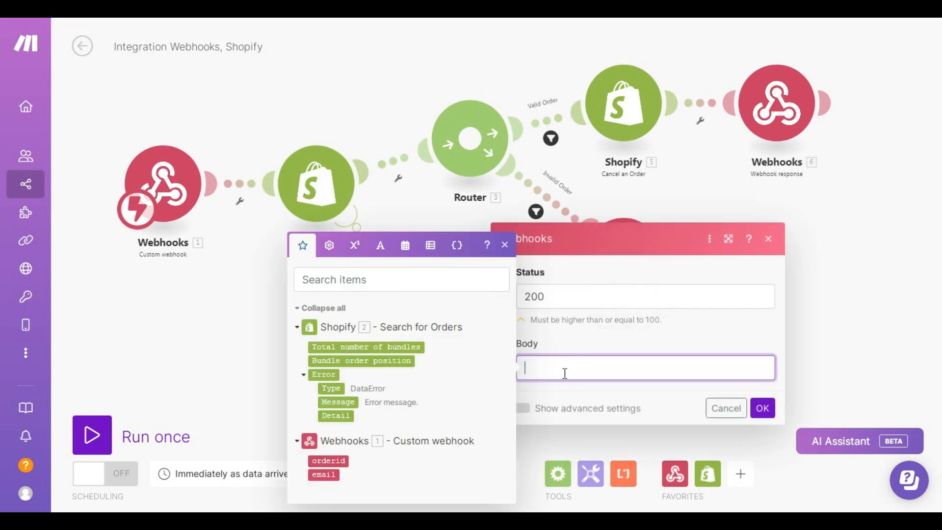
text(Error)
click(762, 408)
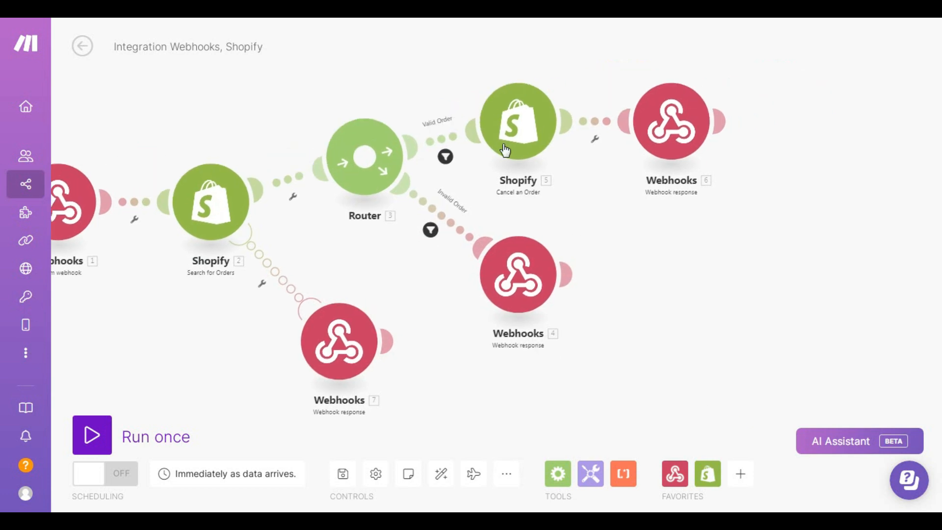
Step: Add an Error Webhook response as the error handler for Cancel an Order
right_click(520, 132)
click(555, 183)
click(657, 250)
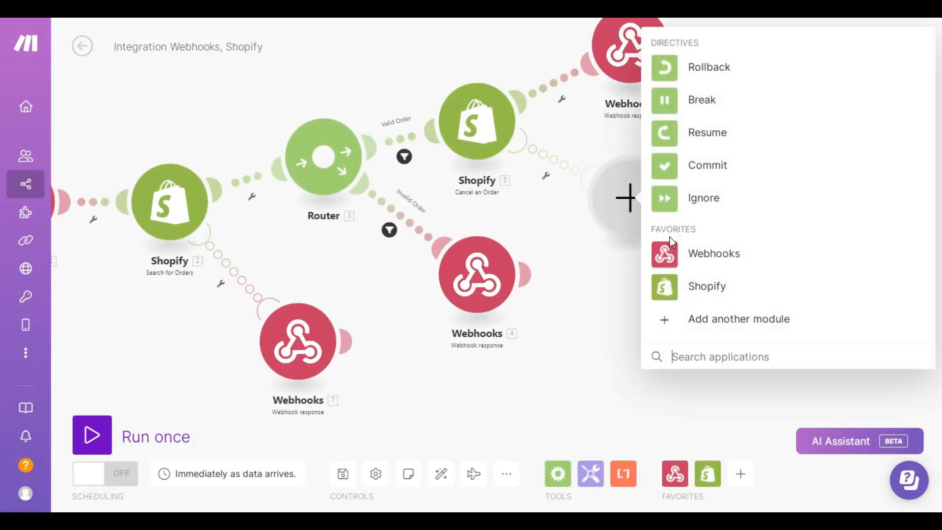
click(725, 254)
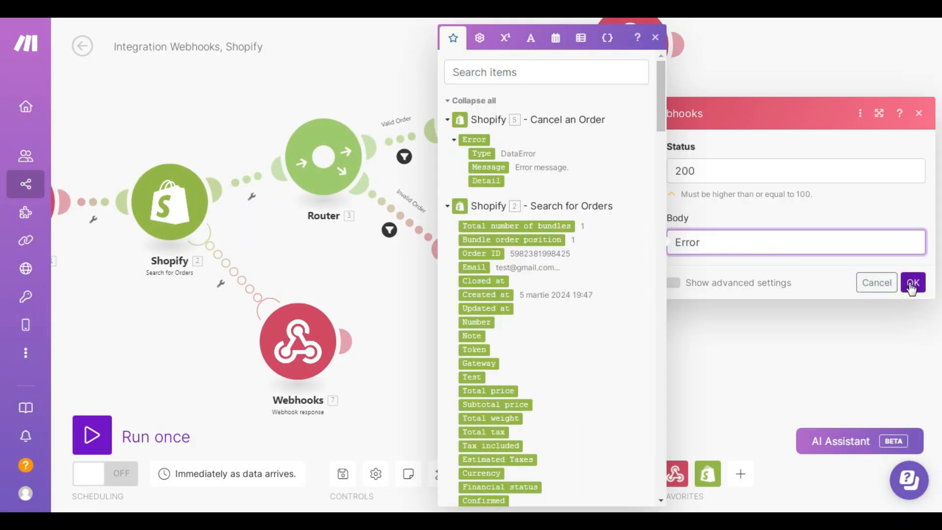
click(911, 286)
Step: Switch the scenario's scheduling on and save the scenario
key(ctrl+s)
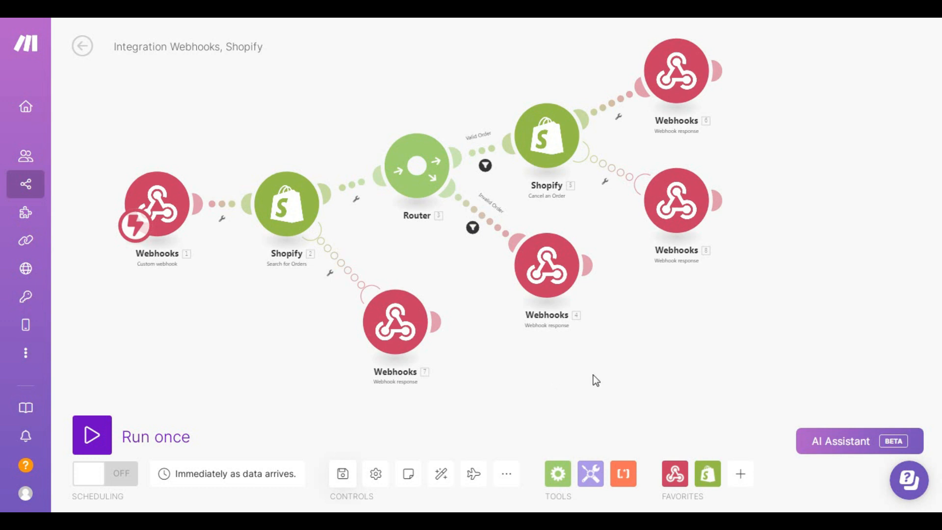
click(126, 476)
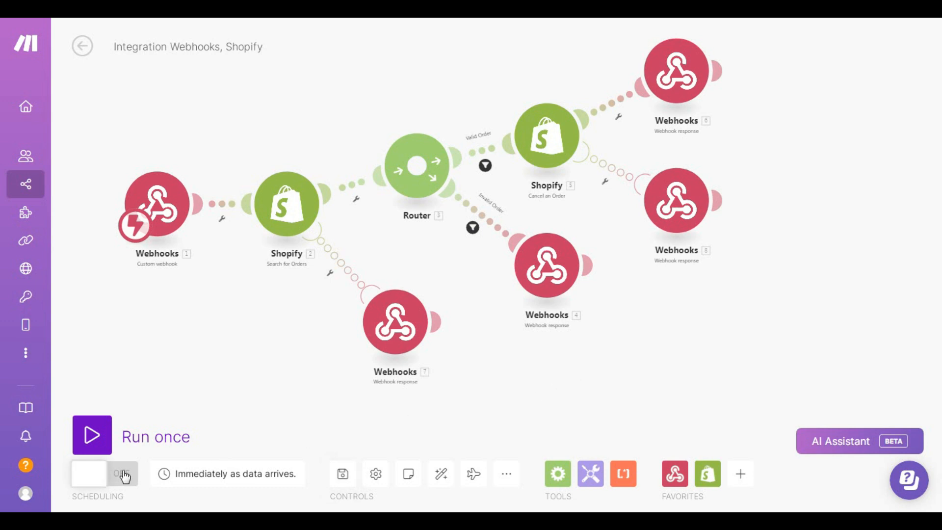
click(340, 480)
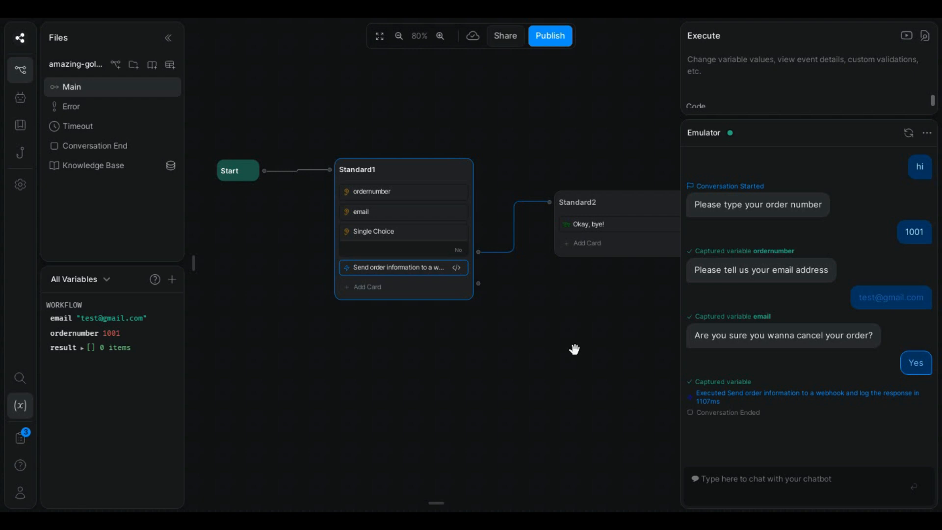
Step: Add an Expression transition to Standard1 with condition workflow.result.data == 'Valid Order'
click(910, 134)
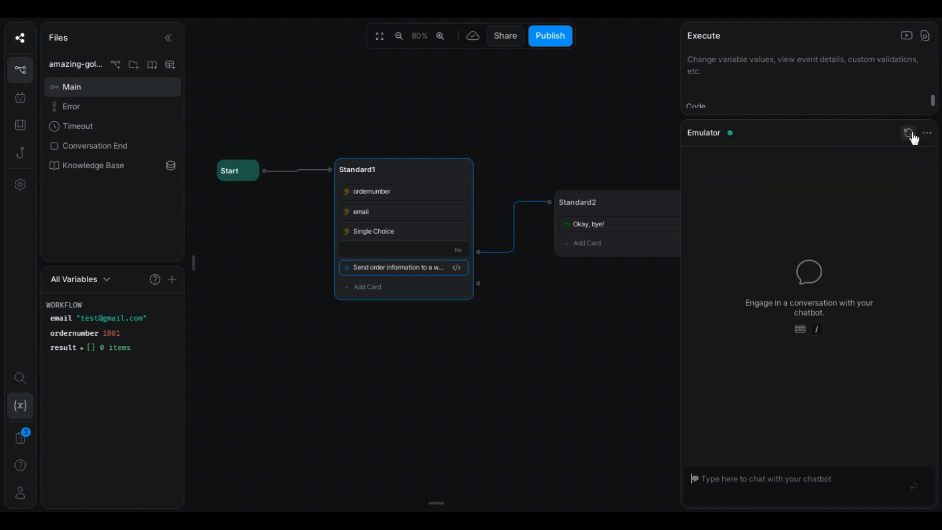
drag(493, 374, 444, 368)
mouse_move(190, 262)
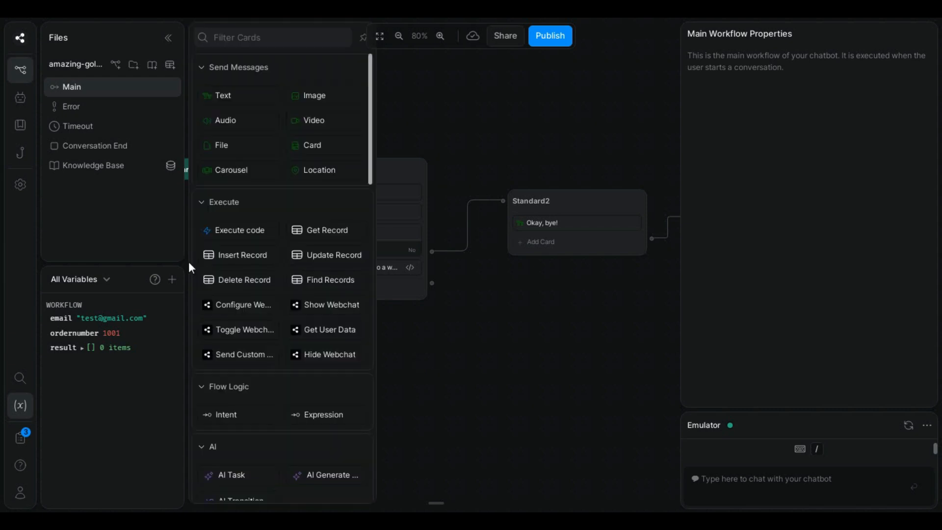
drag(319, 399, 338, 301)
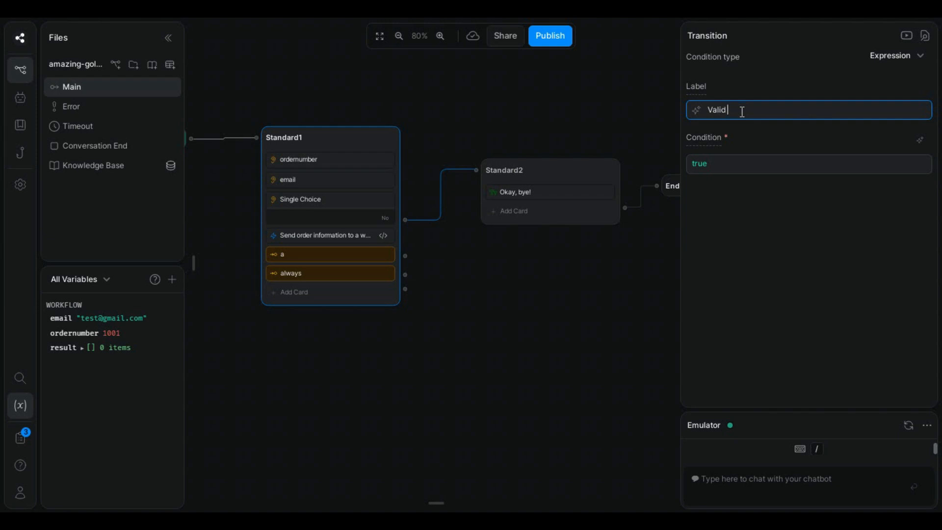
double_click(708, 165)
key(BackSpace)
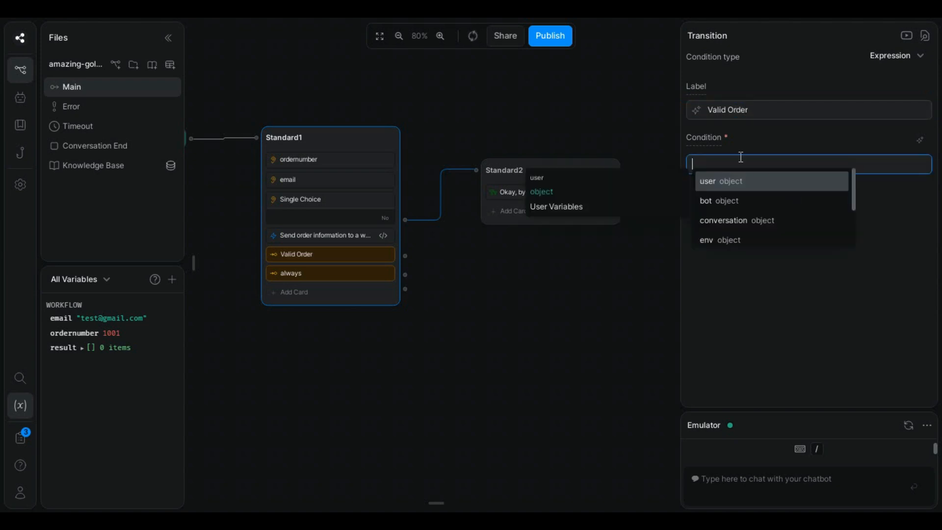
click(722, 168)
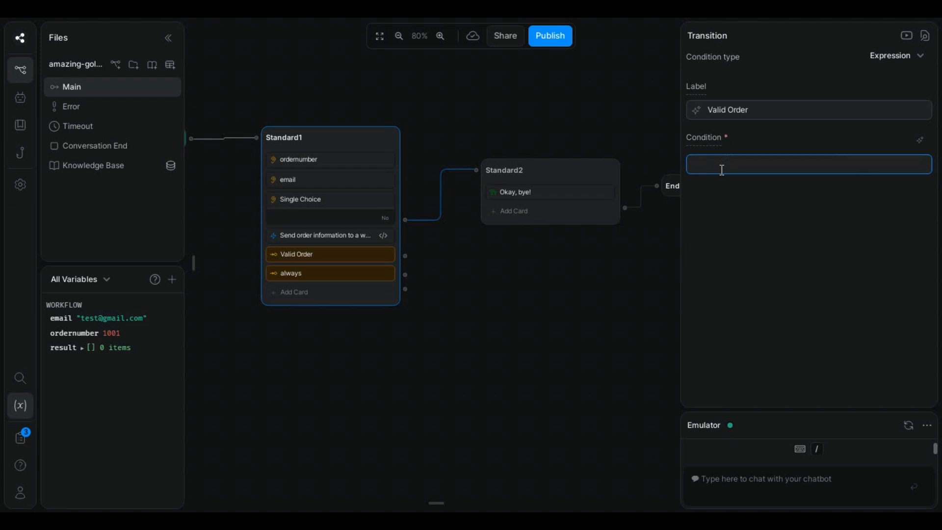
text(workflow.re)
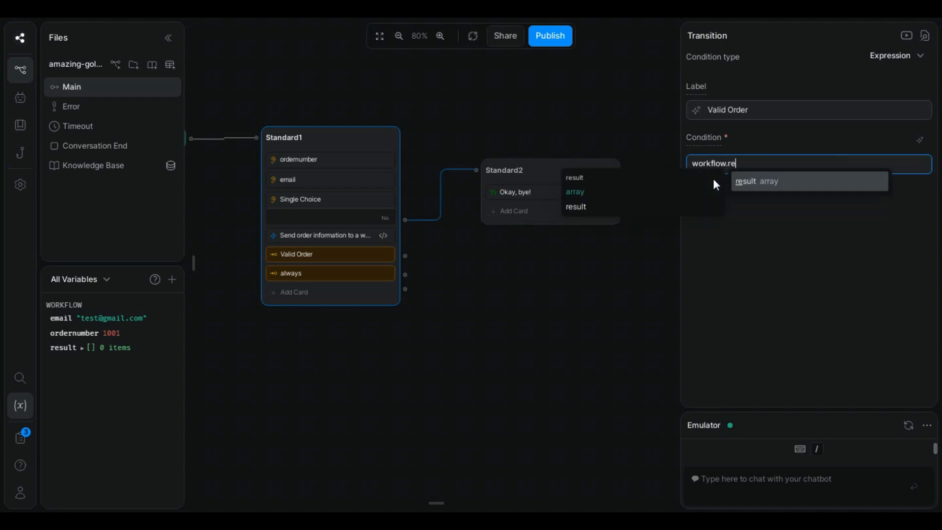
key(Return)
text(.data =)
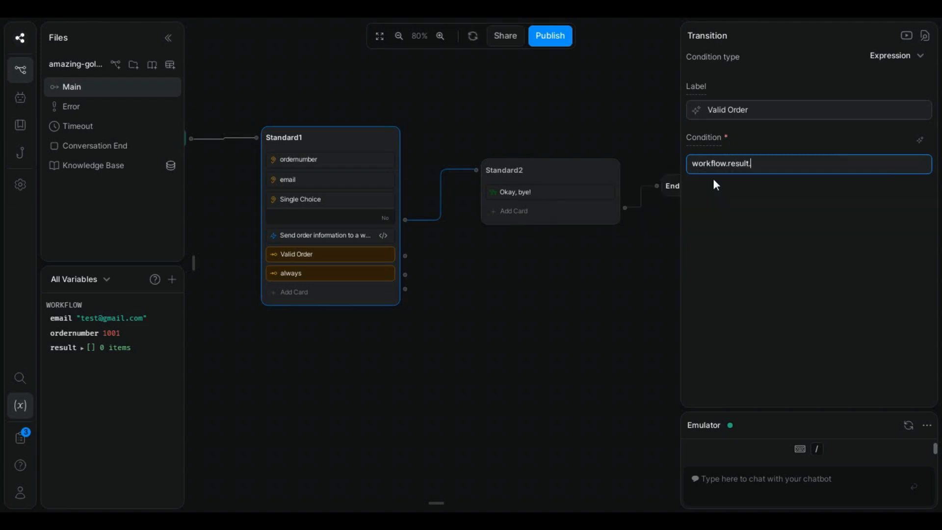
text(=)
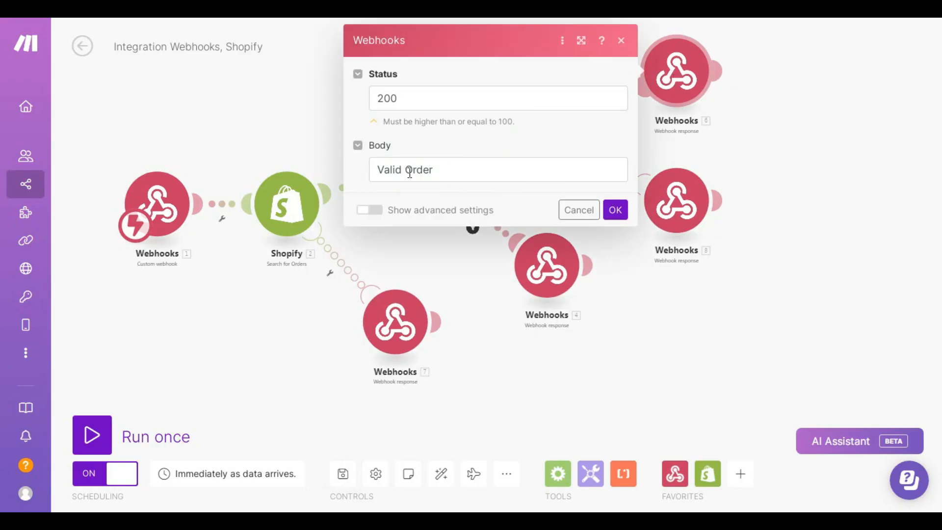
click(431, 169)
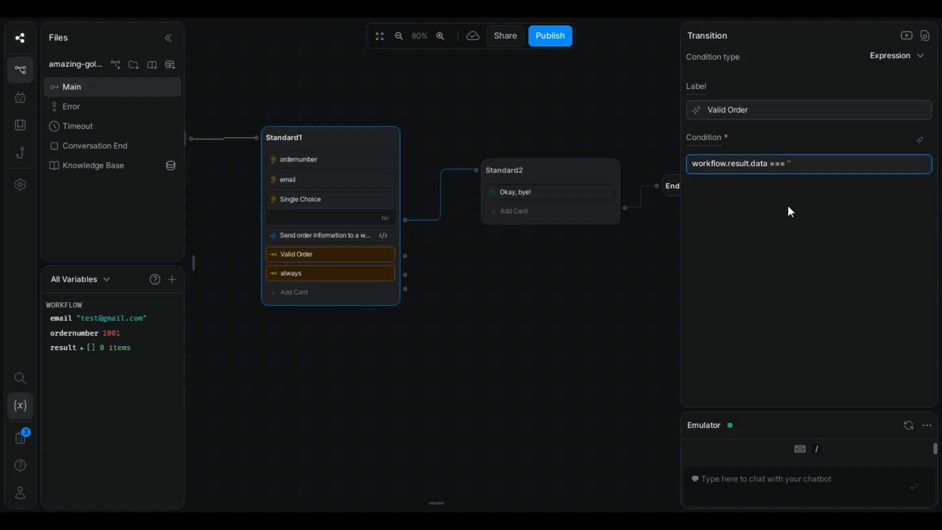
text(Valid Order)
click(609, 300)
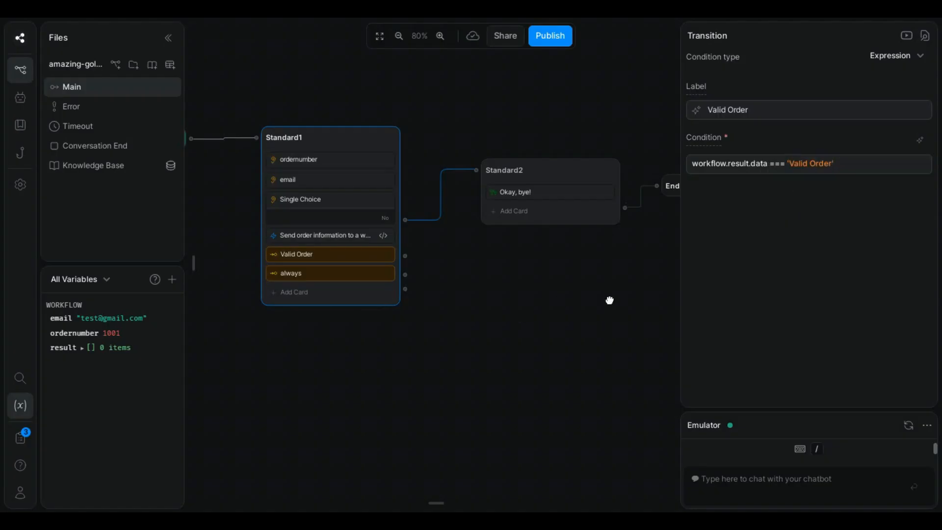
Step: Relabel the always transition as Invalid Order
click(315, 273)
key(ctrl+a)
text(Inv)
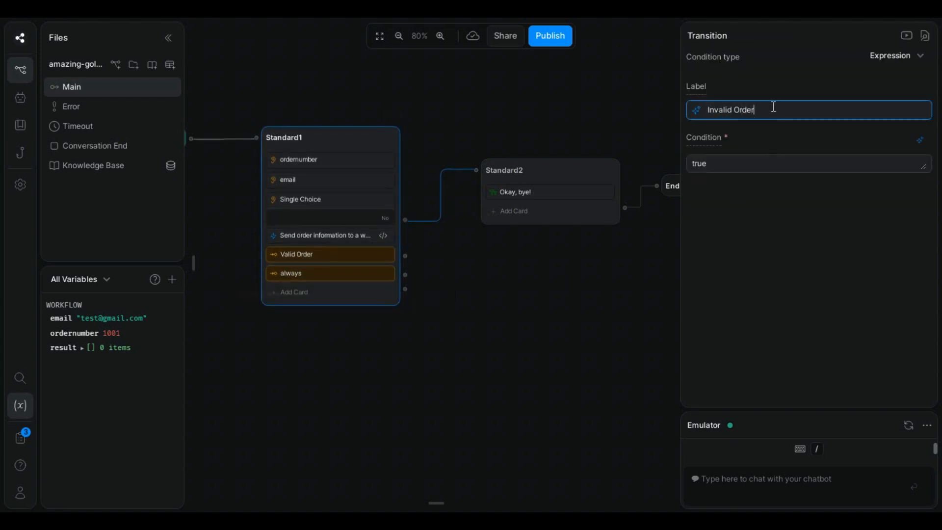
key(Tab)
Step: Set the Invalid Order condition to workflow.result.data == 'Invalid Order' and drag a link from it
click(314, 254)
click(768, 165)
key(ctrl+a)
key(ctrl+c)
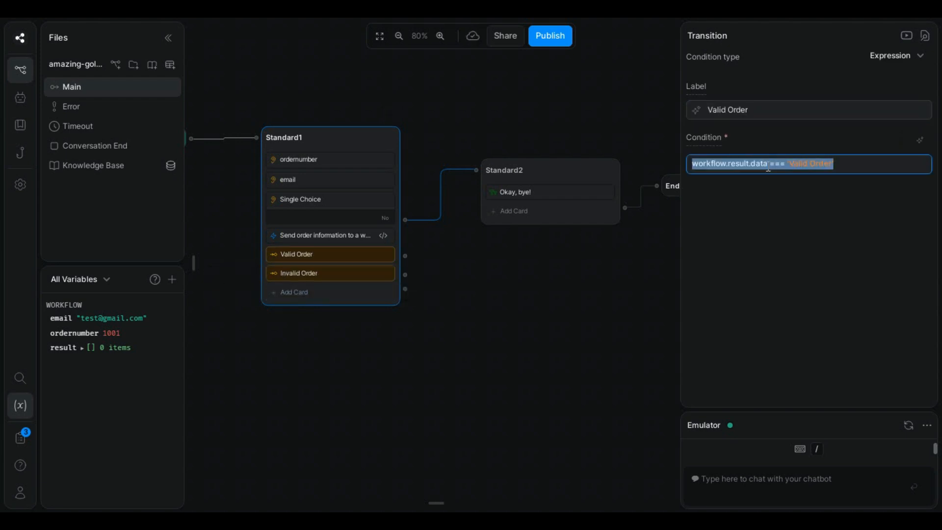
click(294, 273)
click(742, 166)
key(ctrl+a)
key(ctrl+v)
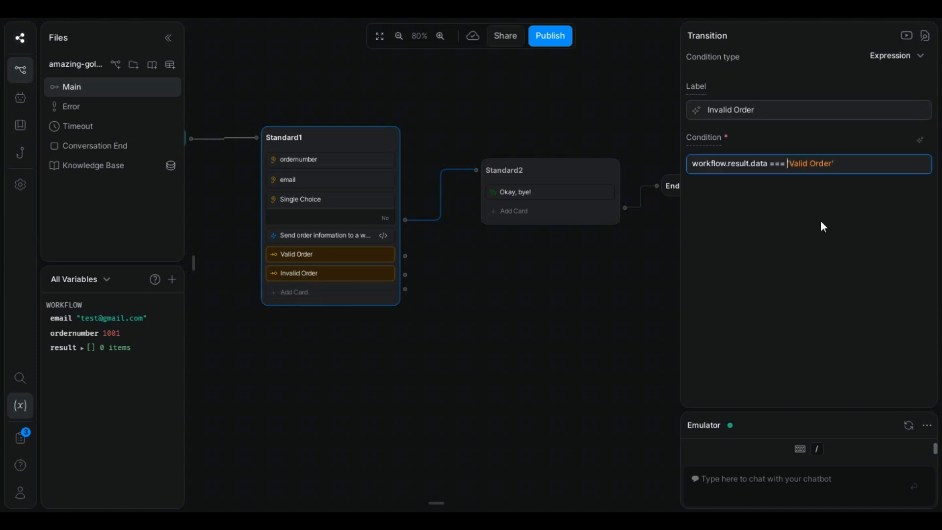
key(Delete)
text(Inv)
click(822, 239)
drag(469, 303, 404, 288)
drag(343, 240, 424, 251)
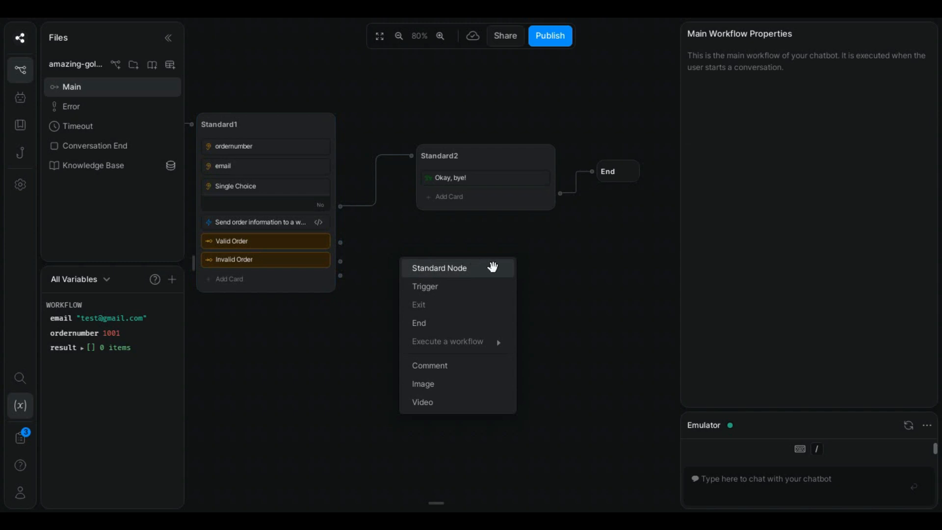
Step: Create Standard3 with a Text card: sorry, order number or email address were wrong, please try again
click(490, 268)
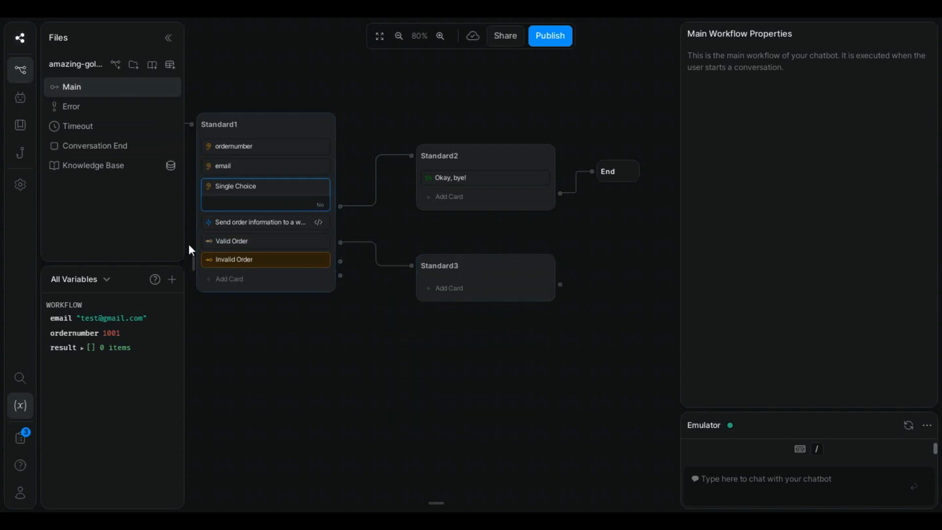
click(194, 260)
drag(227, 95, 499, 324)
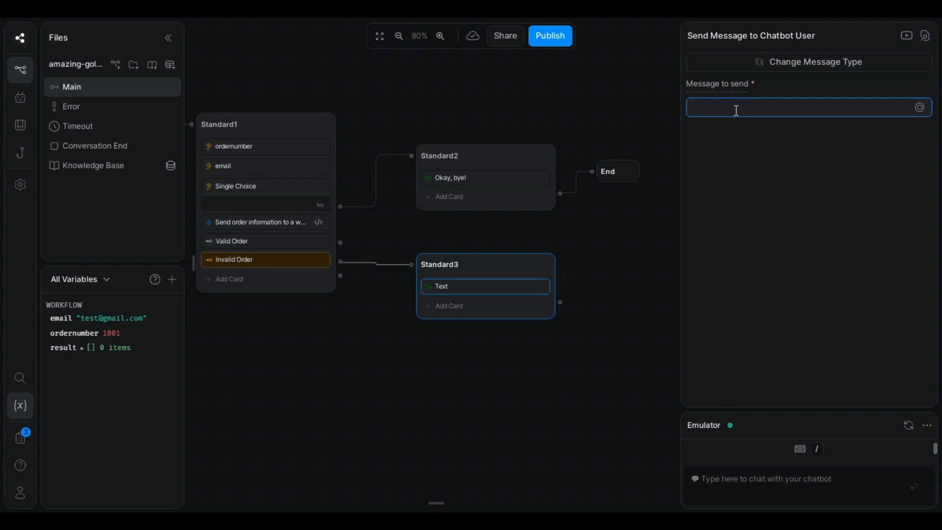
text(I'm sorry yo)
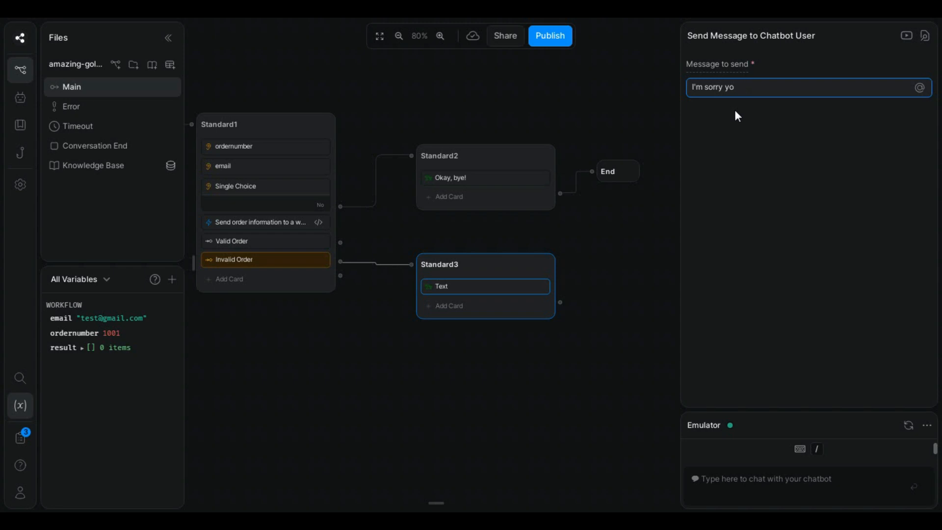
text(ur ordernumber or email)
key(BackSpace)
key(BackSpace)
key(BackSpace)
text(ail address)
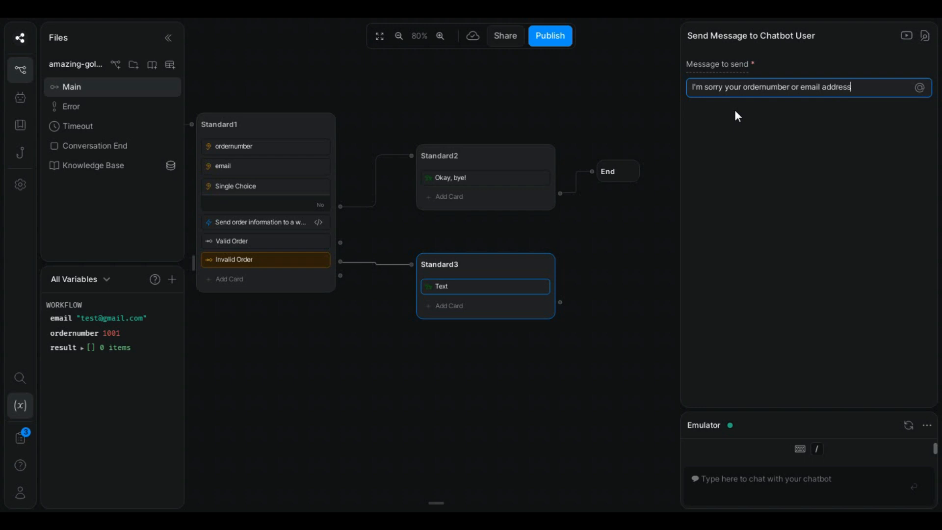
text( were wrp)
text(ng!)
key(Return)
key(Return)
text(Please try)
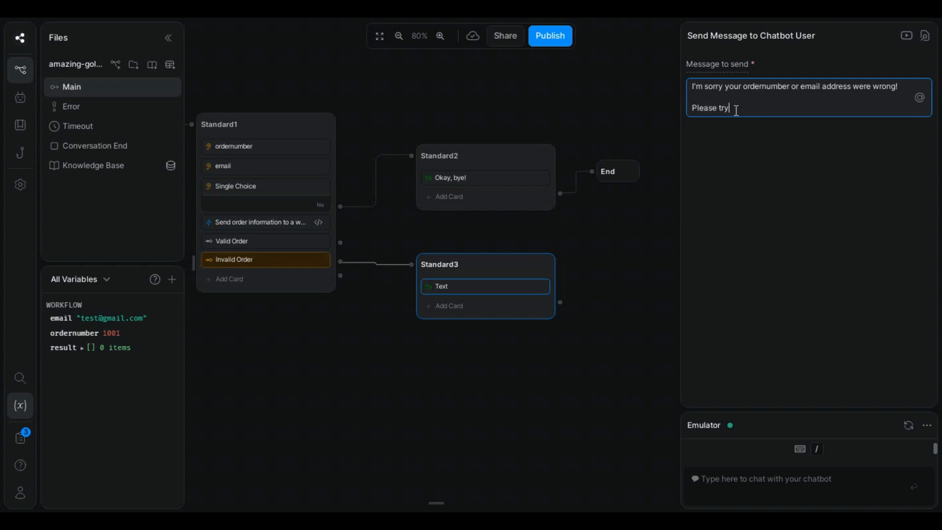
text(n!)
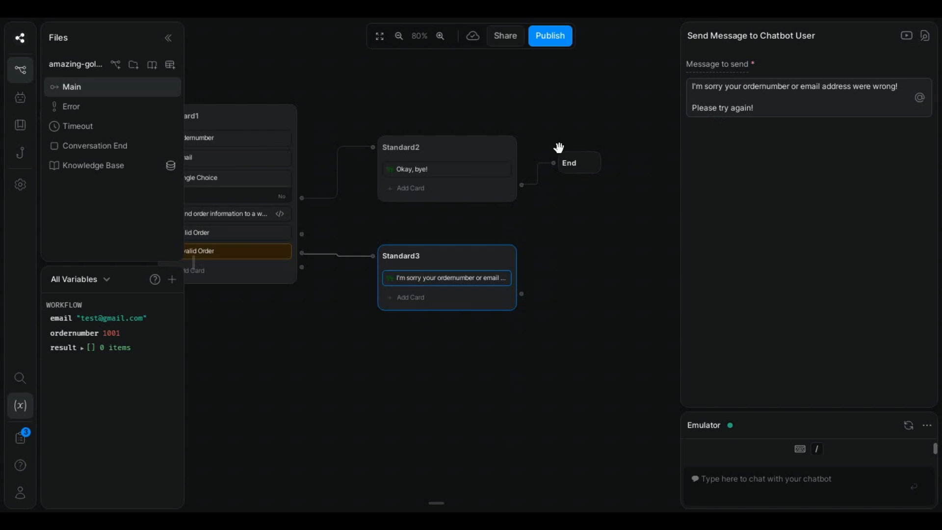
Step: Loop Standard3's output back to Standard1
drag(422, 404, 552, 412)
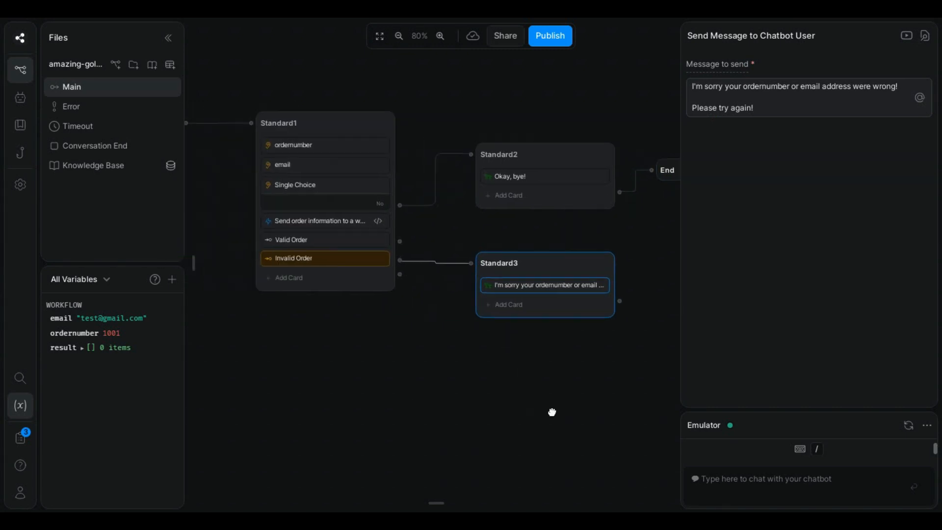
drag(654, 303, 286, 126)
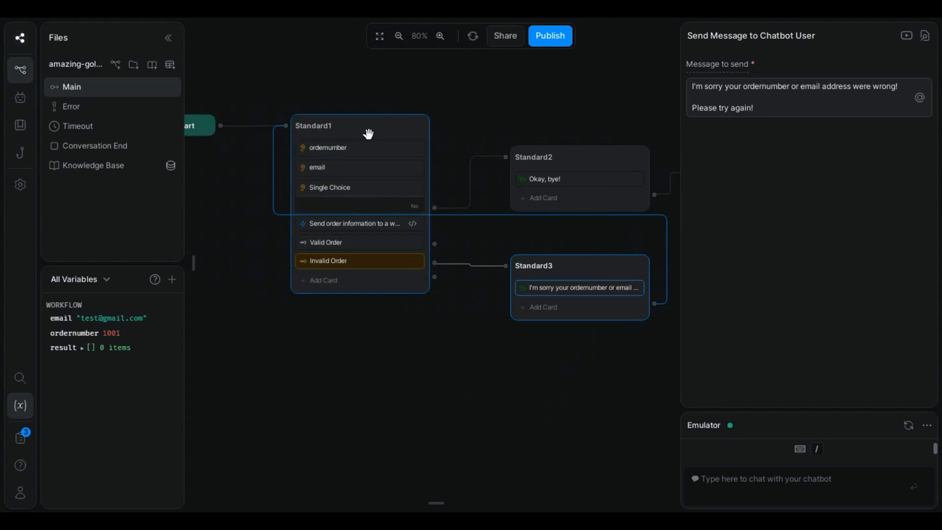
drag(548, 422, 555, 385)
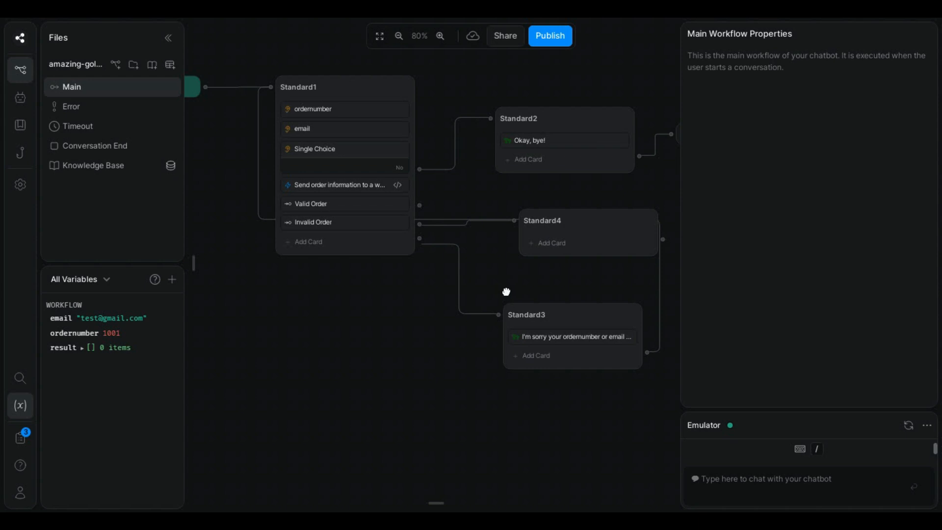
drag(506, 291, 504, 289)
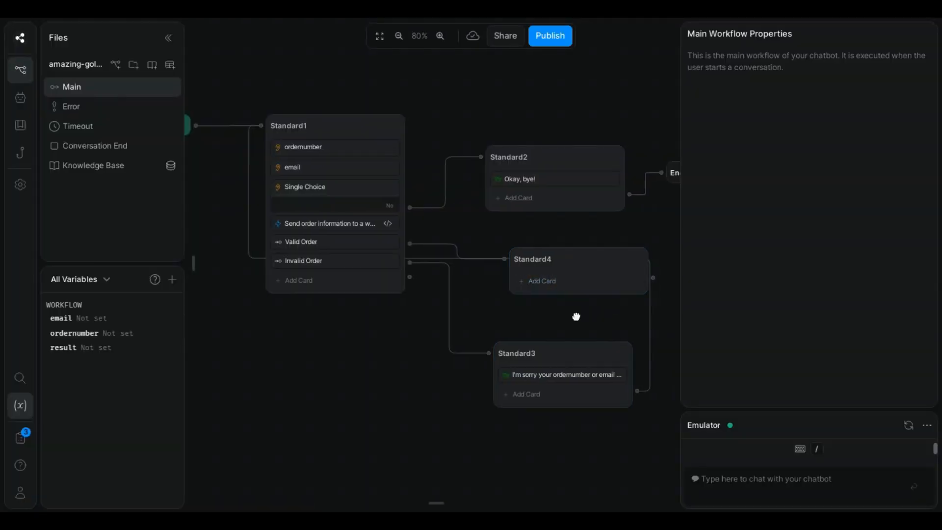
Step: Add a Text card to Standard4 saying 'Your order was cancelled successfully!'
drag(558, 263, 524, 264)
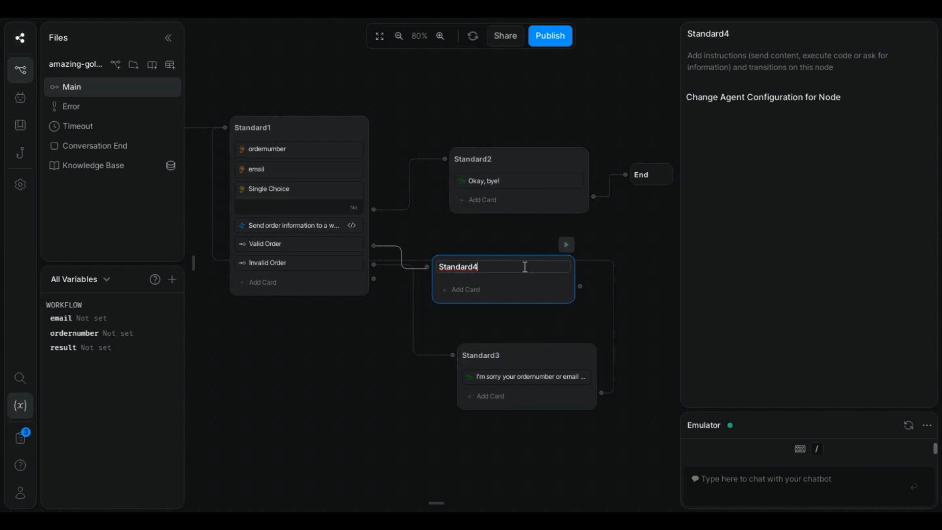
mouse_move(193, 260)
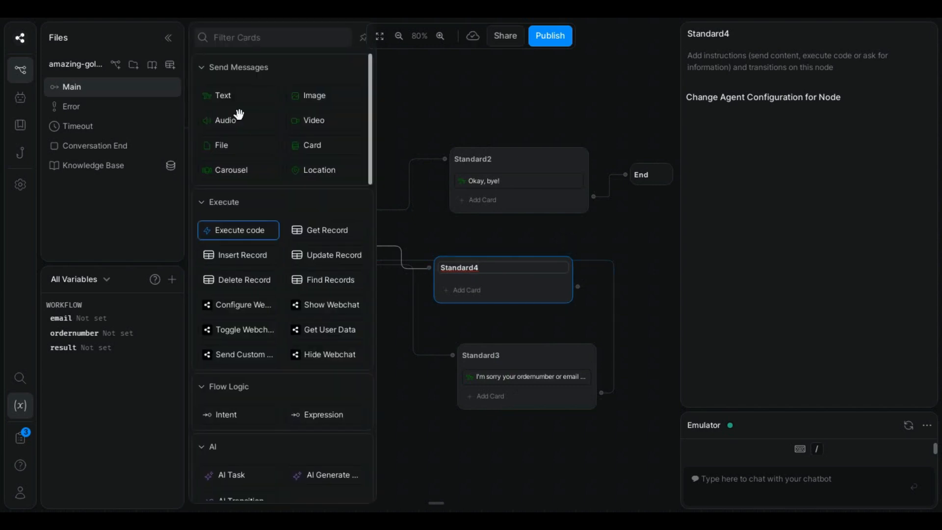
drag(231, 95, 506, 284)
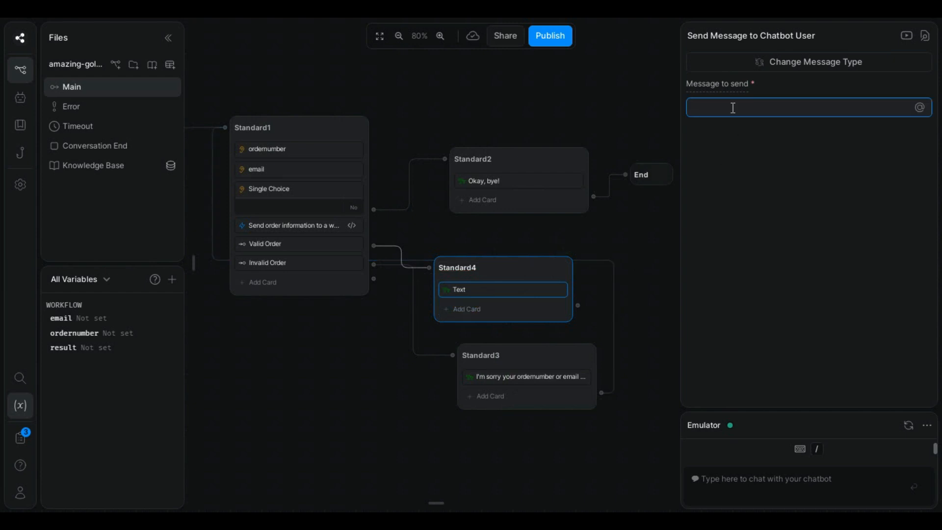
text(Your orde)
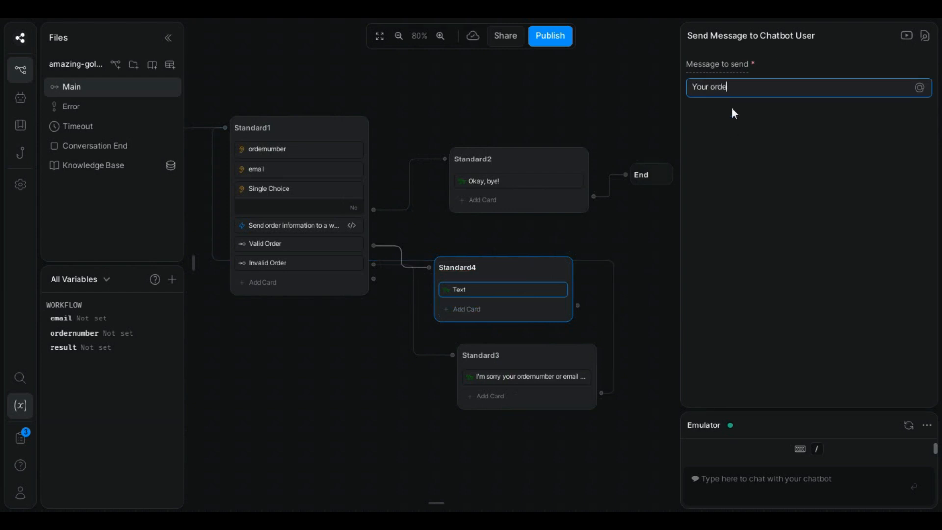
text(r was cancelled successfully!)
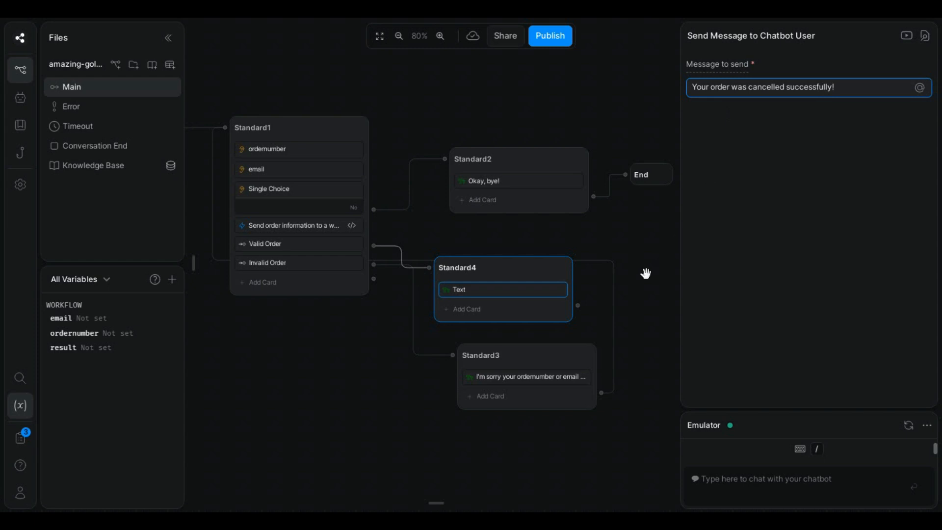
Step: Link Standard4 to the End node and drop a new Text card into Standard1
drag(581, 304, 625, 177)
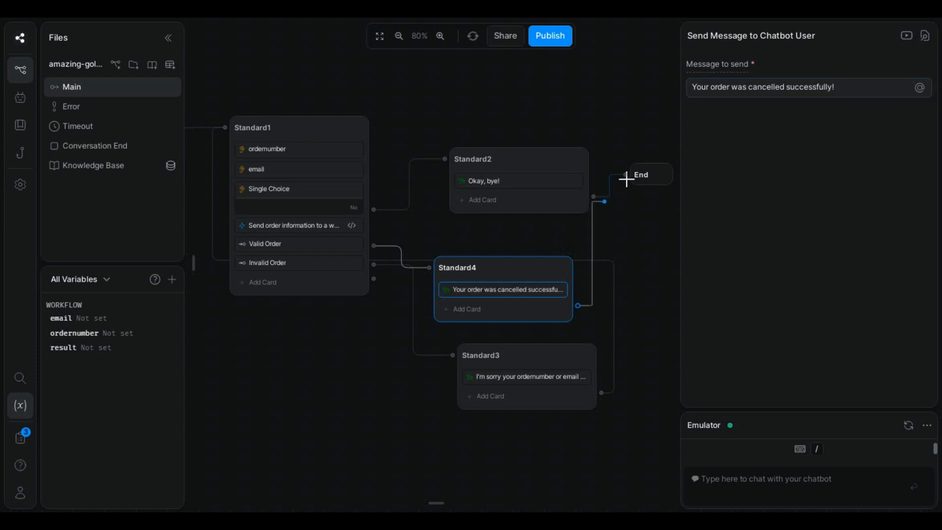
drag(604, 326, 590, 328)
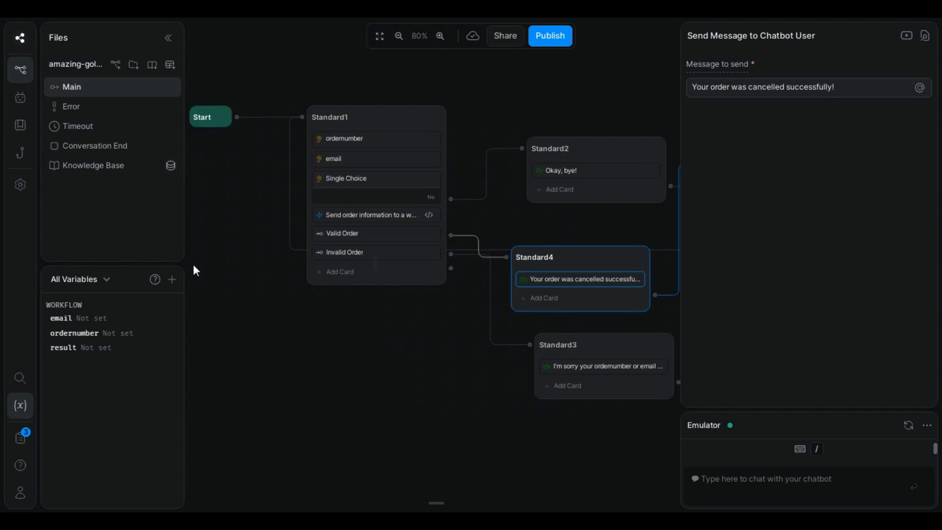
mouse_move(193, 263)
drag(246, 89, 409, 294)
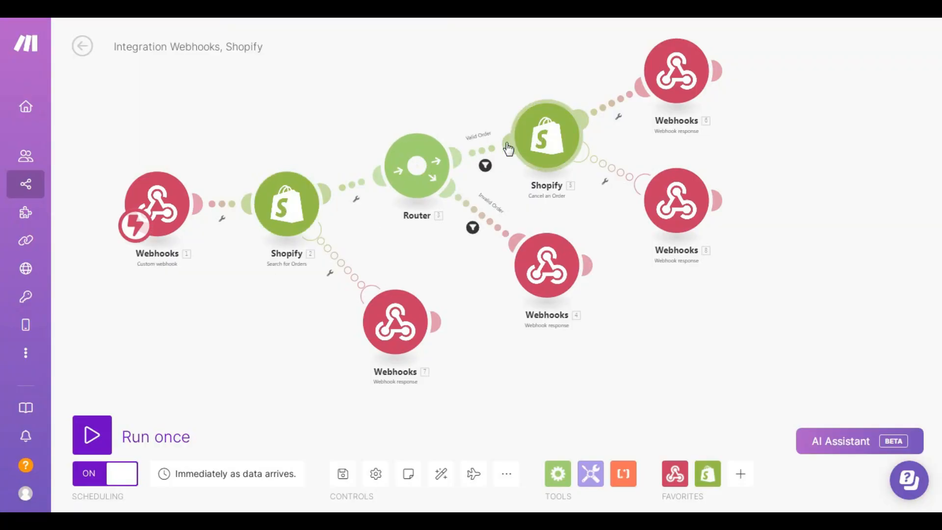
Step: Inspect the Webhooks 7 module's error response: status 200, body 'Error'
click(385, 334)
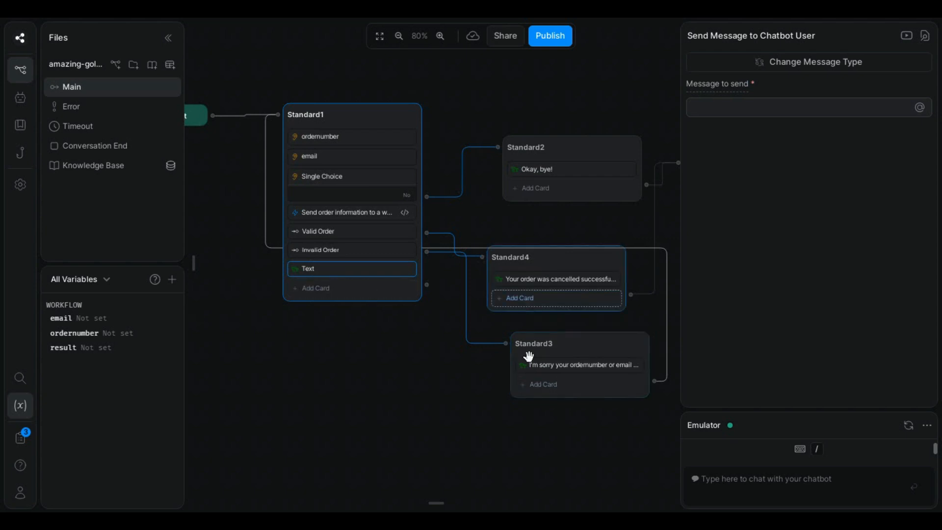
Step: Give Standard1 a 'Something wrong happened! Please try again!' Text card and route it to Single Choice
mouse_move(200, 253)
drag(223, 95, 392, 319)
click(730, 110)
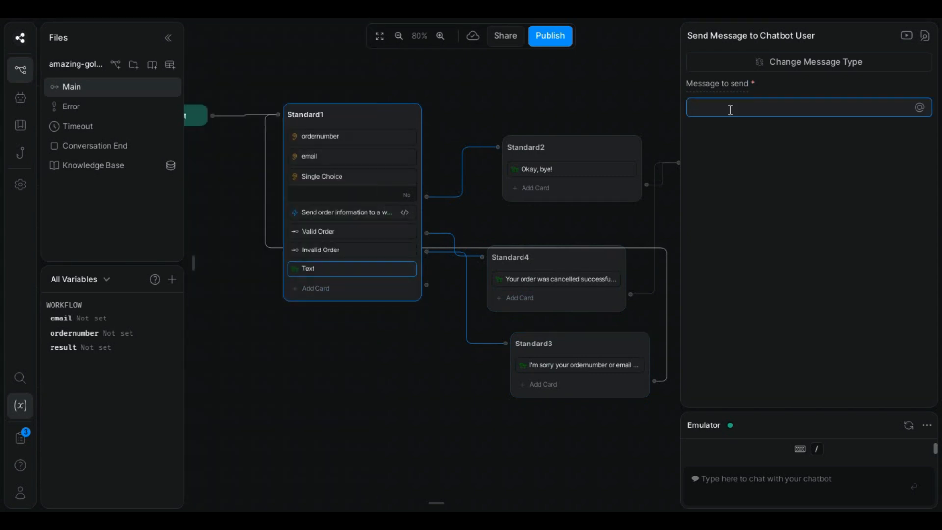
text(Something)
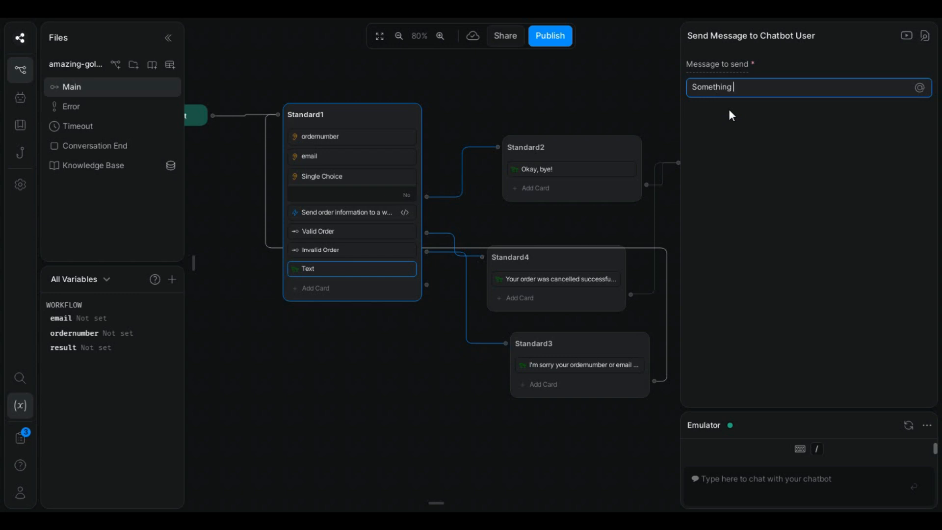
text(happened! Please try again!)
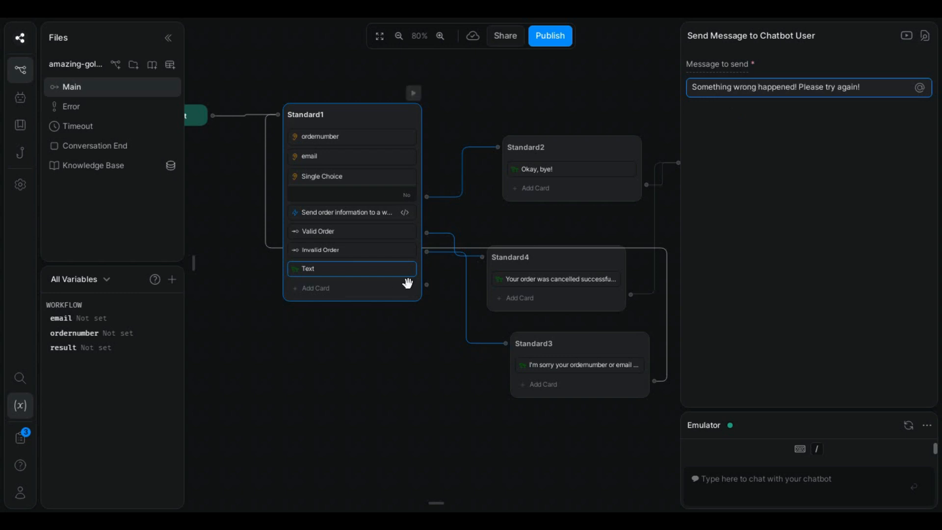
drag(426, 304, 274, 118)
right_click(320, 288)
Step: Delete the empty Text card from Standard1 and send 'hi' in the emulator
click(340, 330)
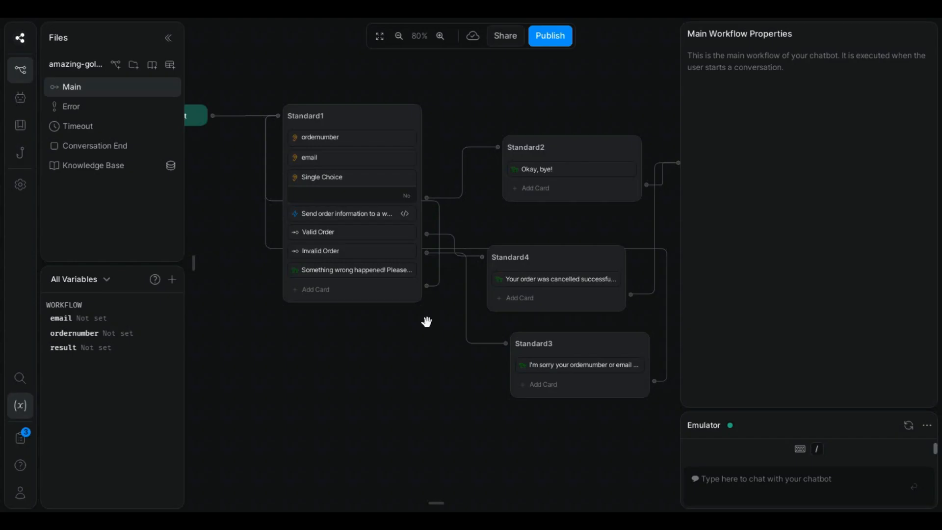
click(757, 482)
text(hi)
key(Return)
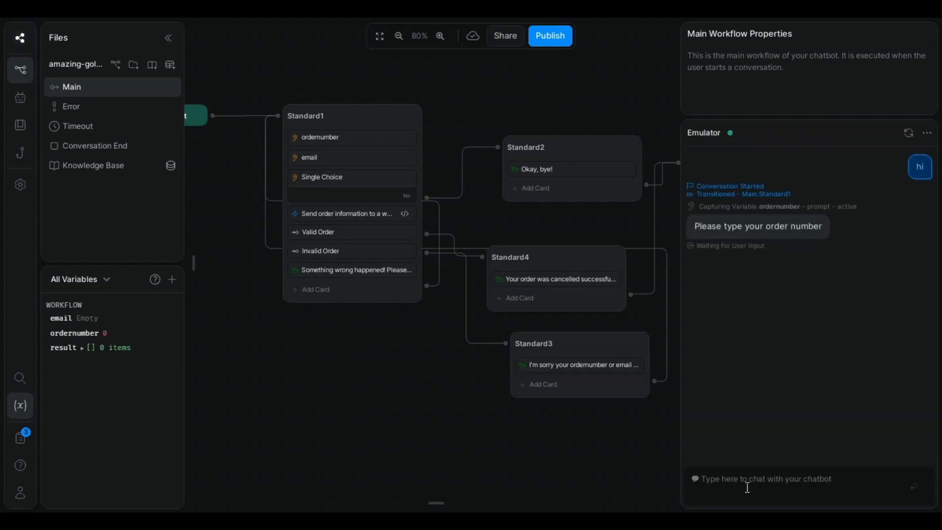
Step: Send order number 1008 and a test email address, then confirm the cancellation with Yes
text(1008)
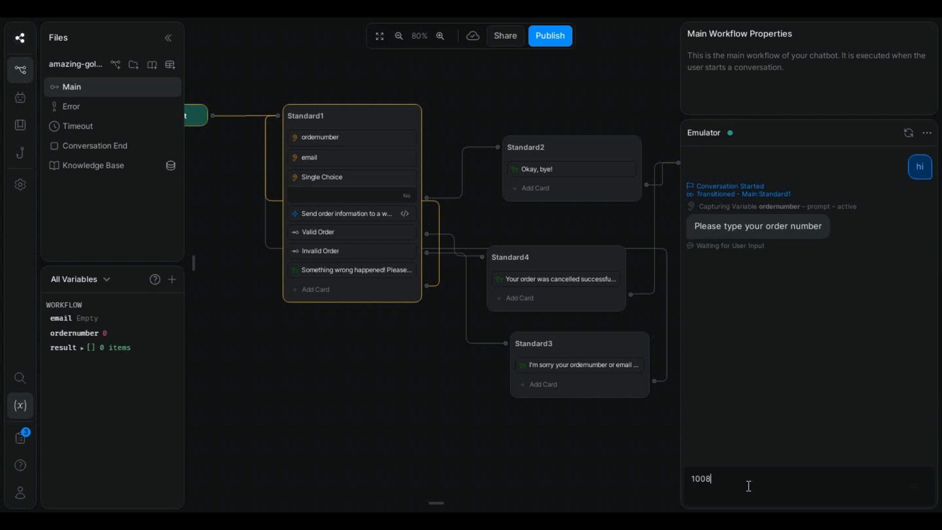
key(Return)
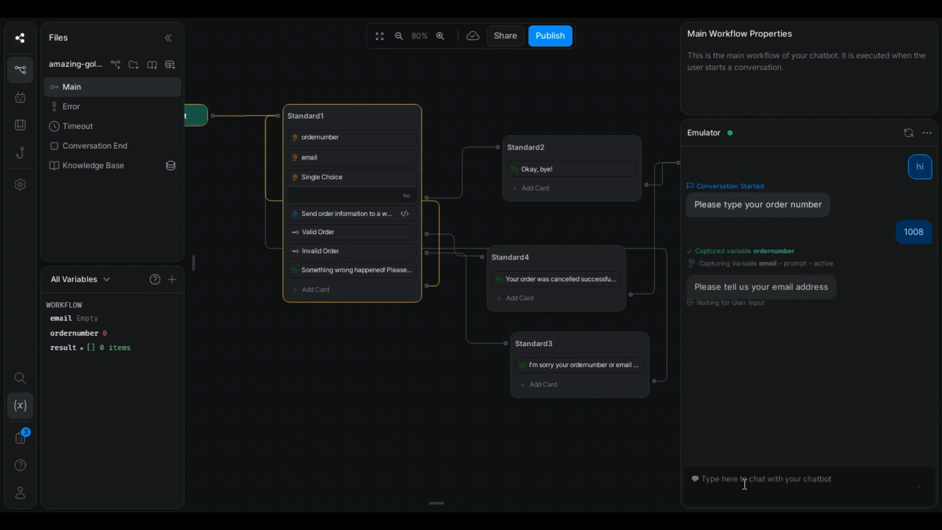
text(te)
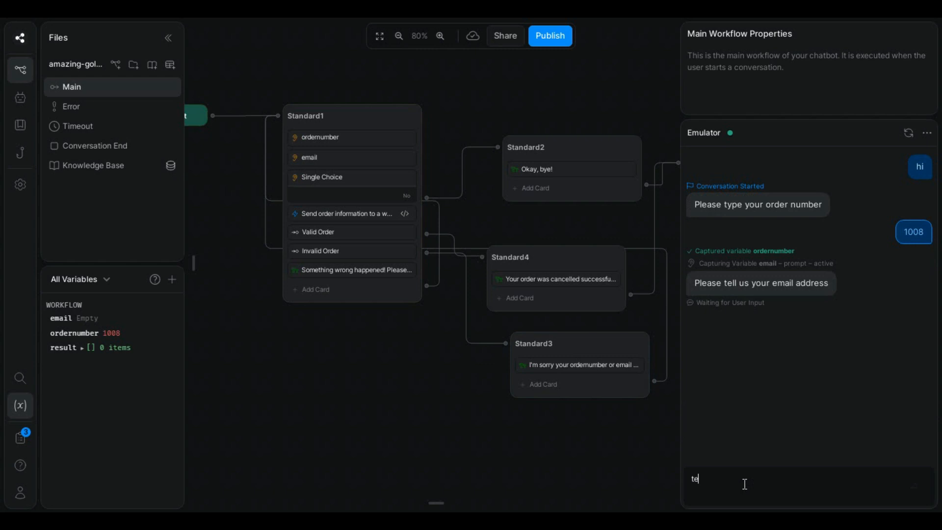
text(st@gmail.com)
key(Return)
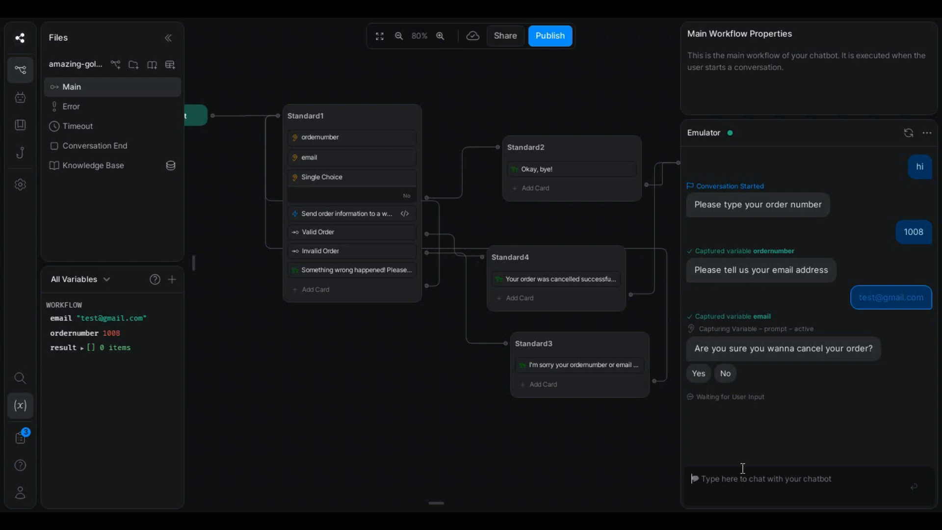
click(698, 373)
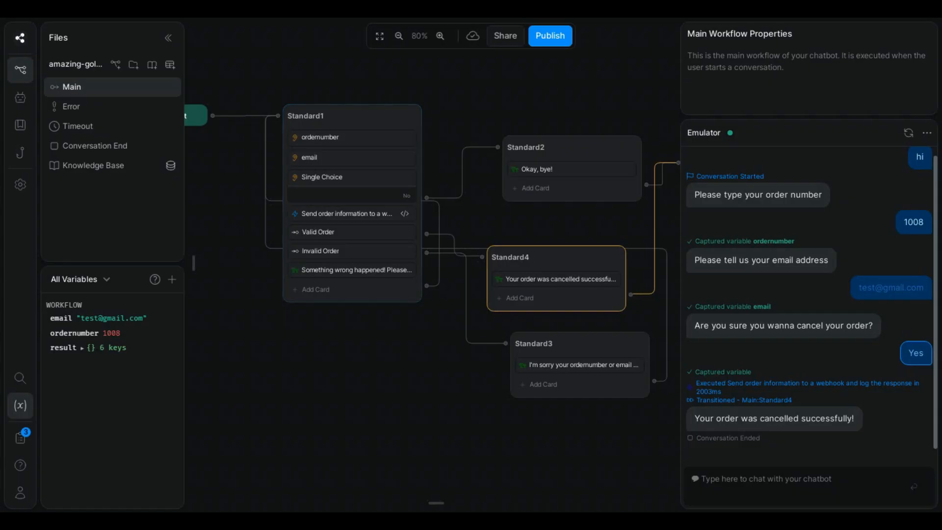
Step: Rerun the emulator chat with 'hi', order 1001 and the test email, then answer Yes
click(752, 487)
text(hi)
key(Return)
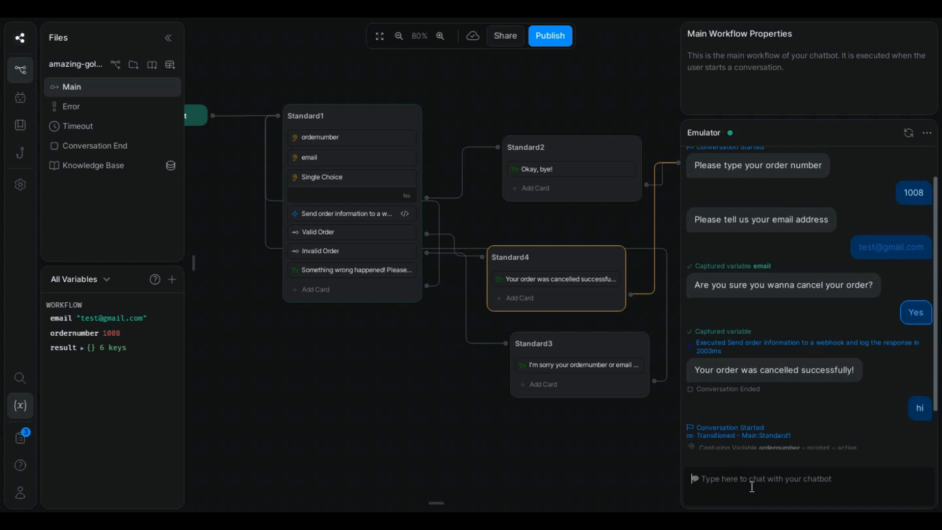
text(1001)
key(Return)
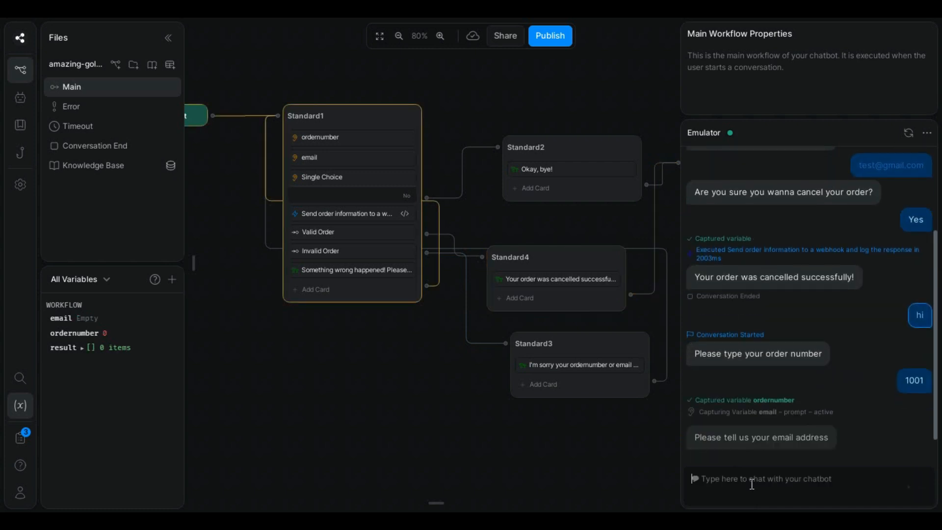
text(test)
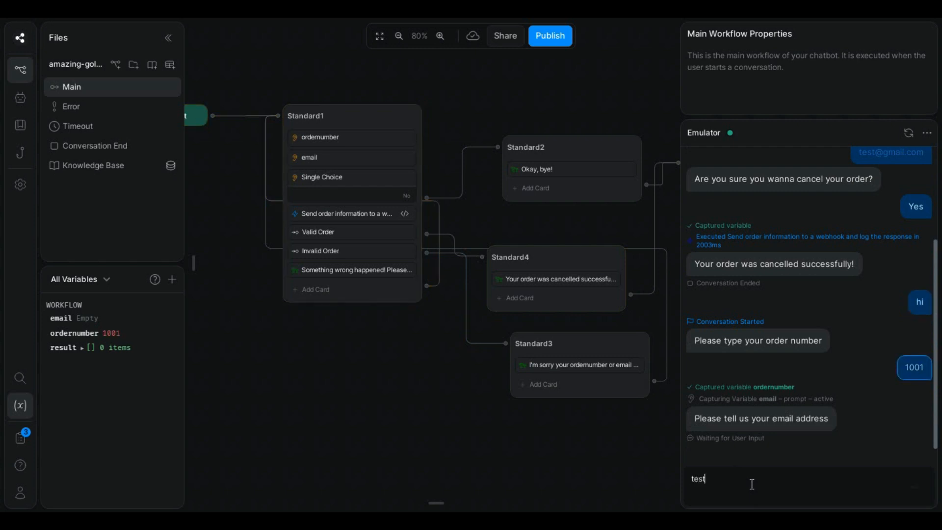
text(@gmail.com)
key(Return)
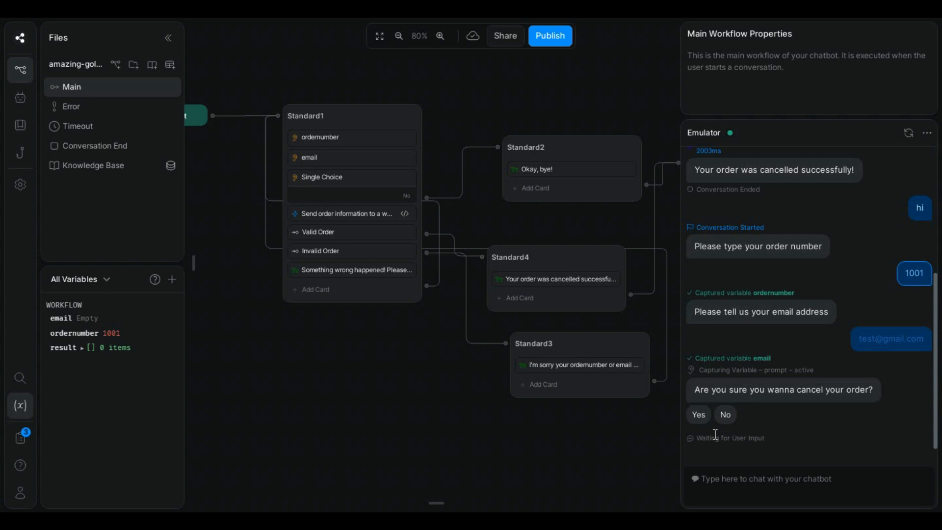
click(698, 415)
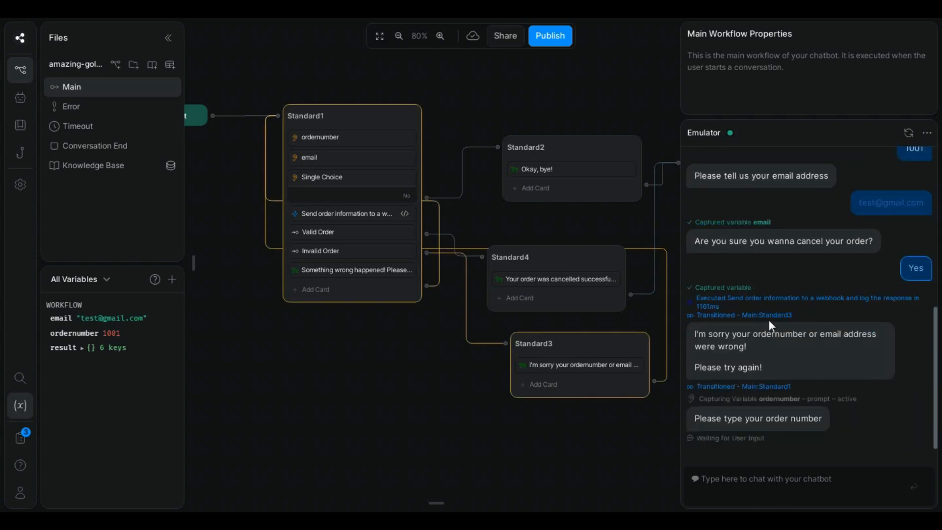